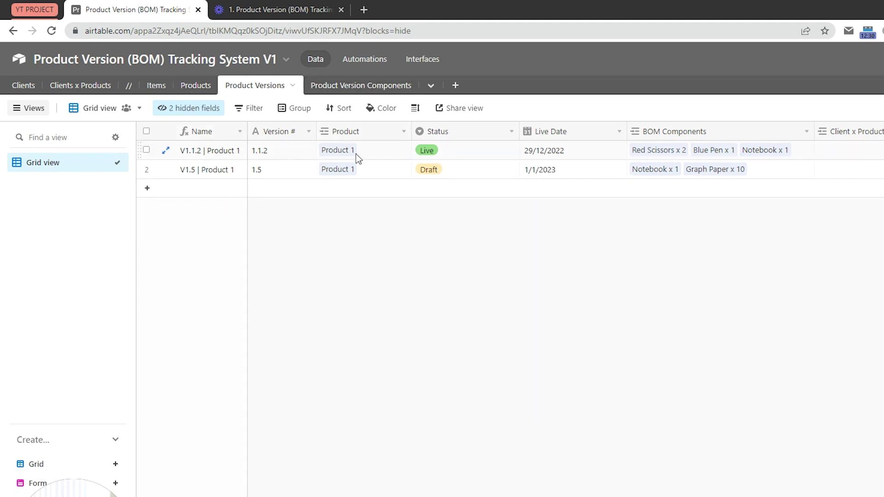
Review version 1.1.2's linked product, version number and Live status in Product Versions
click(369, 156)
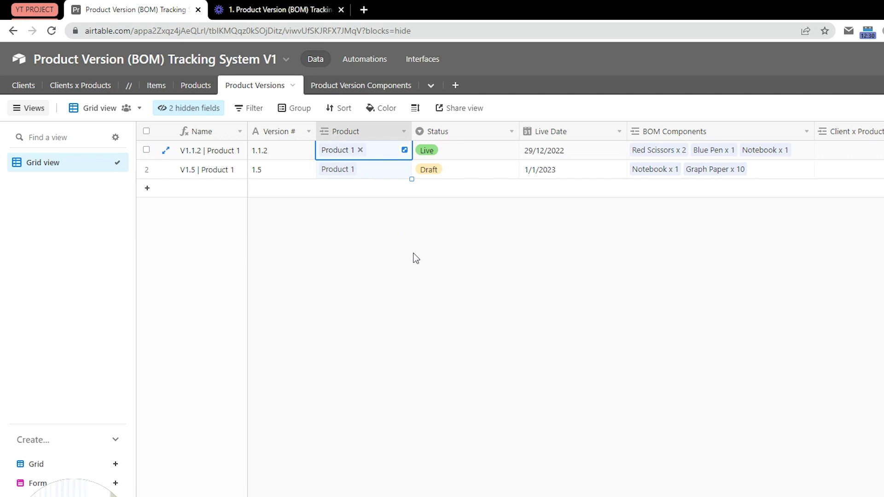
click(449, 343)
click(300, 157)
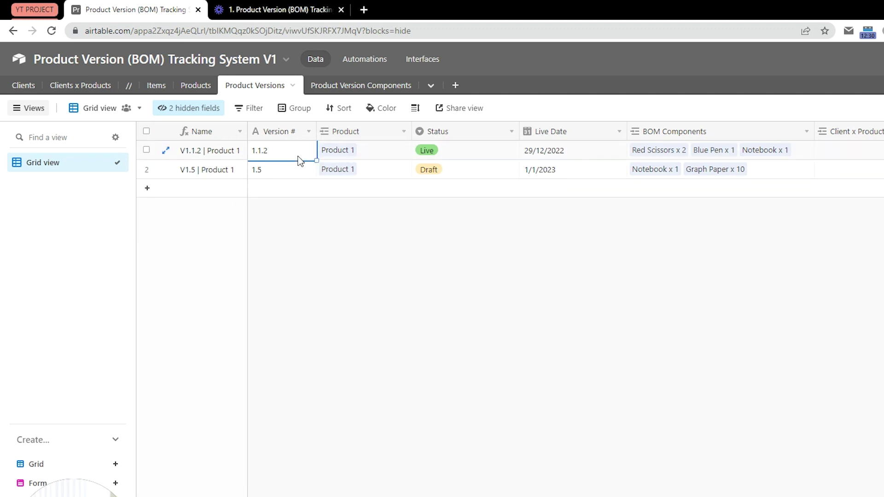
click(287, 262)
click(453, 154)
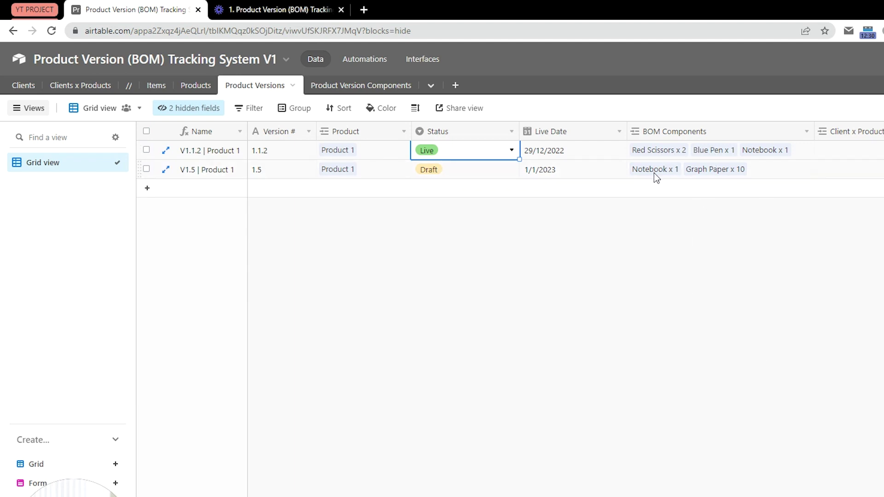
Review version 1.5's Draft status and 1/1/2023 live date, then clear the selection
click(293, 170)
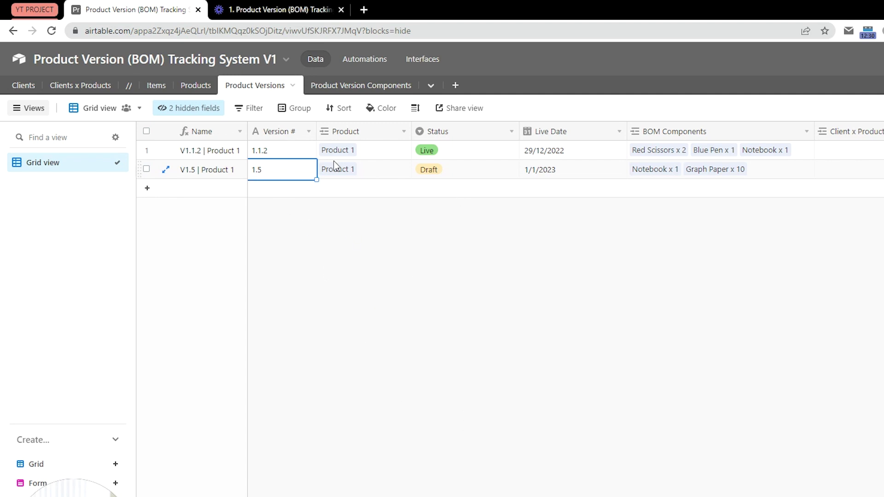
click(467, 175)
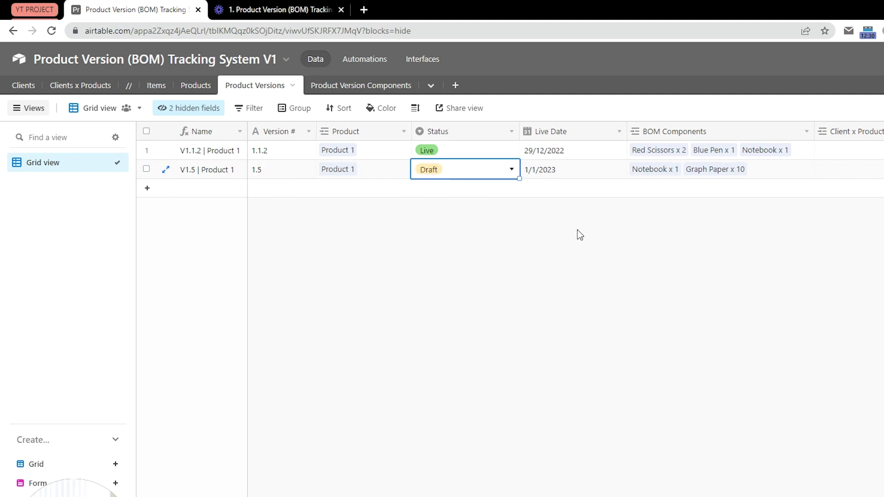
click(572, 172)
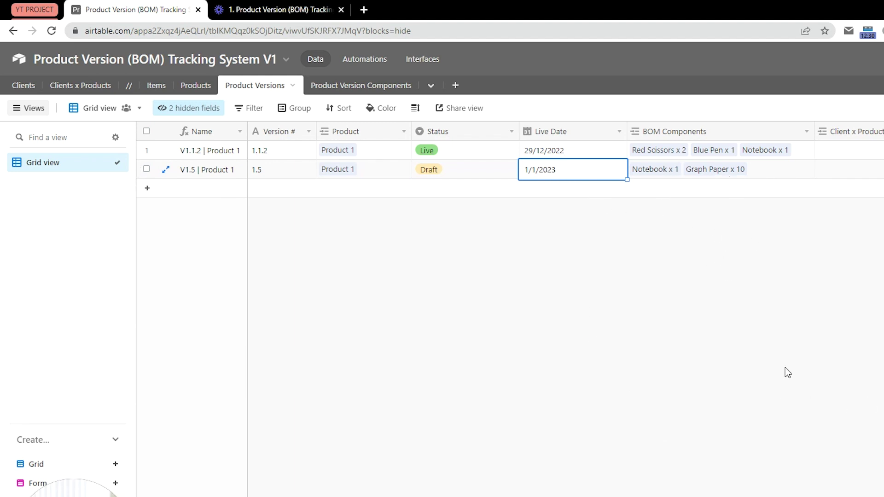
click(739, 447)
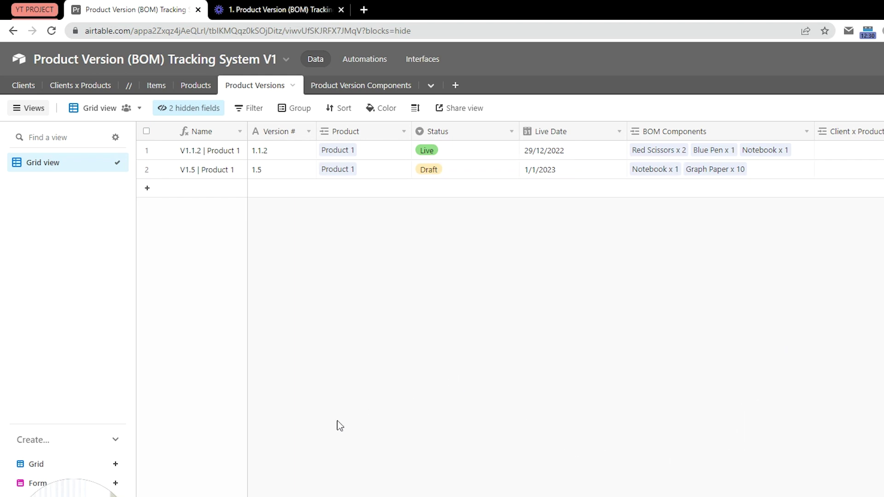
In Clients x Products, add a first record linking the first listed client to Product 1
click(95, 87)
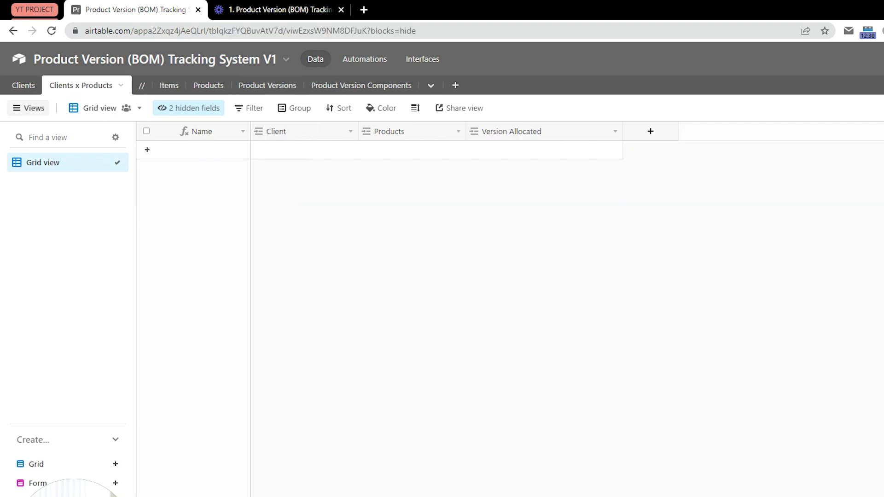
click(299, 151)
text(V |)
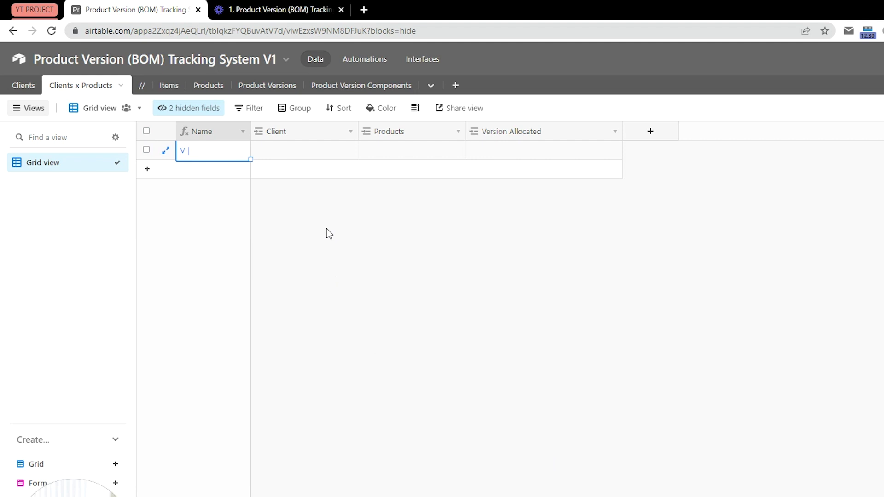
click(285, 155)
click(259, 150)
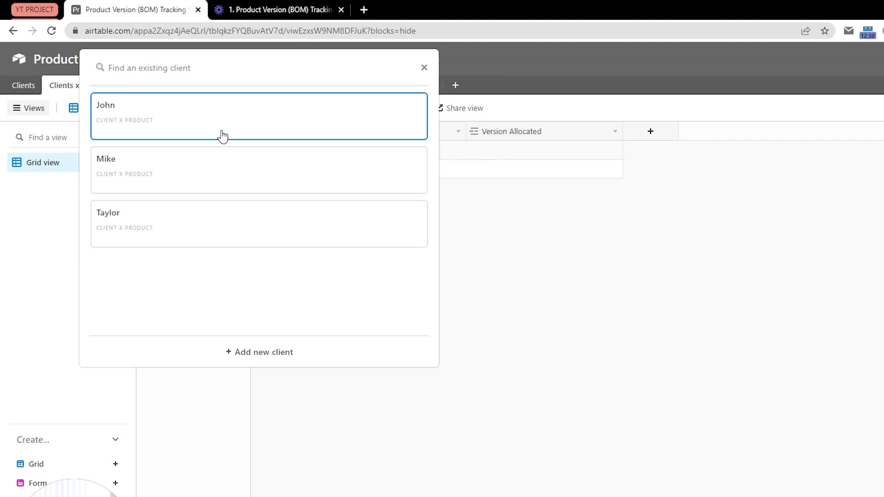
click(240, 121)
click(380, 157)
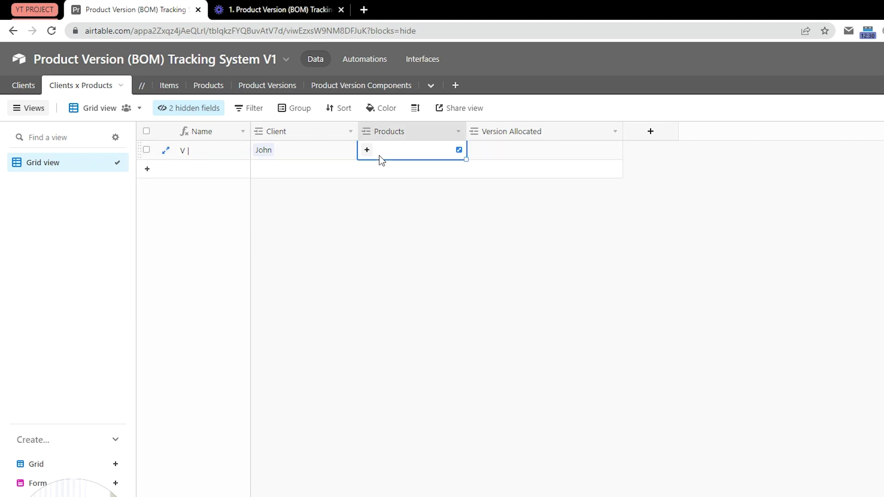
key(Return)
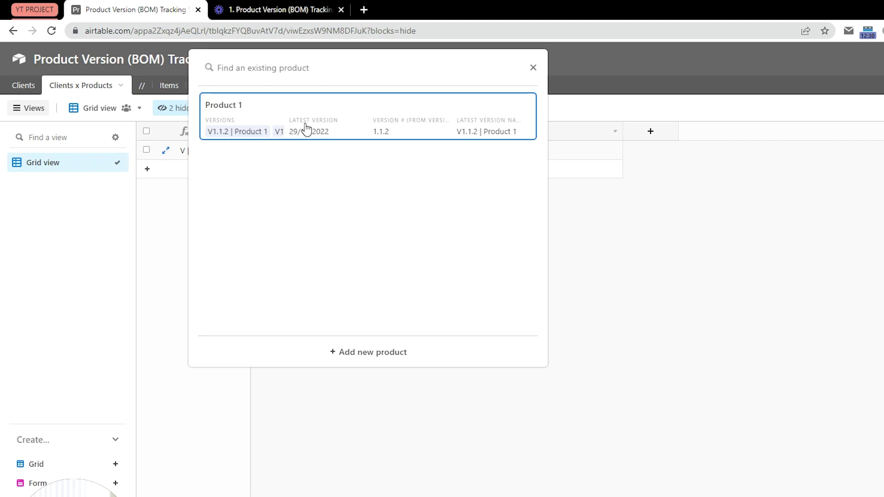
click(304, 127)
click(595, 423)
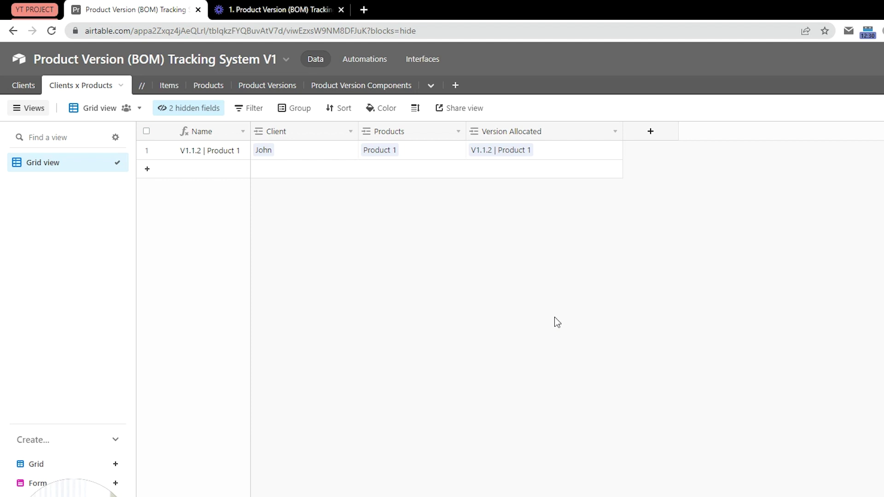
Check the first record's linked client and its auto-allocated version V1.1.2 | Product 1
click(302, 152)
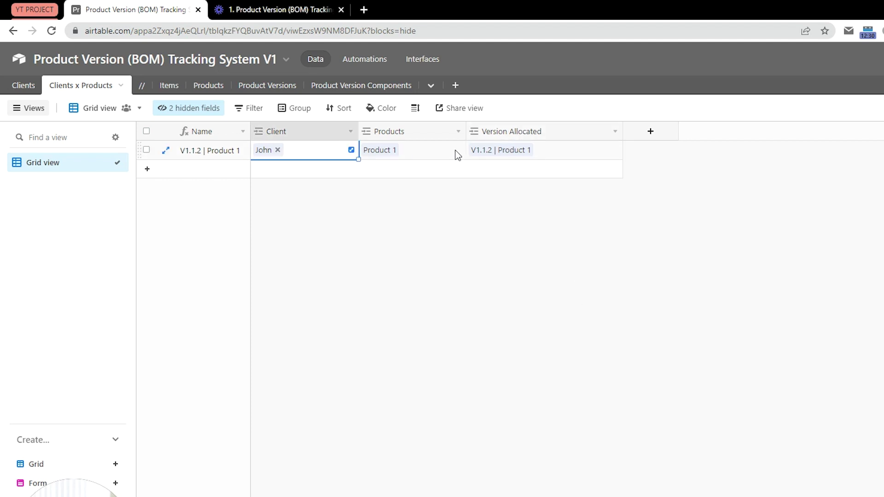
click(590, 157)
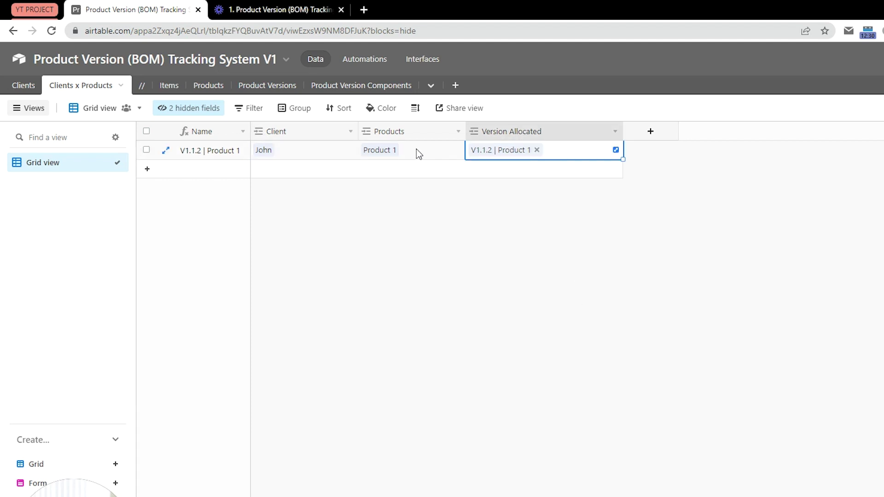
click(507, 342)
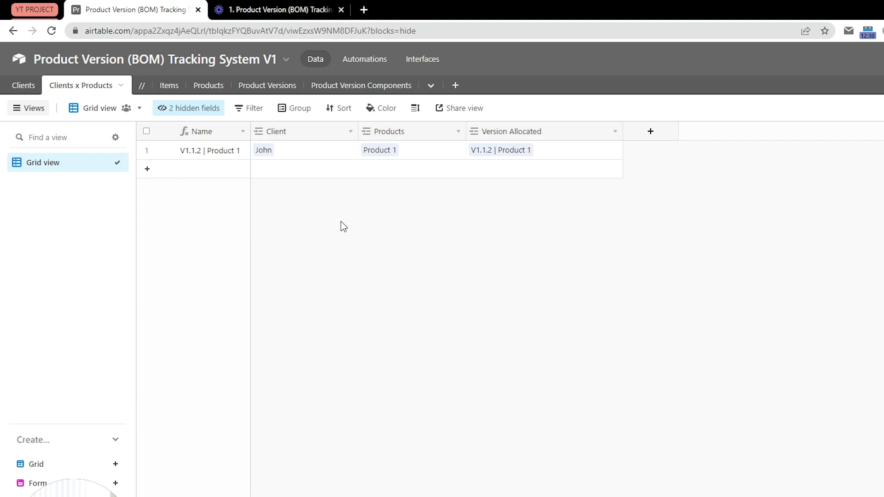
click(320, 157)
Add a second record linking the second listed client to Product 1
key(shift+Return)
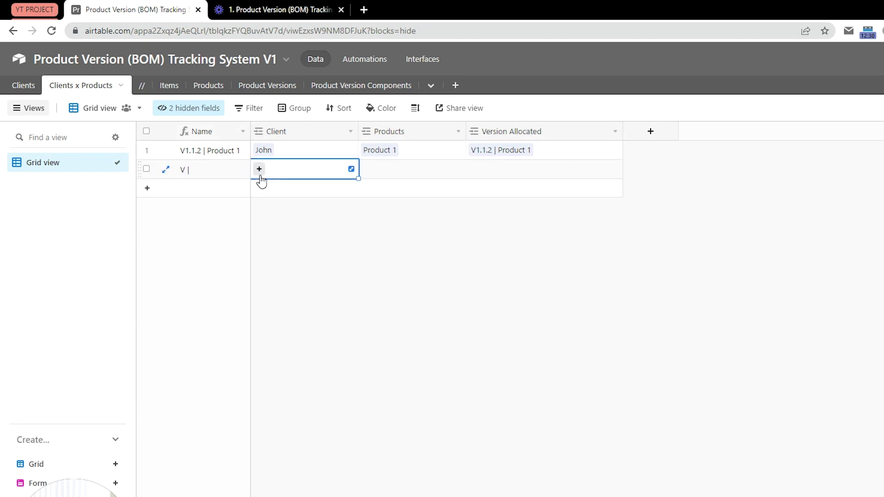
click(257, 168)
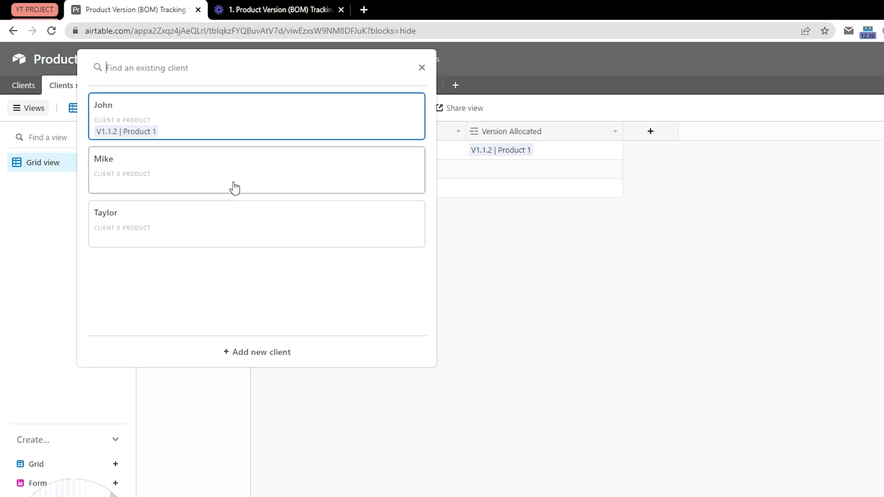
click(233, 187)
click(372, 359)
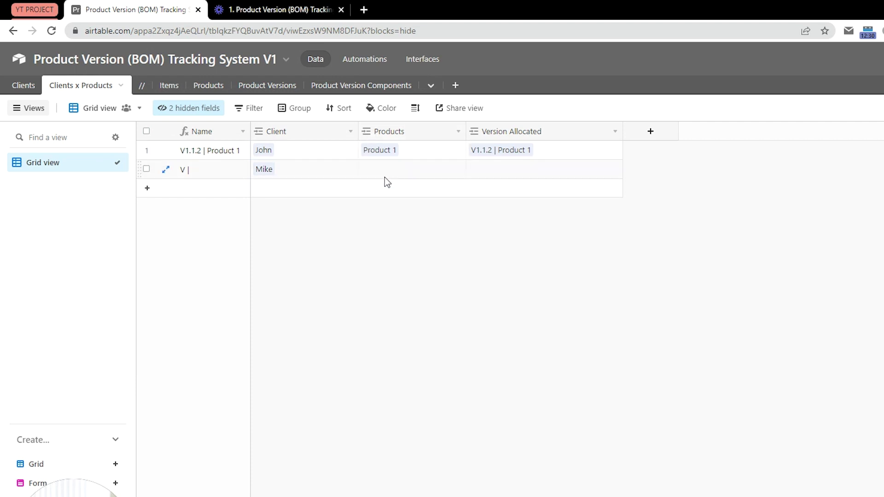
click(375, 170)
click(367, 168)
click(256, 132)
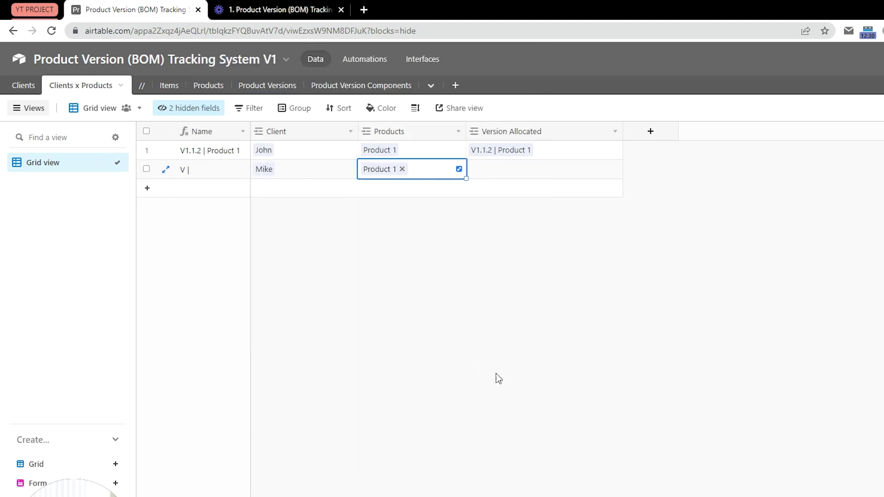
click(506, 360)
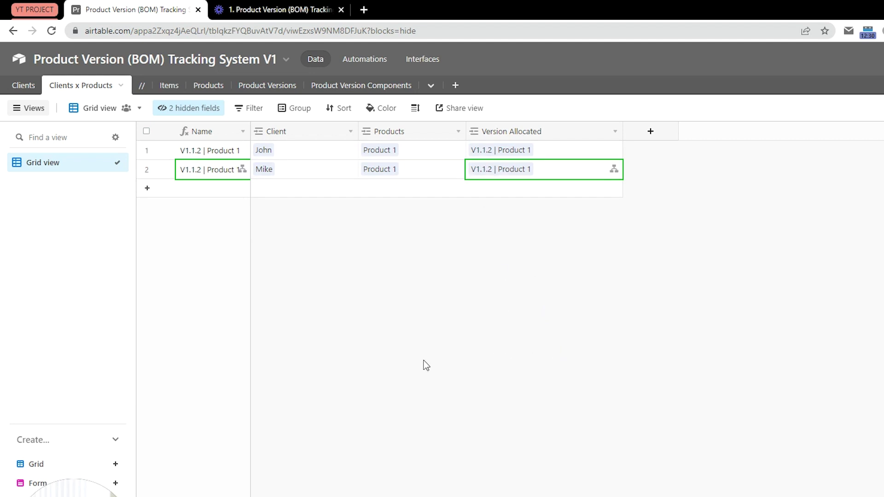
In Product Versions, change version 1.5's status from Draft to Live
click(250, 87)
click(476, 172)
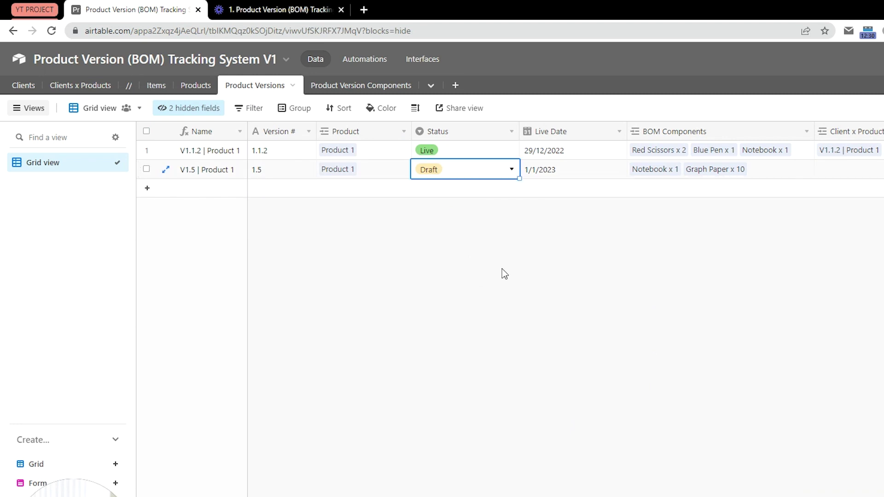
click(463, 175)
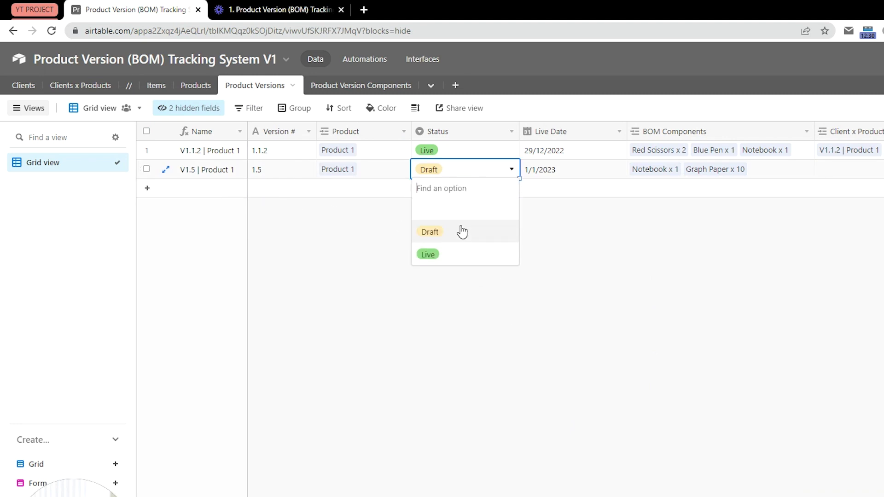
click(466, 253)
click(530, 386)
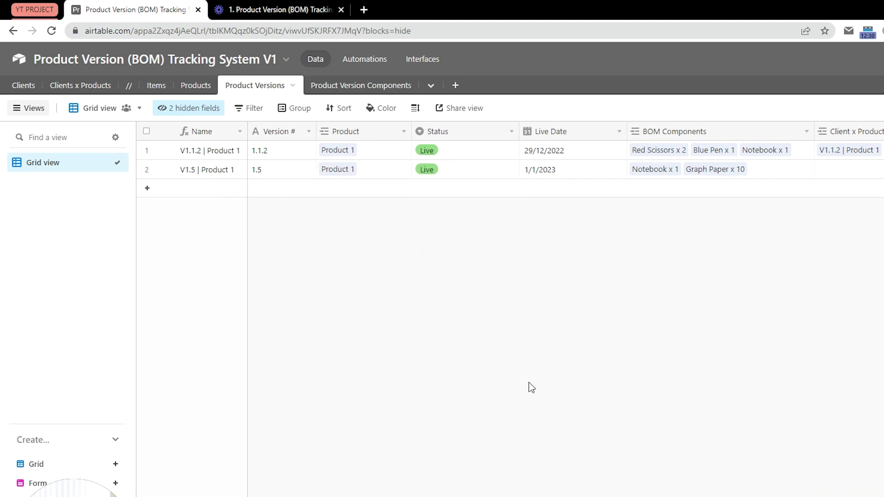
Add a third Clients x Products record linked to the third listed client
click(79, 86)
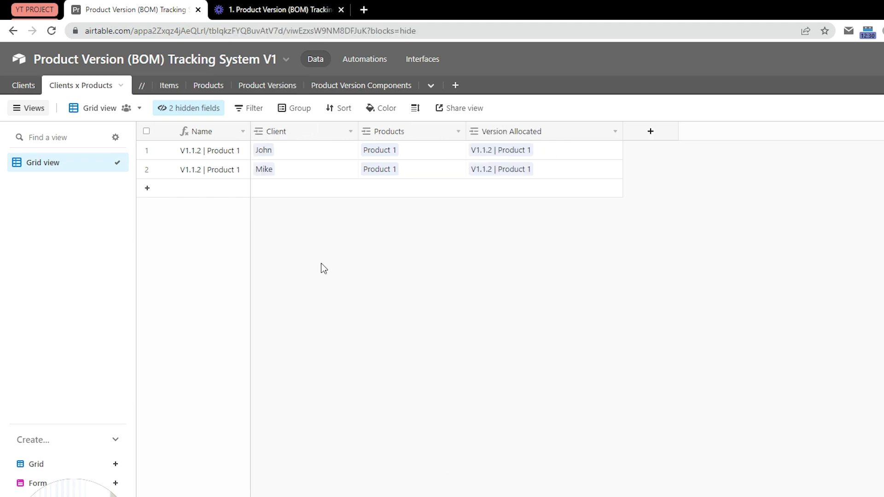
click(292, 171)
key(shift+Return)
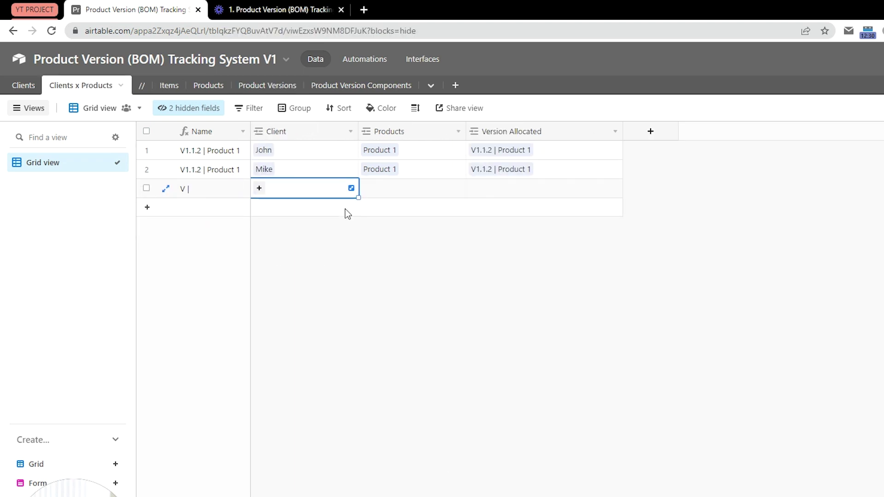
click(259, 188)
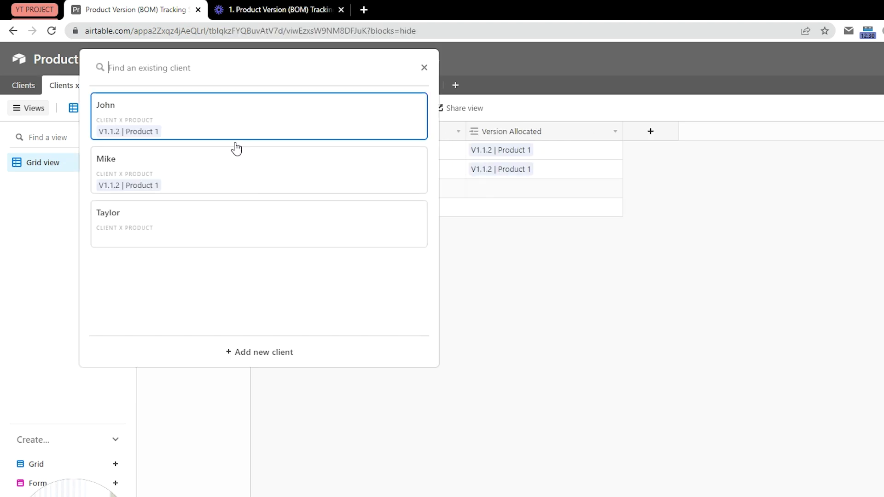
click(127, 240)
click(371, 245)
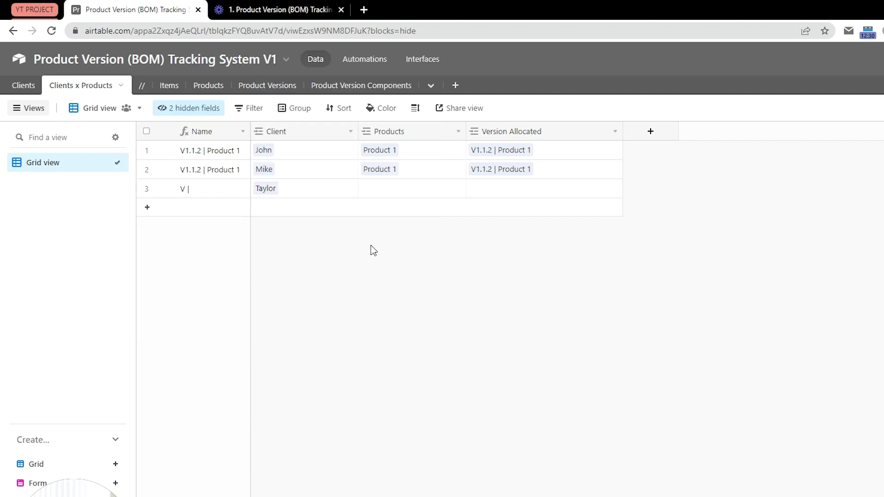
Link Product 1 to the third record and confirm it is allocated V1.5 | Product 1
click(415, 189)
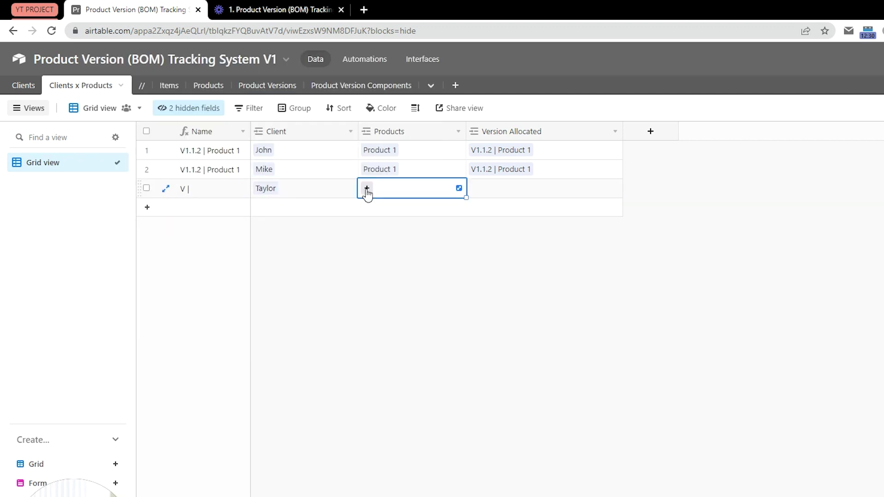
click(367, 190)
click(289, 150)
click(566, 466)
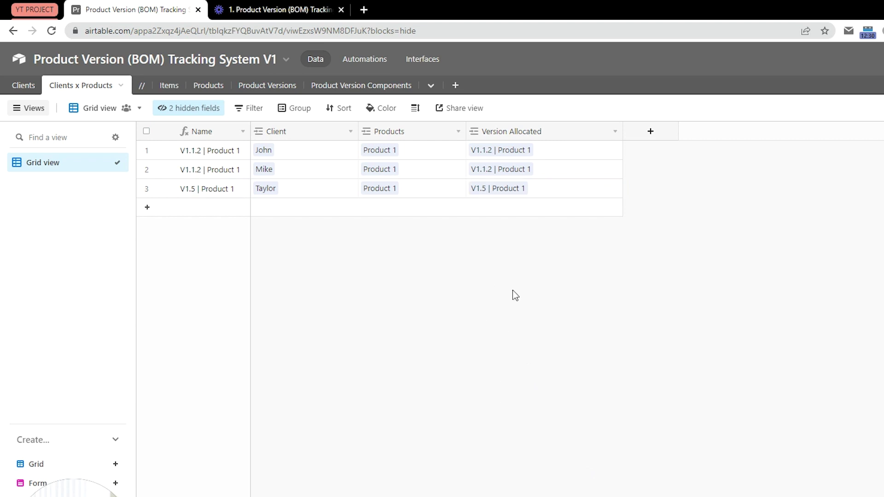
click(556, 196)
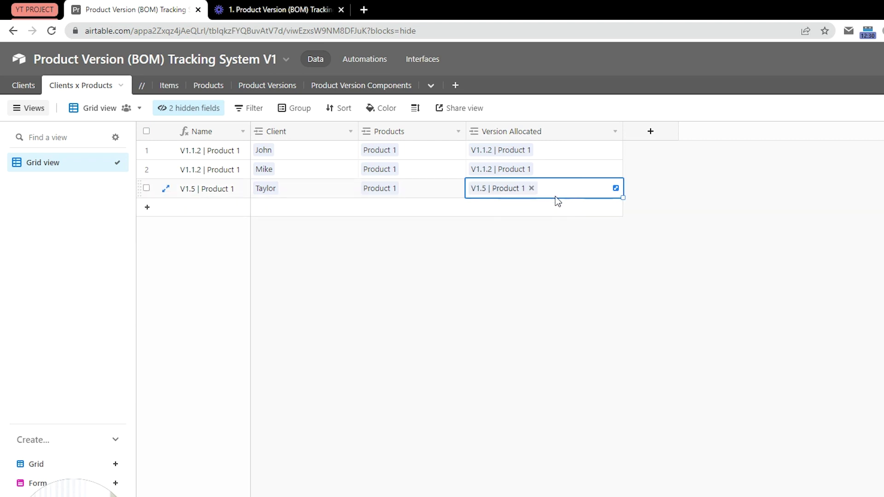
click(217, 192)
Compare the first record's V1.1.2 allocation with the third record's V1.5 | Product 1 allocation
click(578, 437)
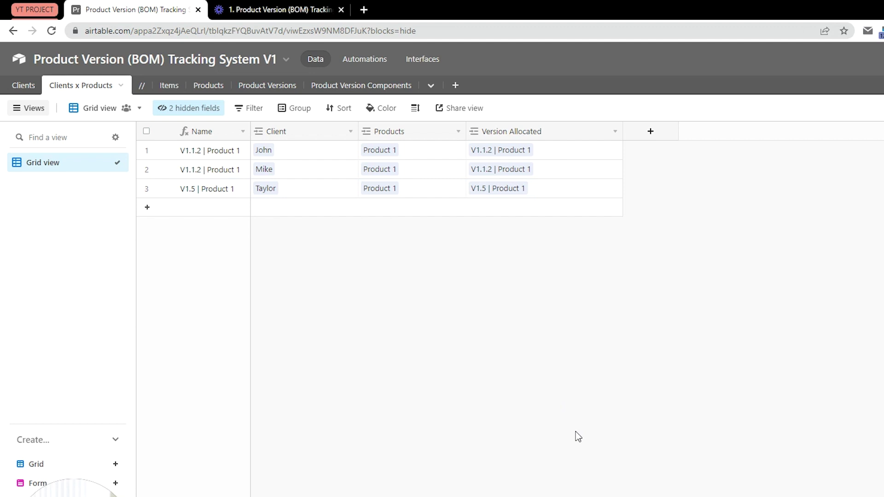
click(300, 152)
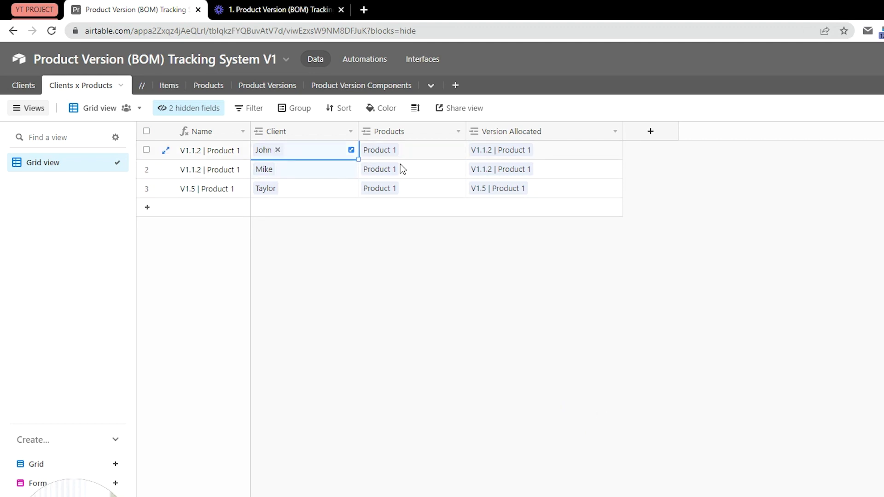
click(582, 320)
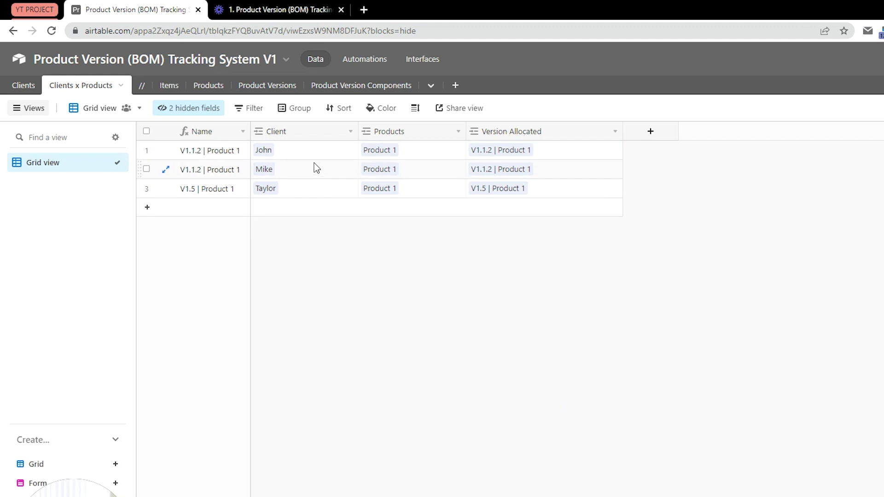
click(578, 156)
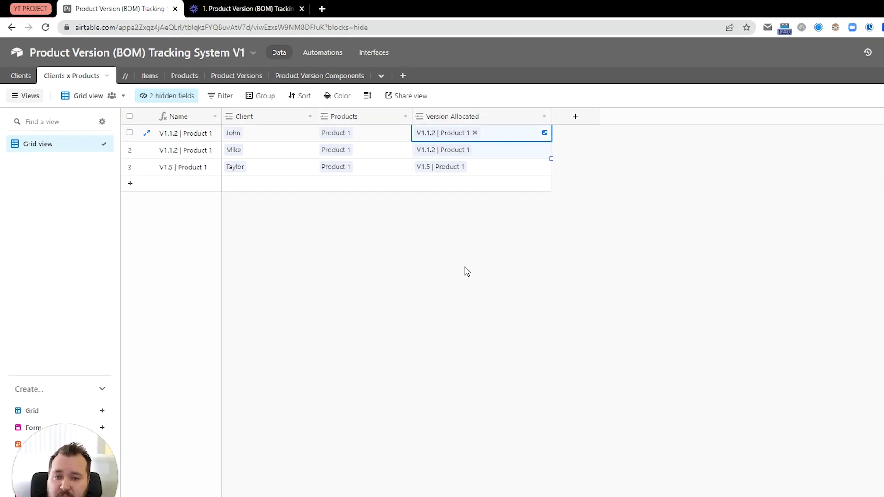
click(295, 194)
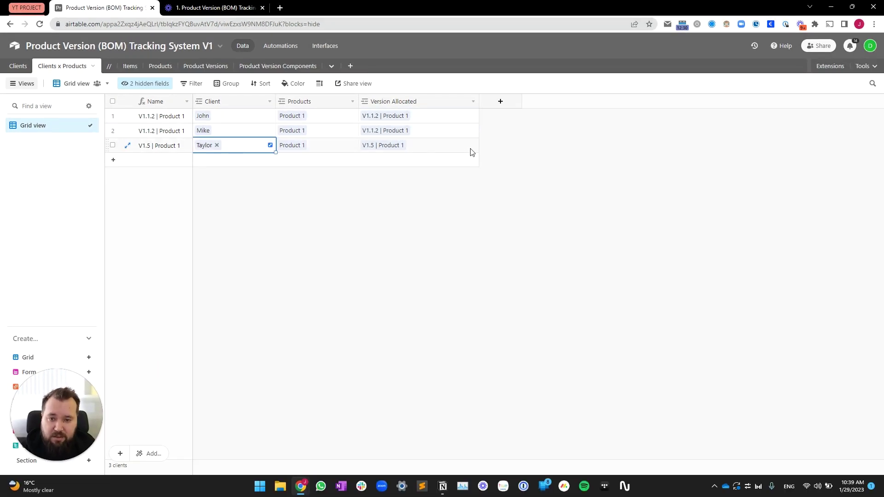
click(471, 150)
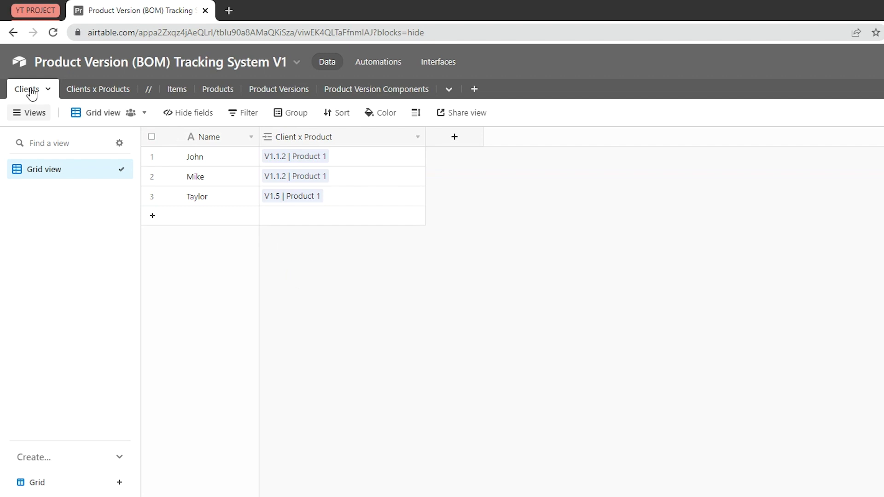
In the Clients table, review the Client x Product link field settings without changing them
drag(231, 159, 233, 198)
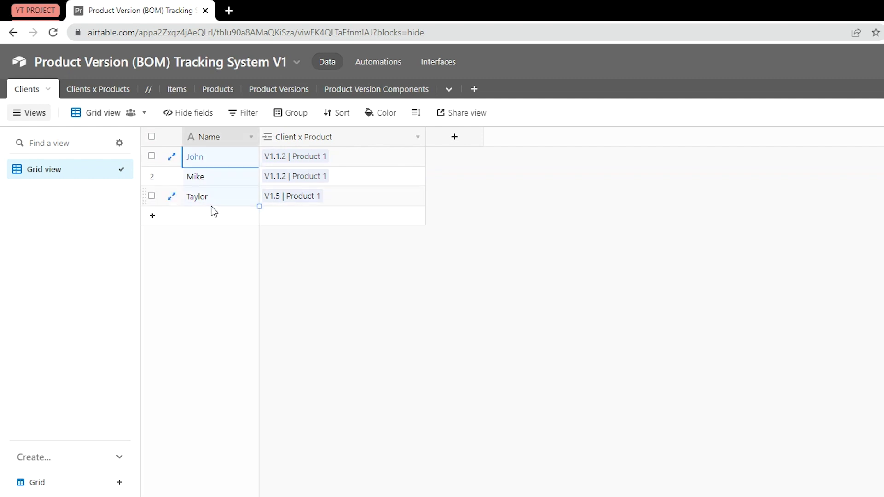
double_click(324, 138)
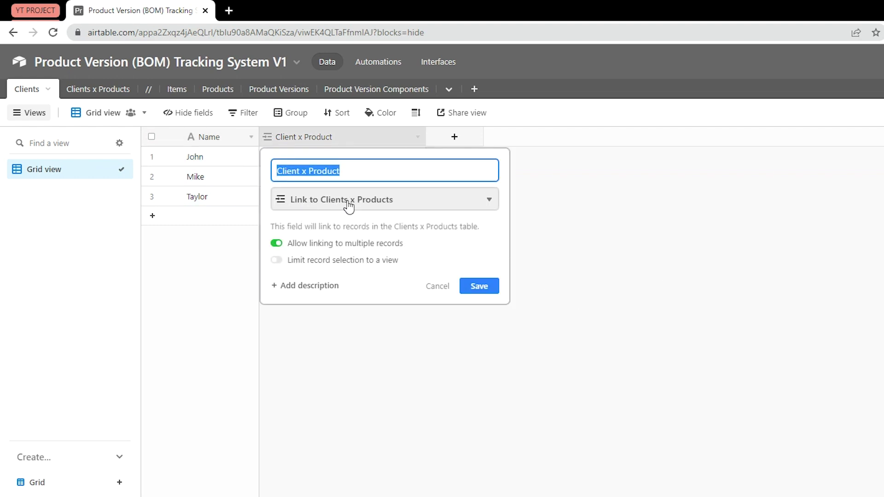
click(666, 244)
Return to Clients x Products and review the three Client and Products values
click(98, 88)
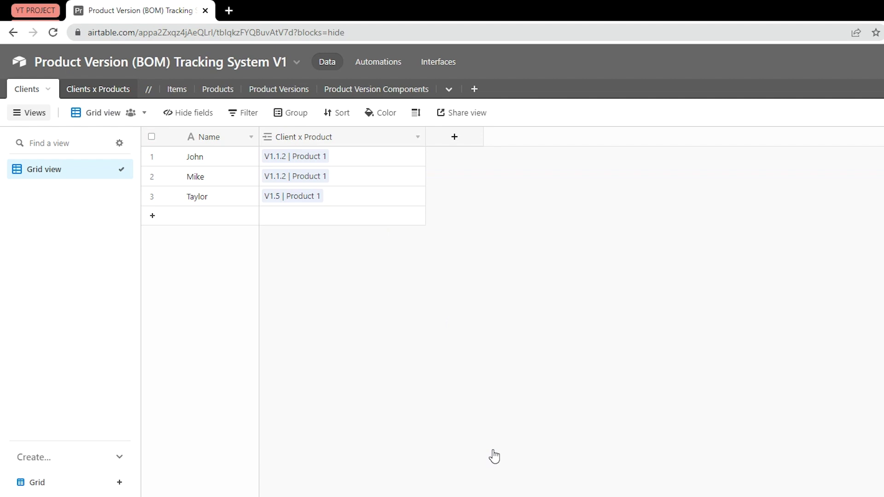
drag(328, 165, 322, 202)
drag(437, 161, 460, 364)
click(464, 383)
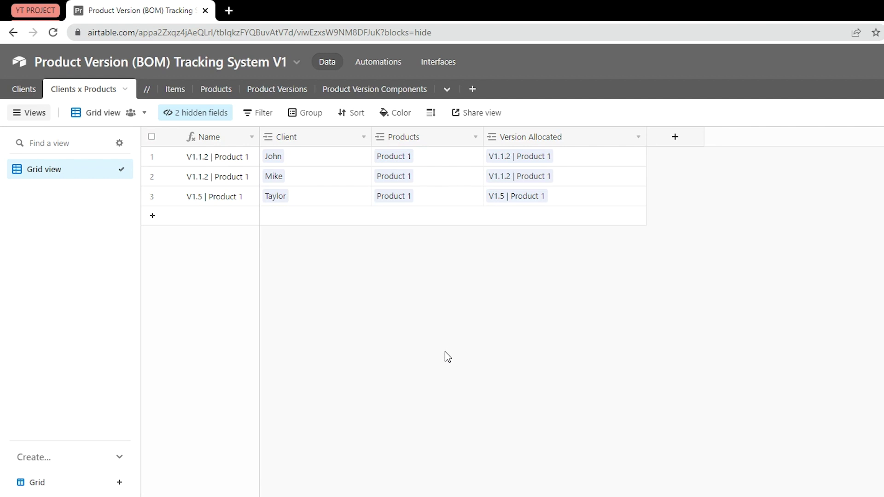
click(324, 161)
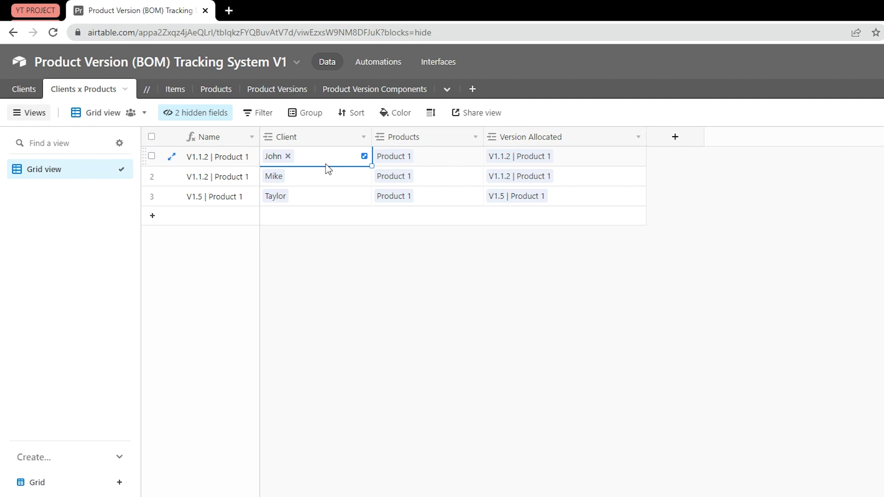
key(shift+Return)
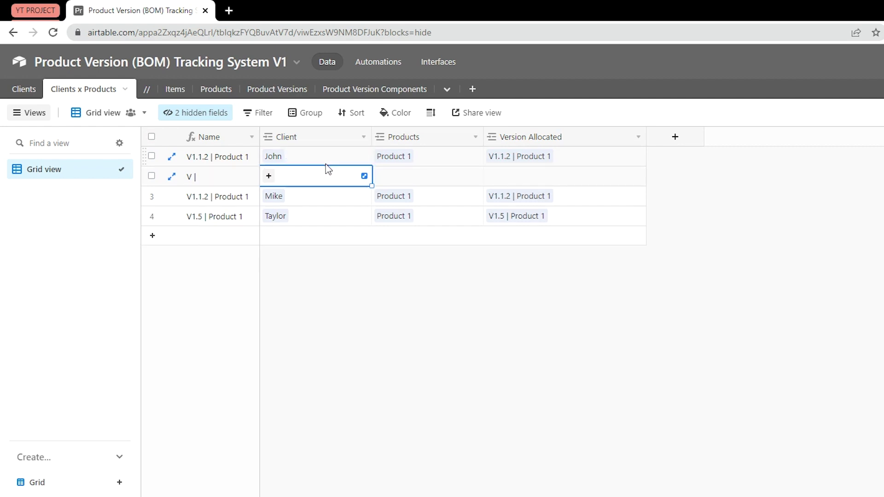
click(269, 176)
click(256, 126)
click(420, 181)
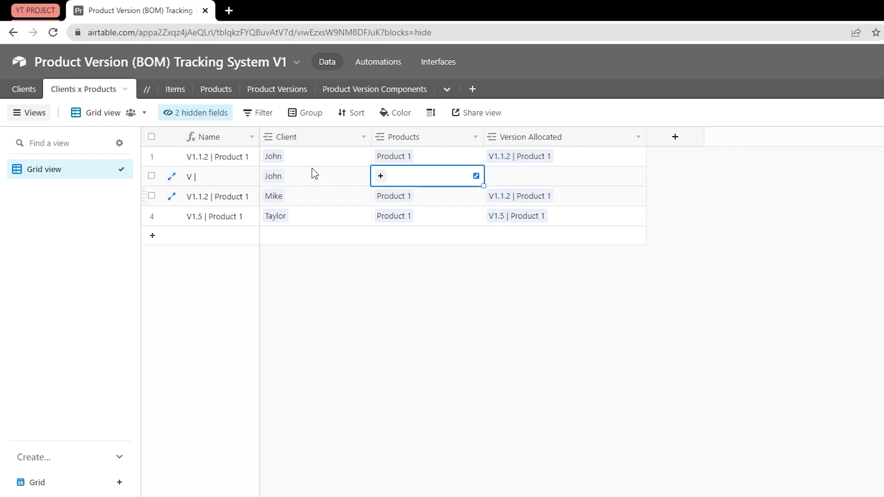
click(153, 178)
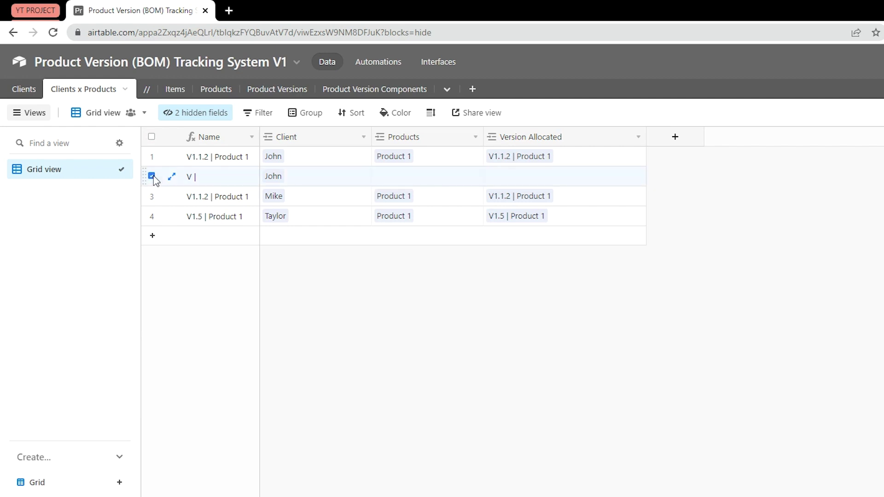
right_click(153, 177)
click(256, 374)
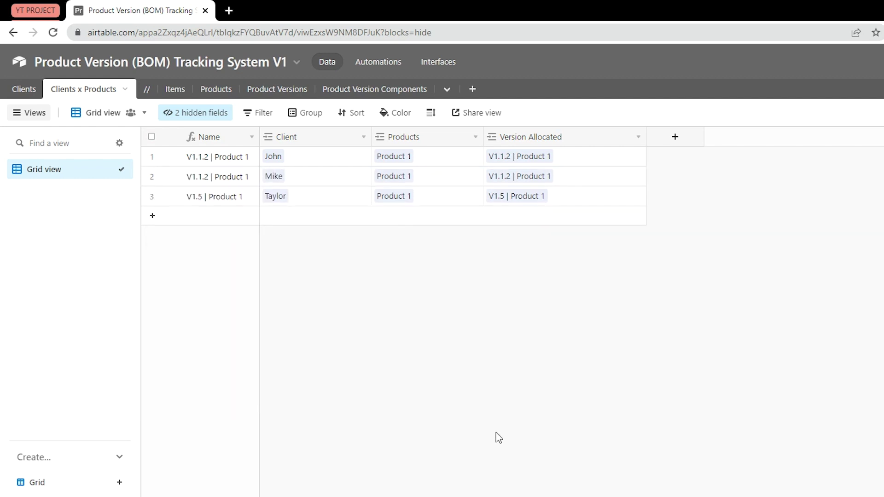
Unhide the Latest Version Name and Version # lookup columns
click(193, 115)
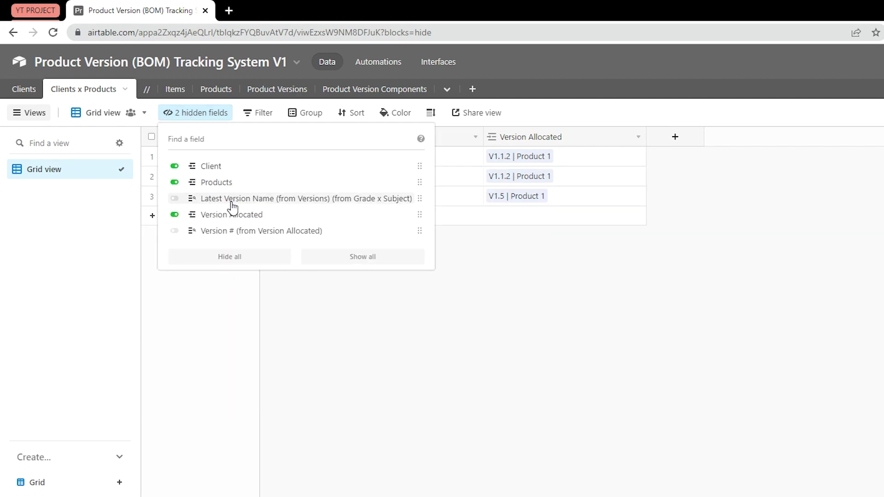
click(232, 201)
click(317, 231)
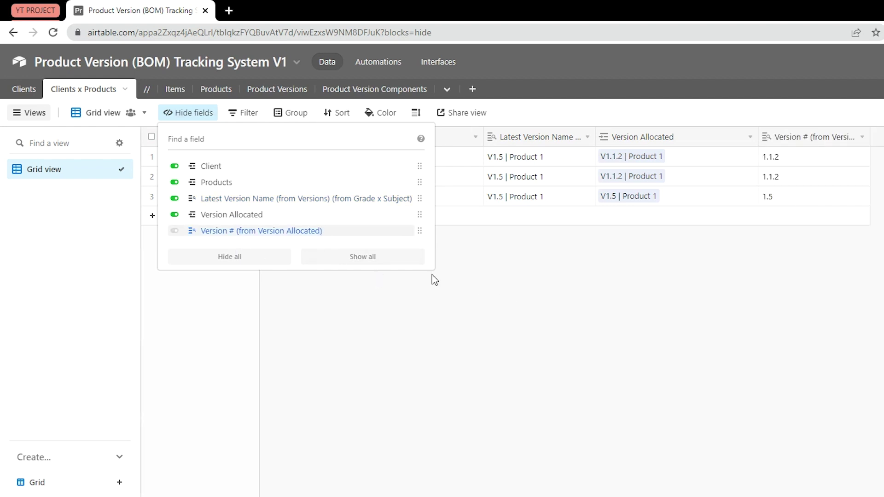
click(690, 374)
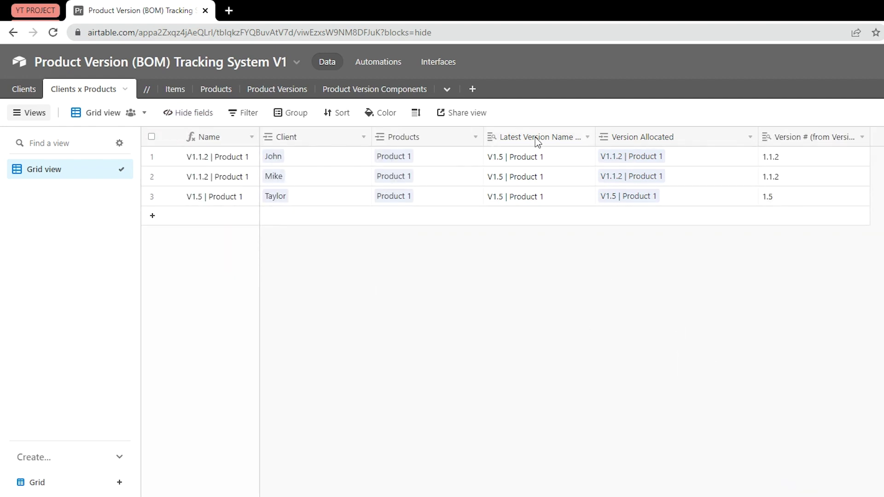
Review the Latest Version Name lookup settings, then widen the Version # column
double_click(550, 136)
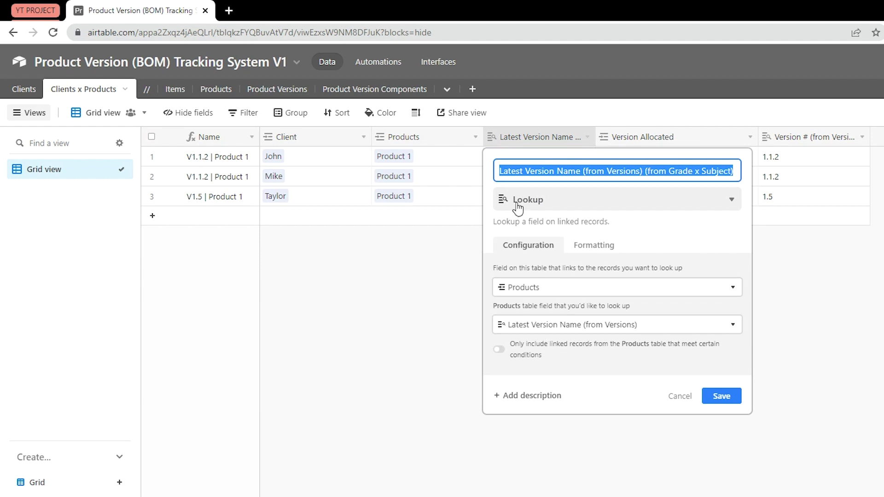
click(676, 171)
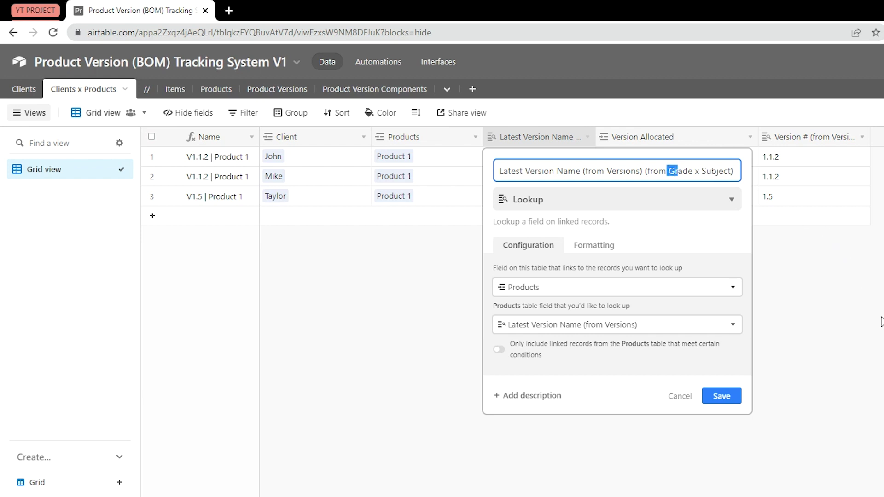
click(455, 329)
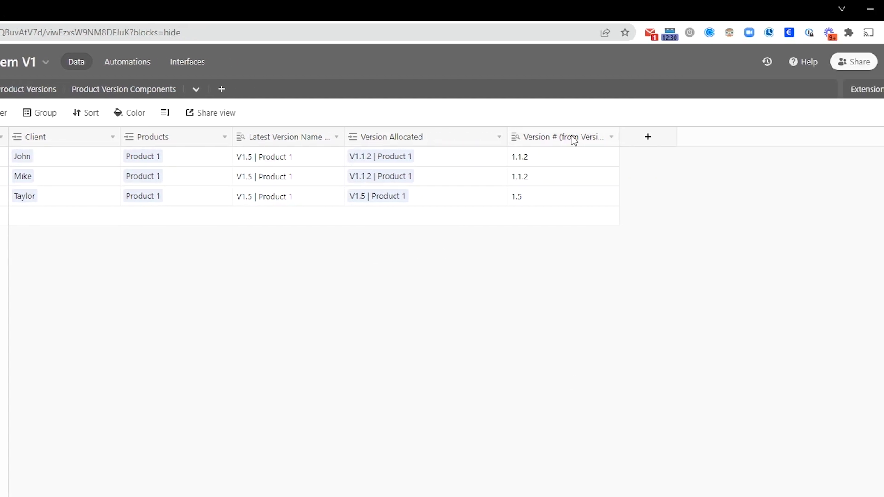
drag(546, 161, 549, 198)
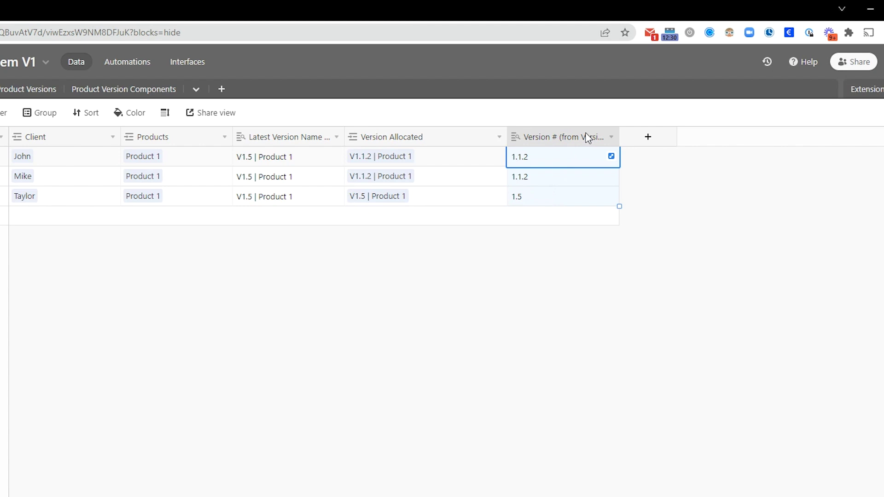
drag(620, 135, 626, 155)
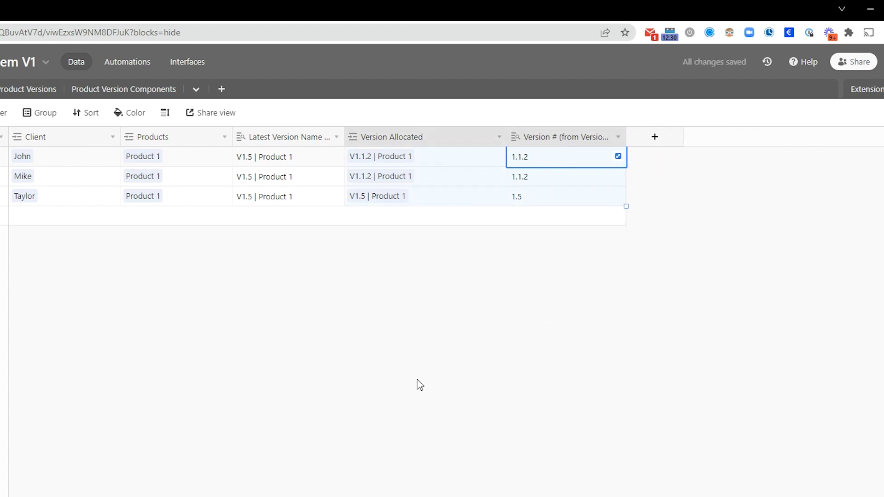
In the Items table, review the four items and their BOM Components links
click(120, 65)
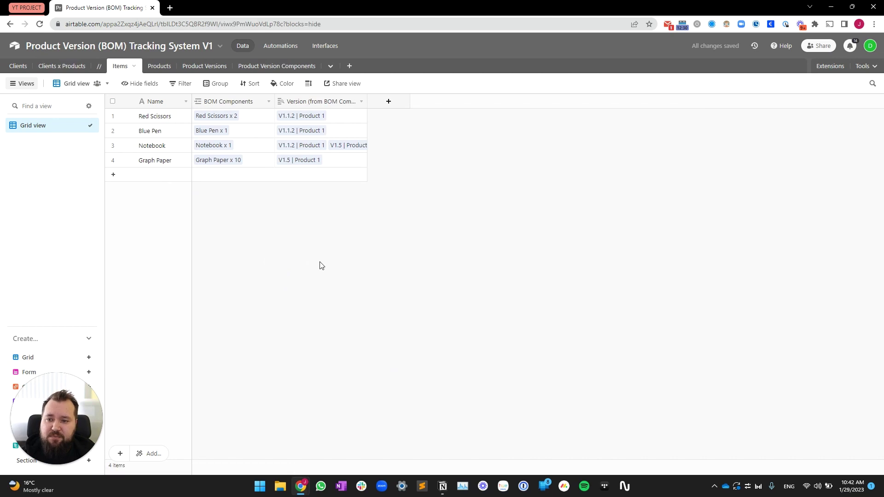
drag(152, 117, 152, 162)
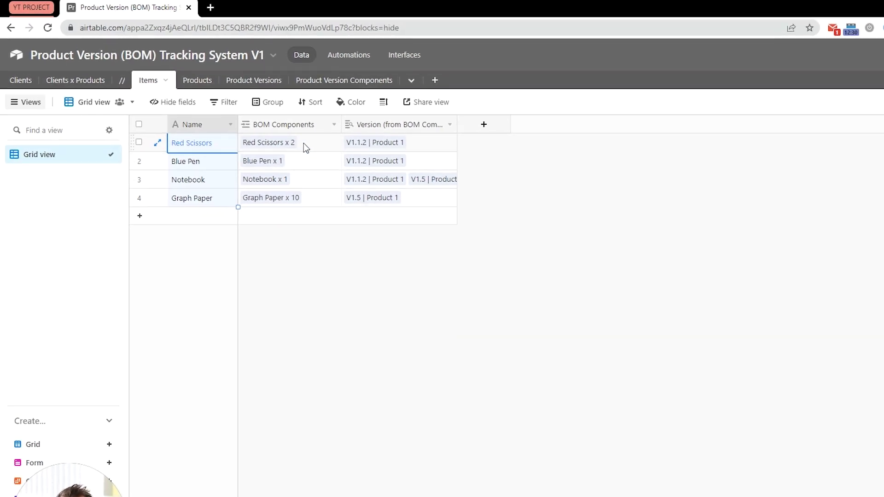
drag(314, 142, 313, 199)
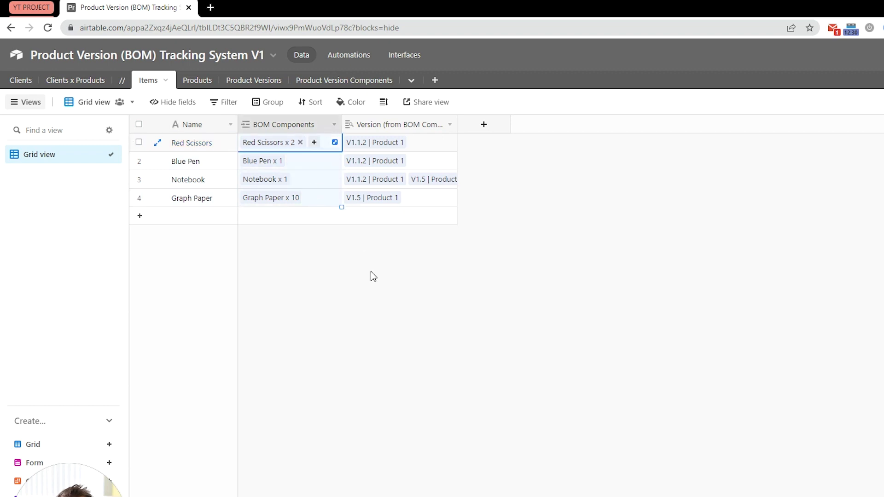
click(352, 306)
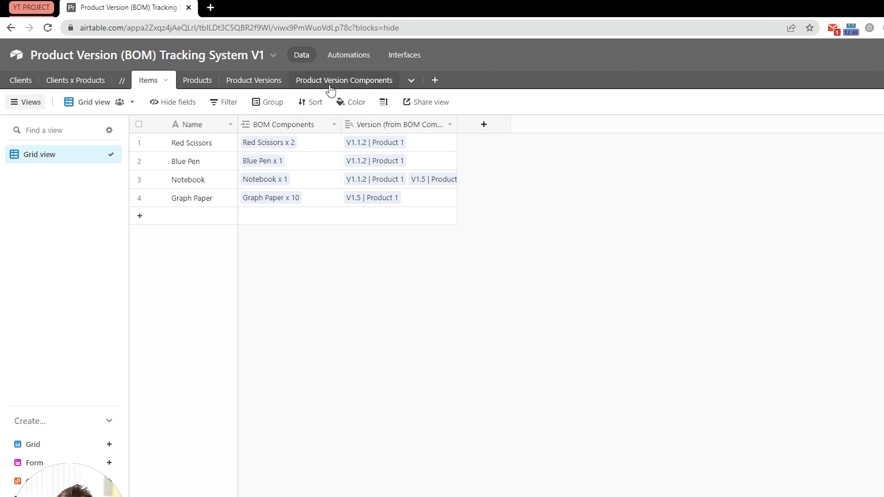
Check the BOM Components field settings unchanged, then the first item's Version value
double_click(281, 128)
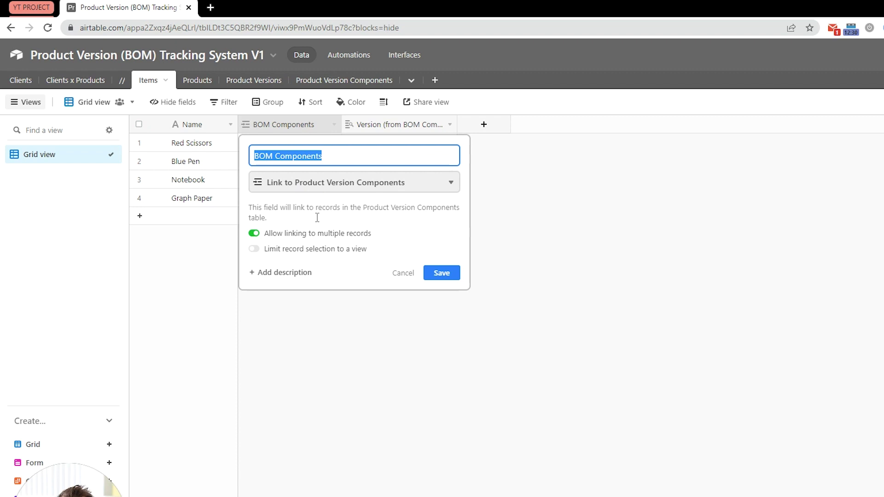
click(468, 357)
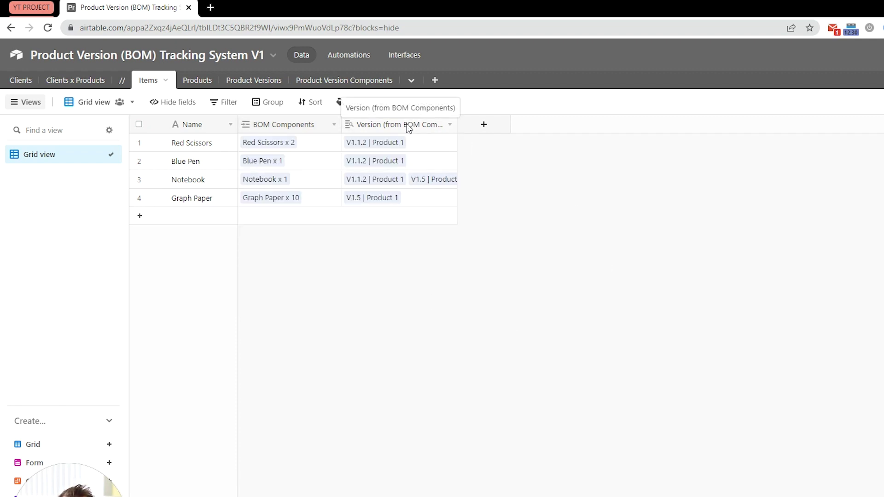
click(420, 148)
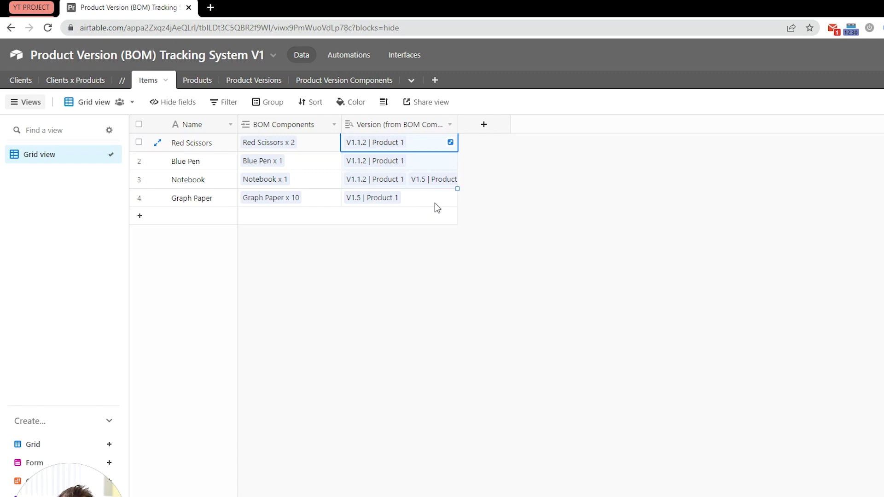
click(561, 295)
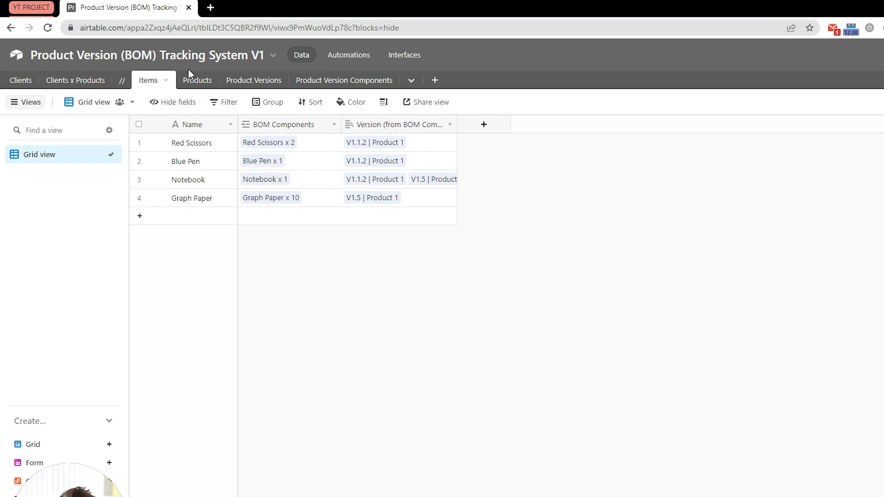
On the Products table, inspect the Versions link settings, then the Latest Version rollup configuration
click(195, 80)
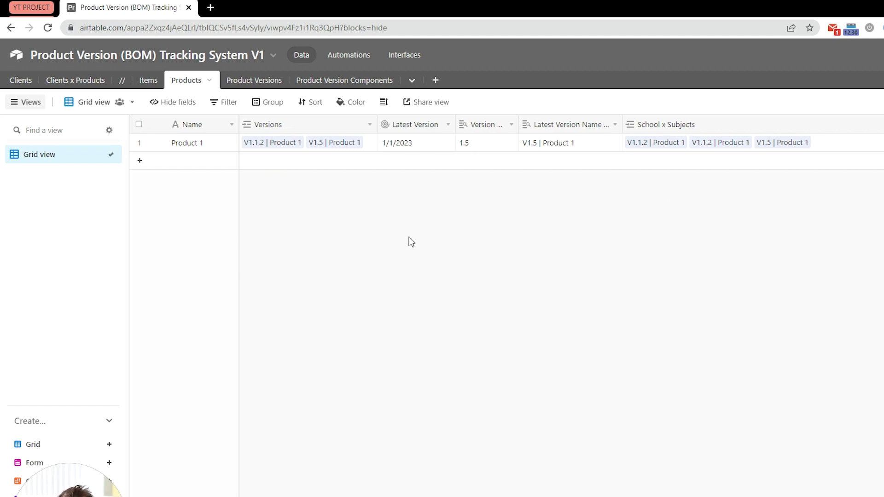
click(182, 145)
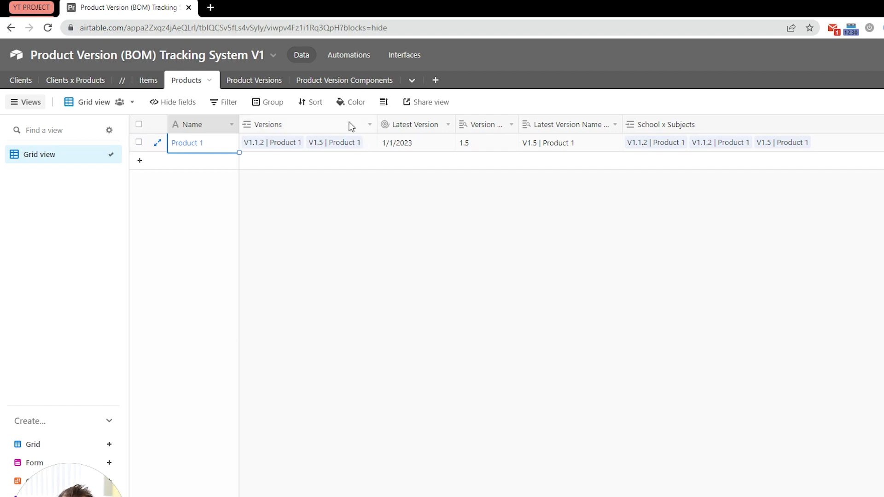
double_click(300, 124)
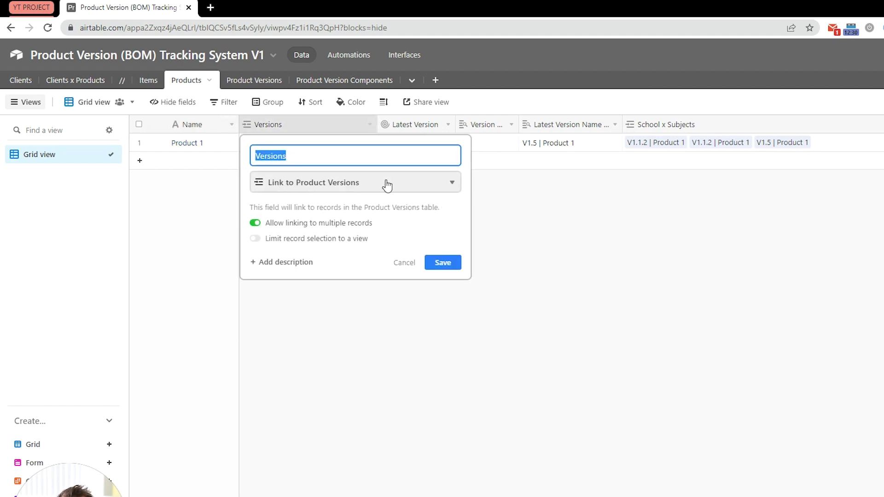
click(572, 234)
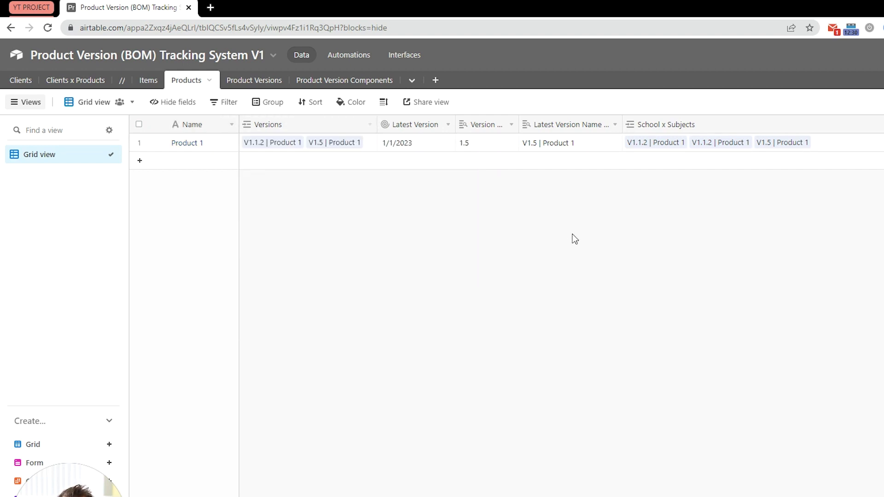
double_click(448, 123)
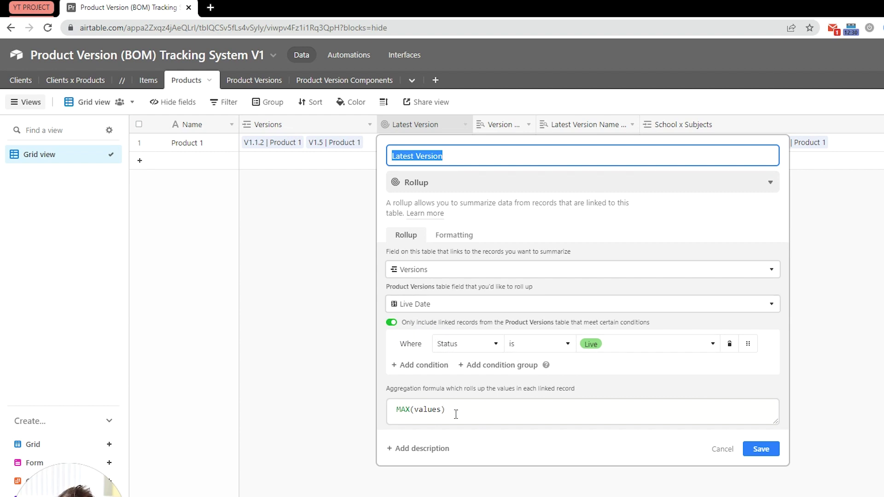
Highlight the MAX(values) aggregation, then close the rollup with Product 1's Latest Version at 1/1/2023
drag(455, 414, 393, 411)
click(399, 410)
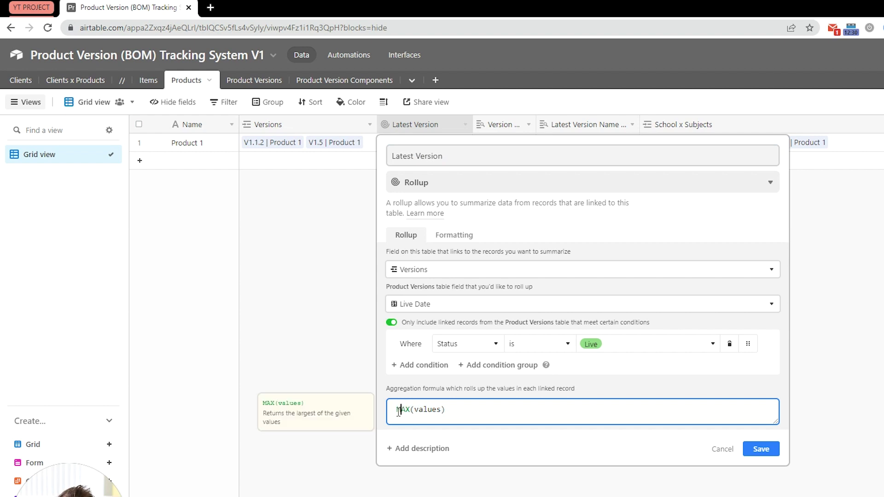
drag(398, 410, 450, 408)
click(459, 411)
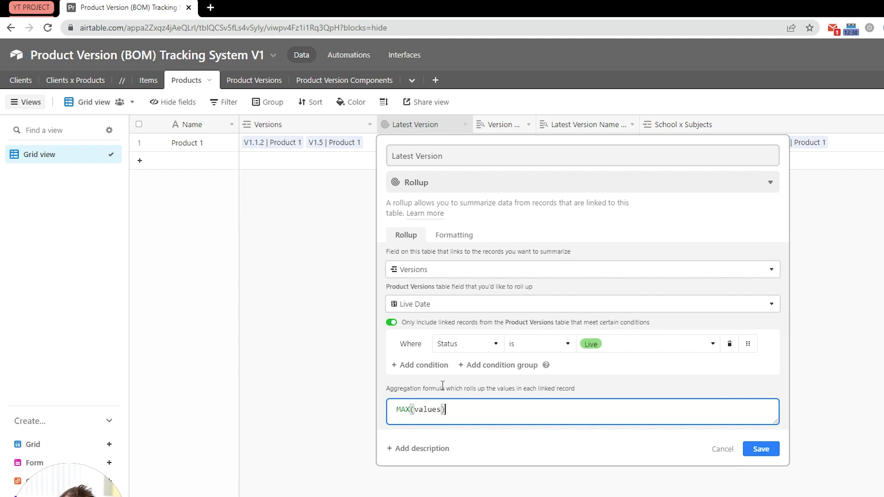
drag(448, 411, 397, 413)
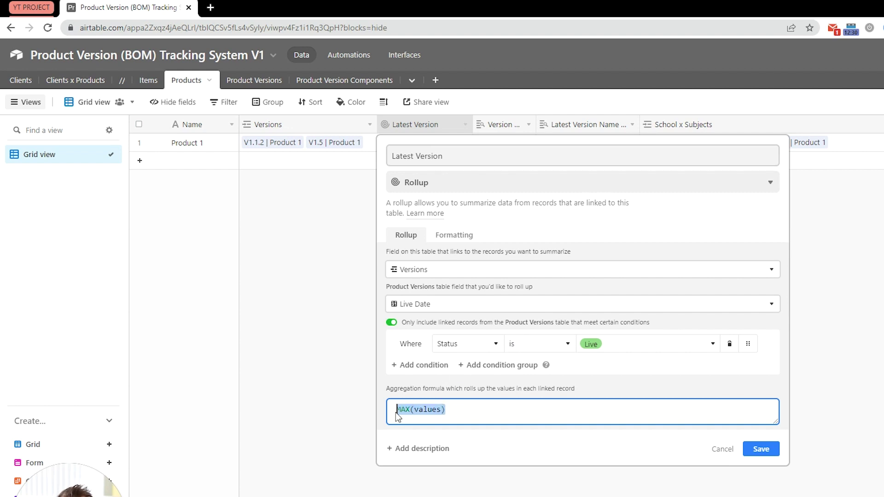
click(451, 411)
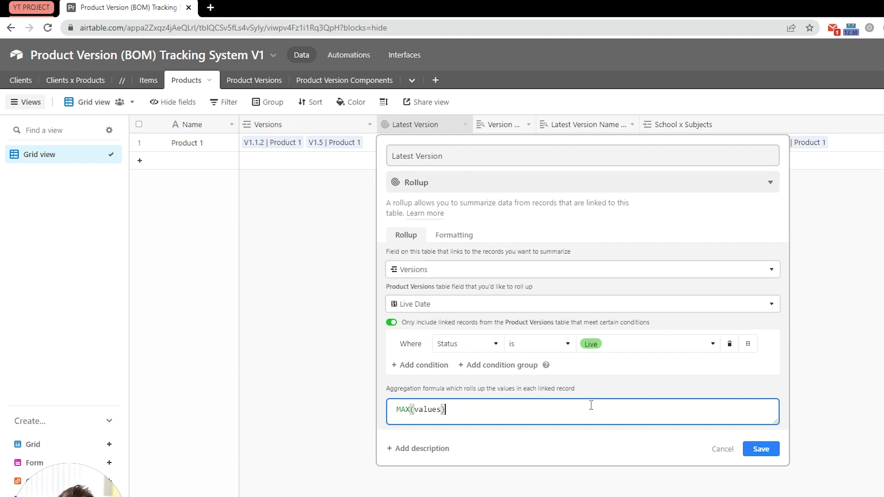
click(347, 307)
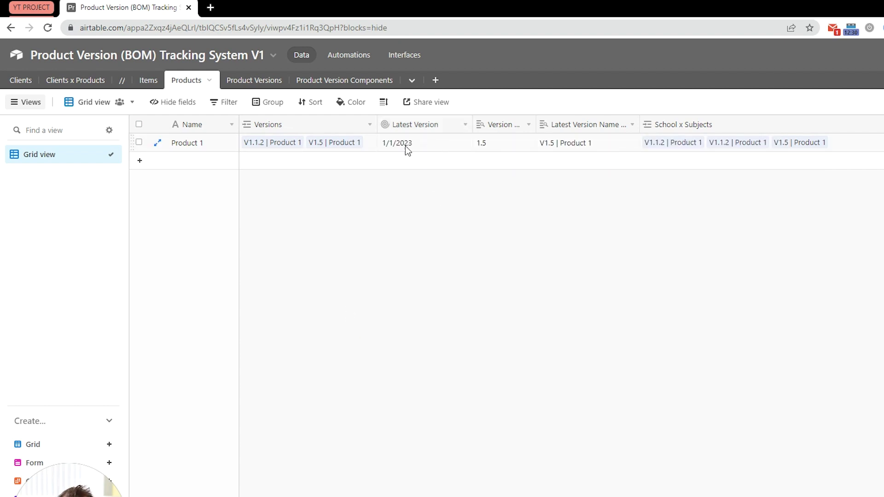
click(418, 144)
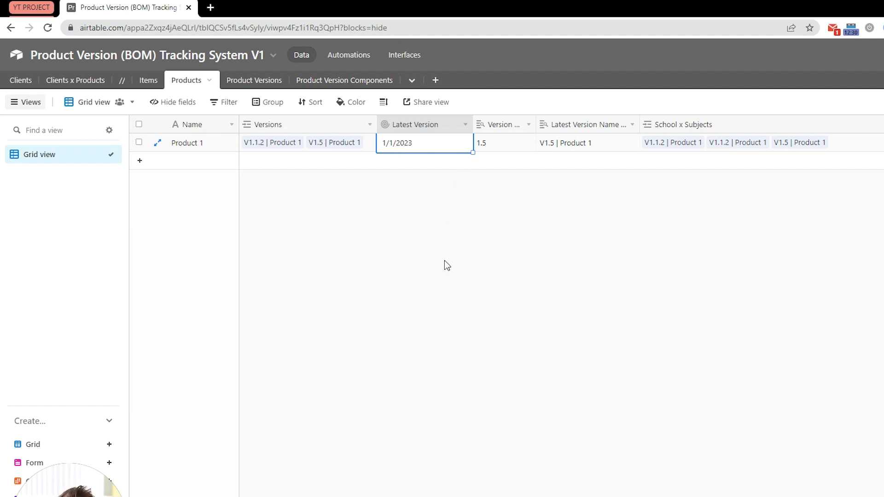
Widen the Version # (from Versions) column and review its Is Latest? contains "latest" filter
drag(552, 120, 593, 121)
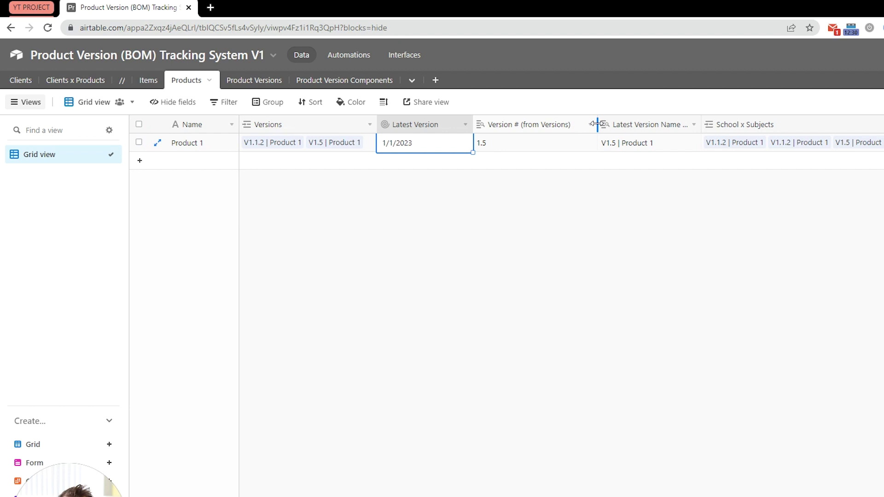
click(512, 146)
double_click(526, 124)
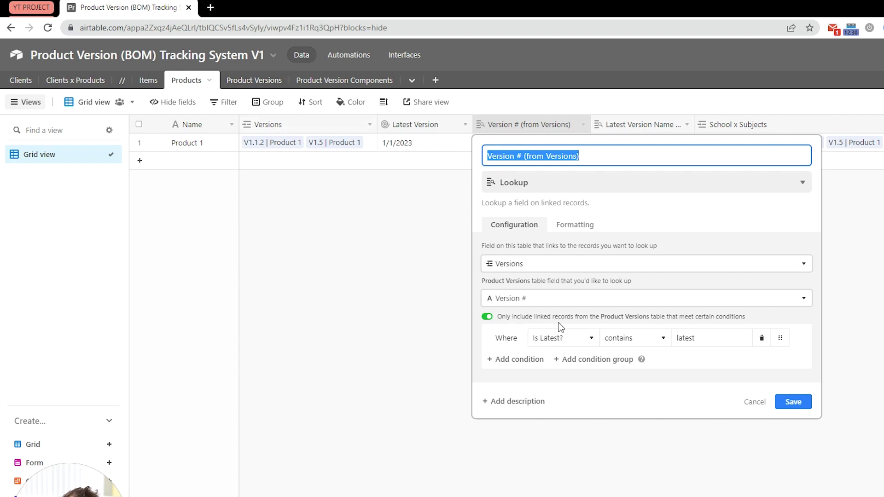
double_click(693, 340)
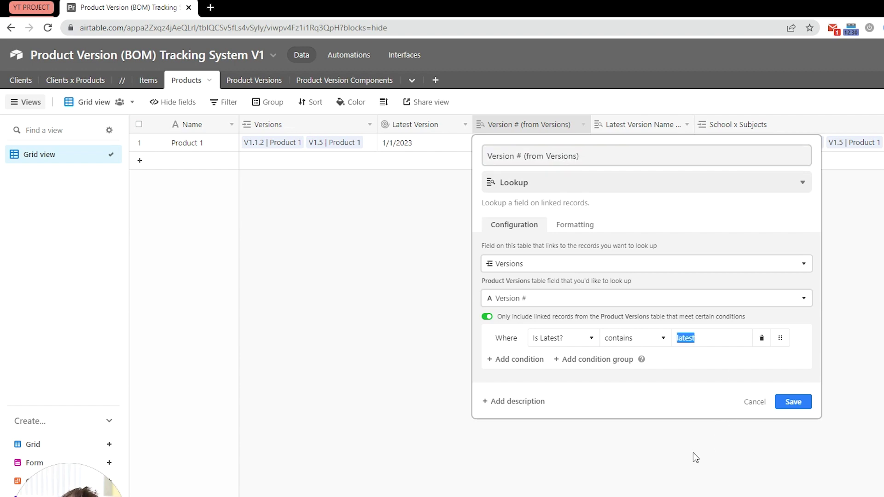
key(Return)
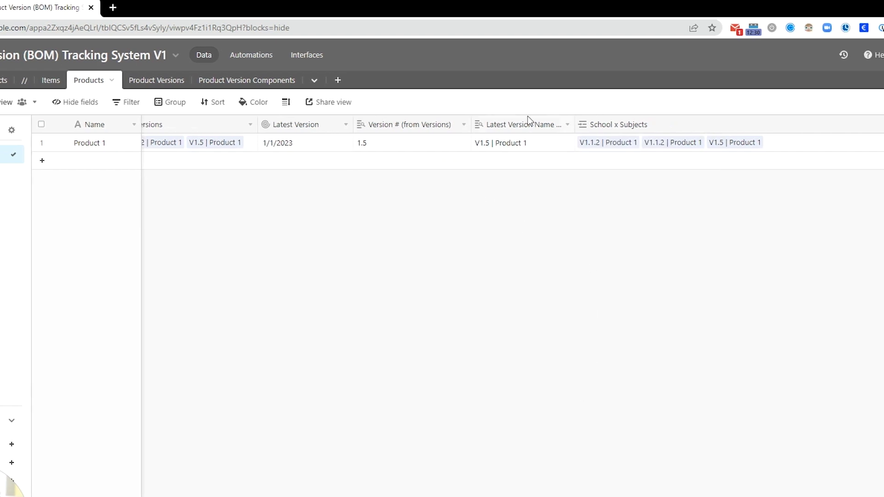
Review the Latest Version Name lookup settings showing V1.5 | Product 1
double_click(510, 130)
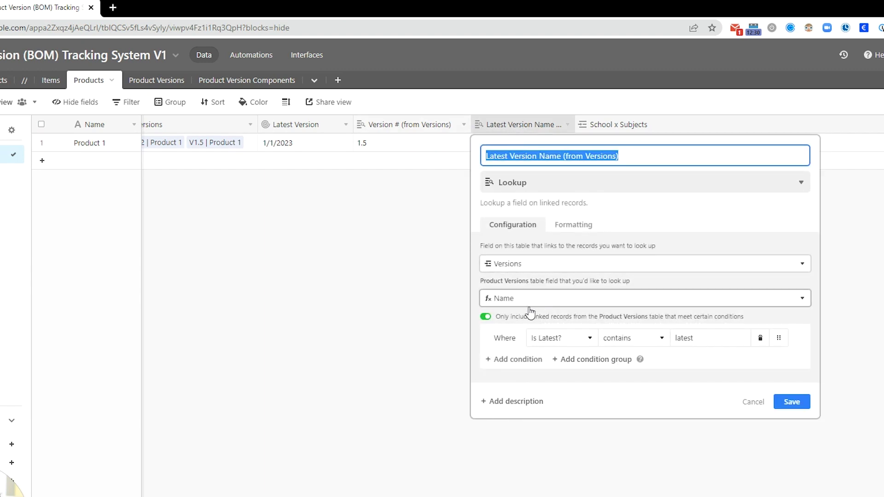
key(Return)
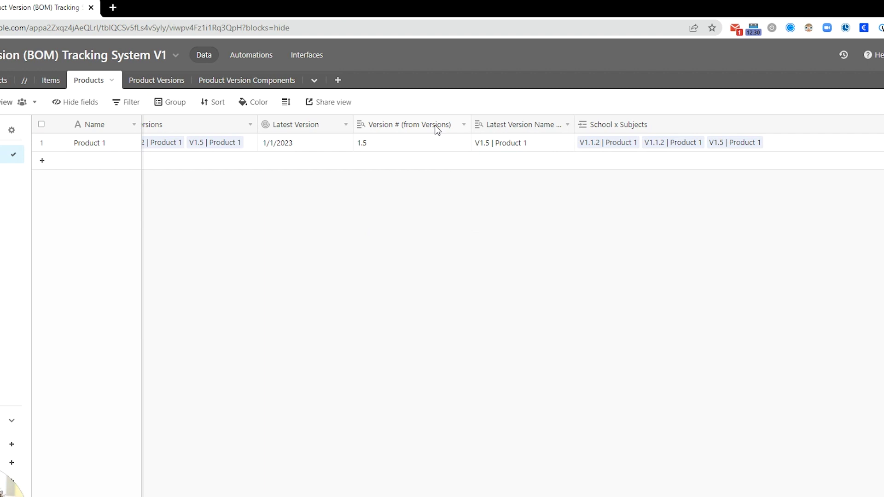
double_click(512, 131)
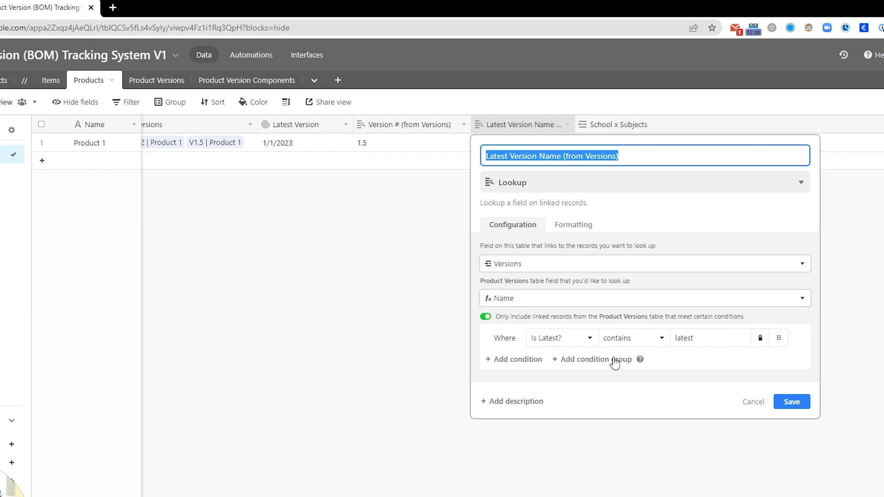
key(Return)
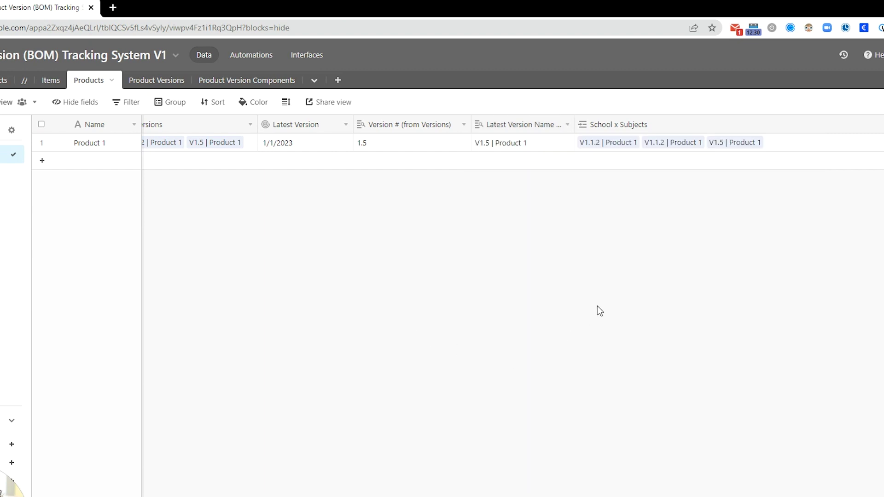
Rename the School x Subjects link field to 'Clients x Products'
double_click(627, 125)
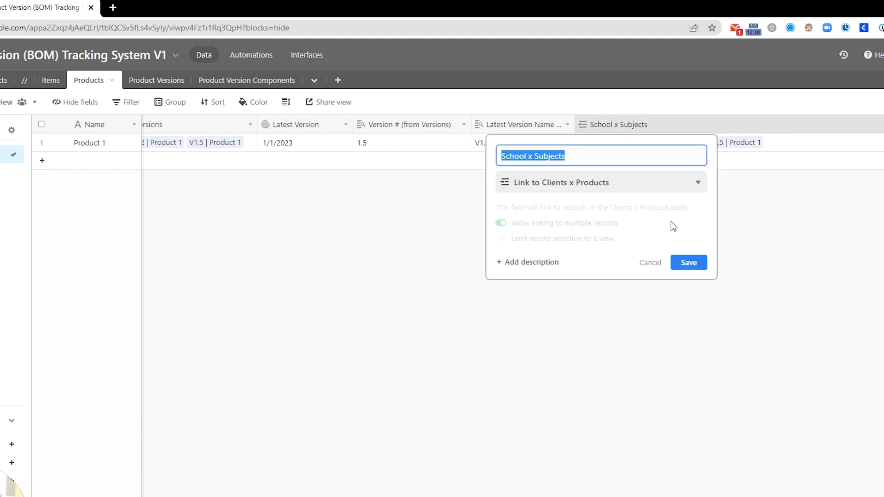
click(524, 157)
double_click(525, 156)
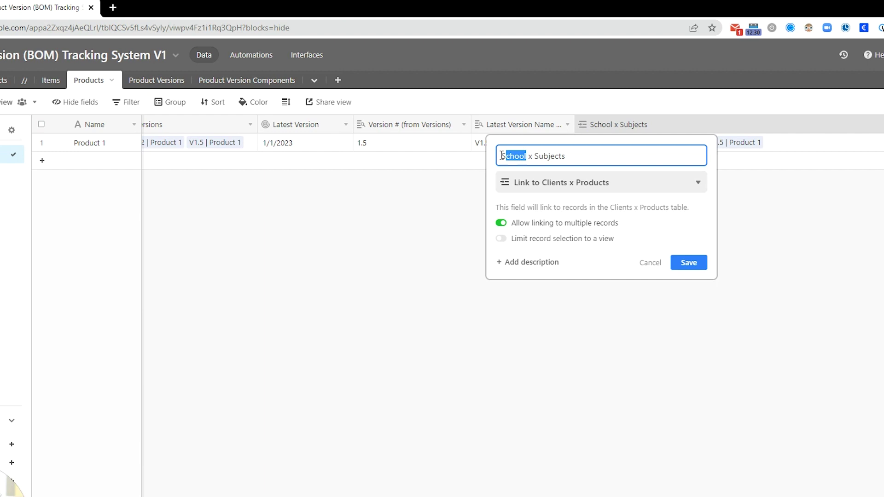
key(BackSpace)
text(Clients)
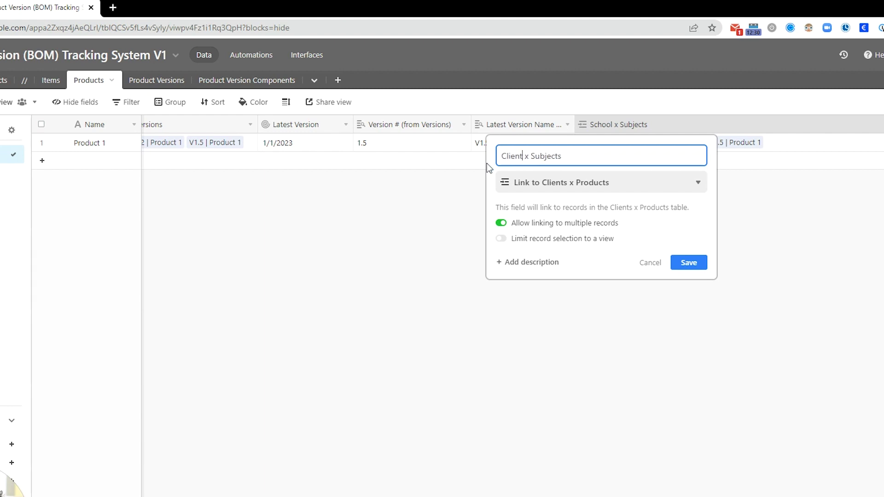
key(ctrl+Right)
key(ctrl+Right)
key(shift+End)
text(Products)
key(Return)
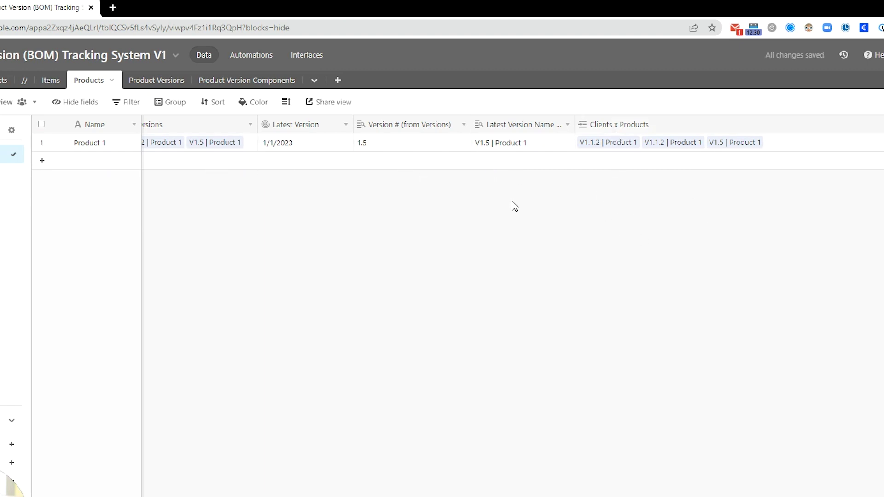
Check Product 1's Clients x Products links, then go to the Clients x Products table
scroll(512, 201, left, 2)
click(101, 143)
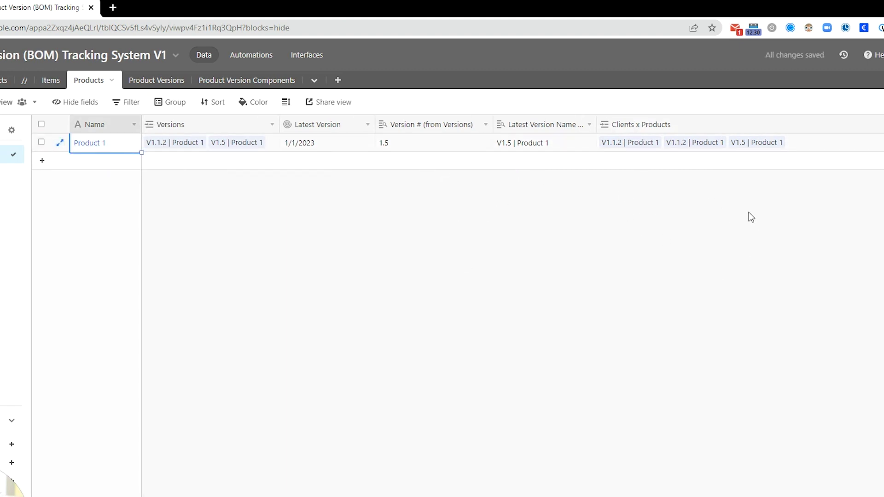
click(815, 141)
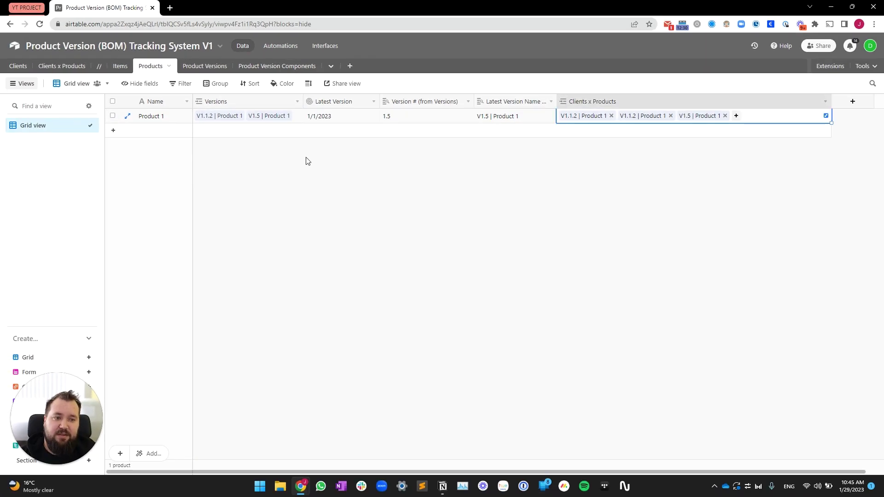
click(62, 66)
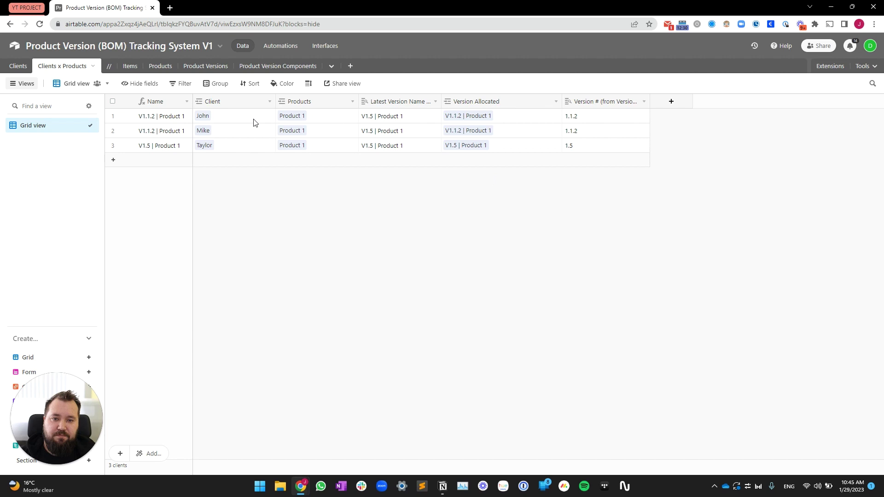
In Product Versions, review the Name formula CONCATENATE("V",{Version #}," | ",{Product})
click(213, 66)
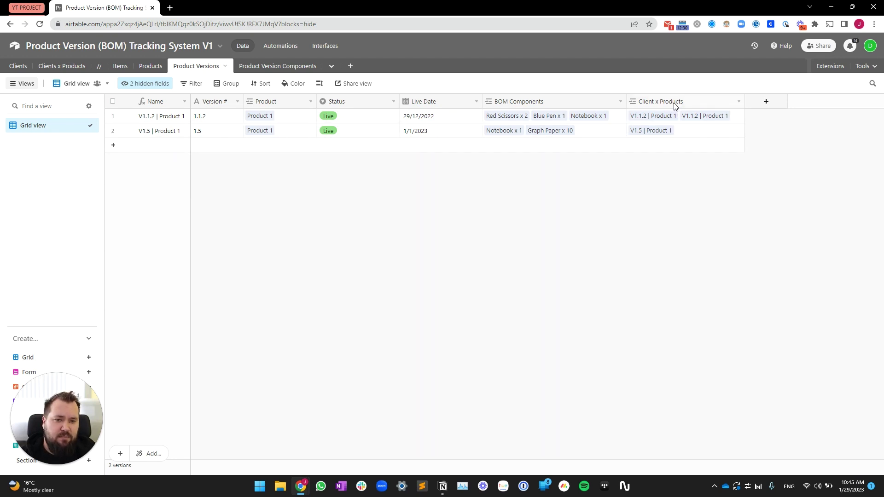
drag(215, 119, 215, 135)
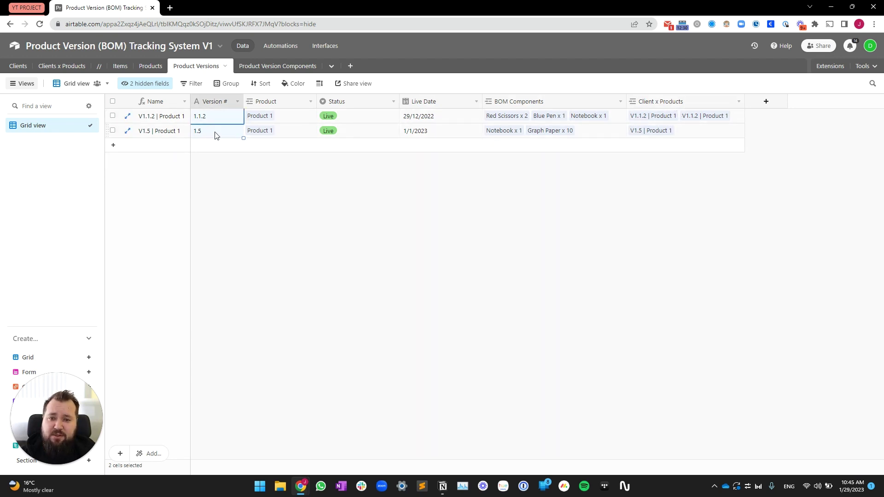
click(452, 317)
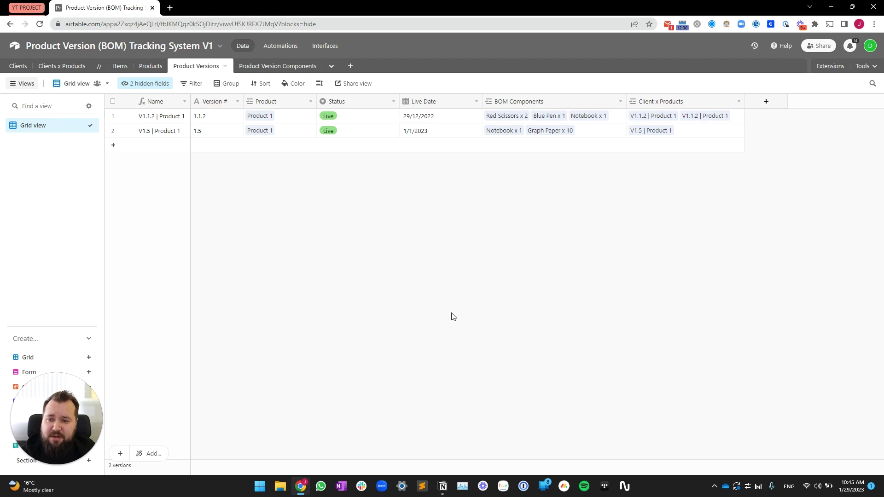
double_click(172, 104)
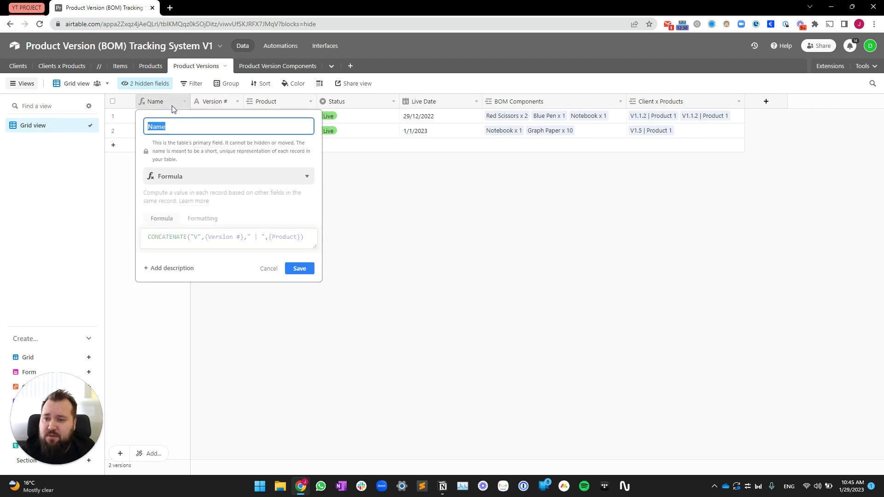
double_click(195, 237)
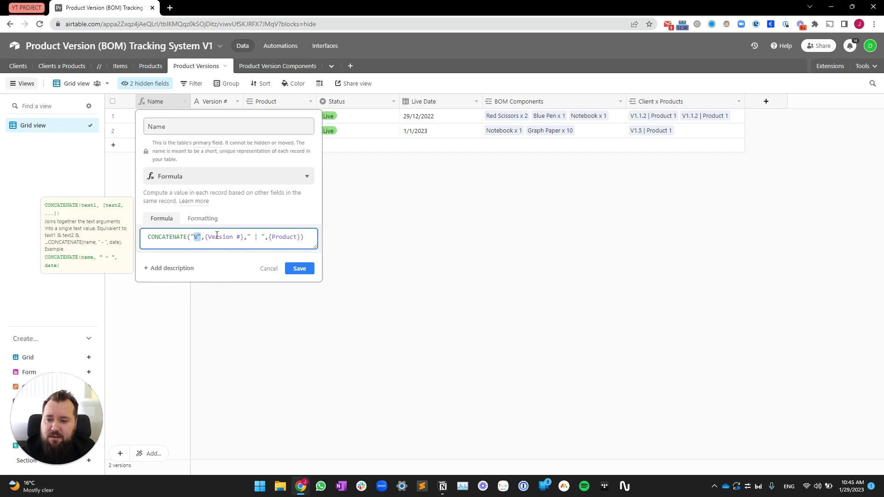
click(200, 238)
double_click(195, 237)
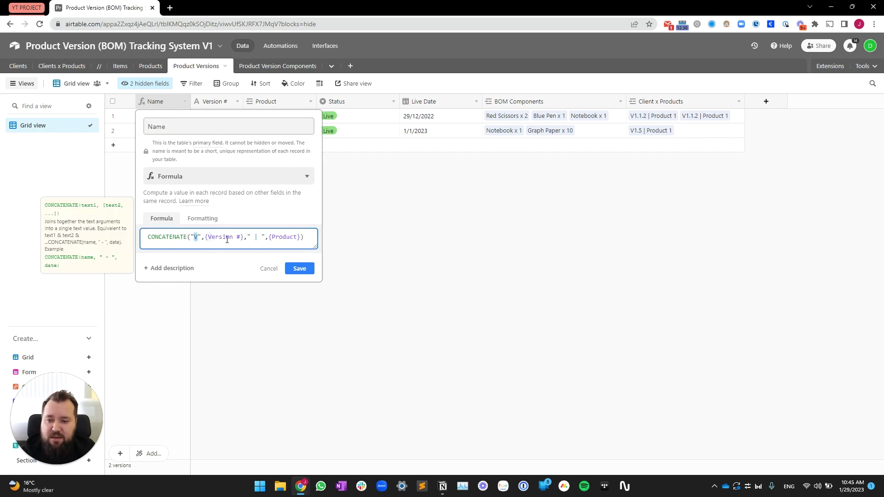
drag(205, 237, 244, 237)
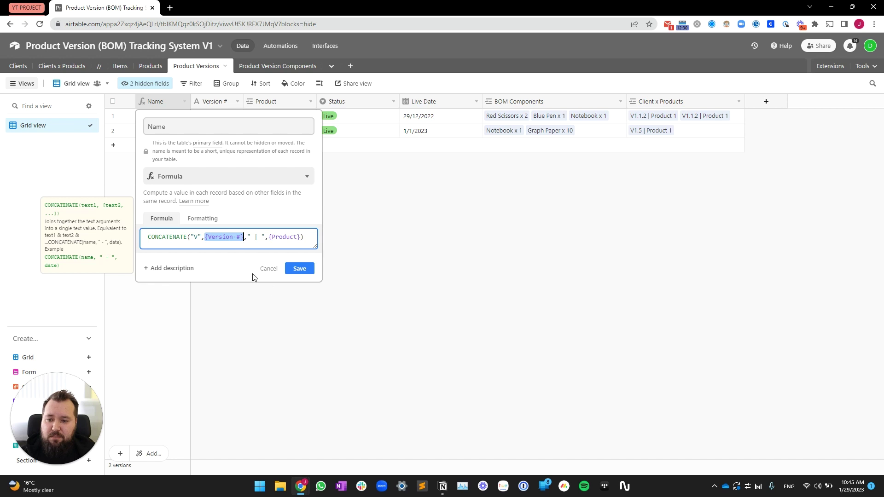
double_click(254, 237)
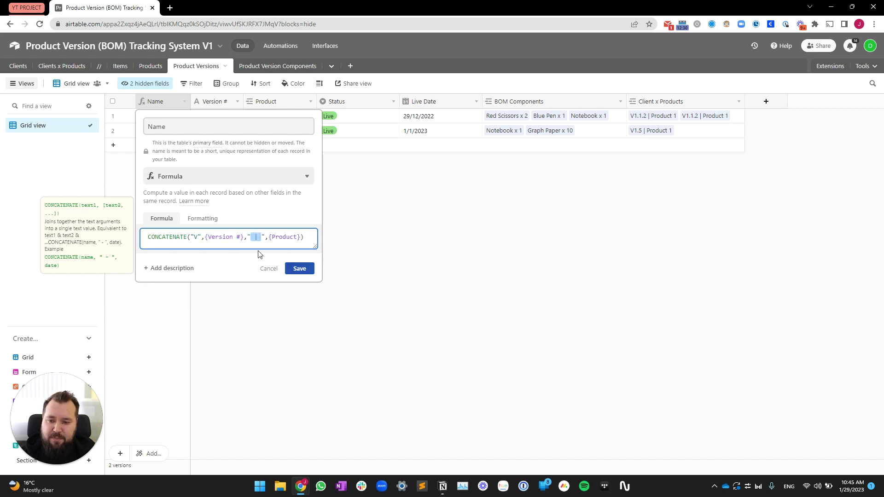
drag(269, 237, 304, 237)
Close the Name formula settings and review both Version # values
click(569, 385)
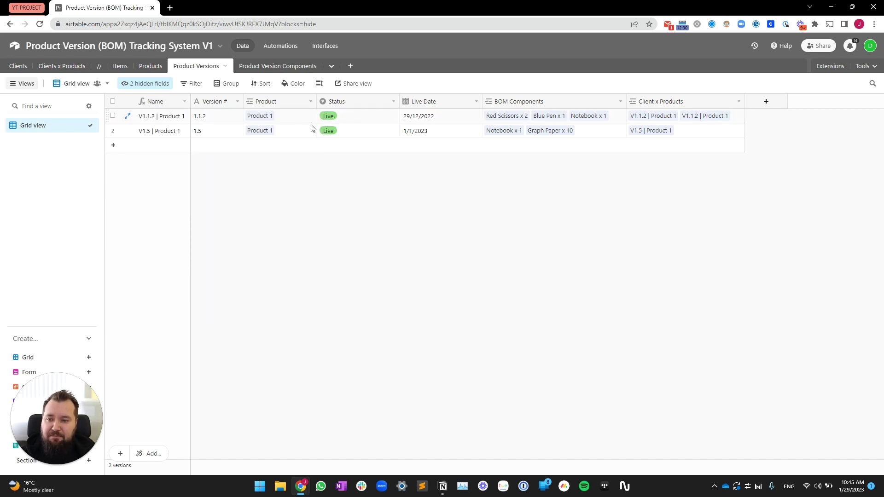
drag(221, 116, 225, 131)
click(225, 186)
click(282, 196)
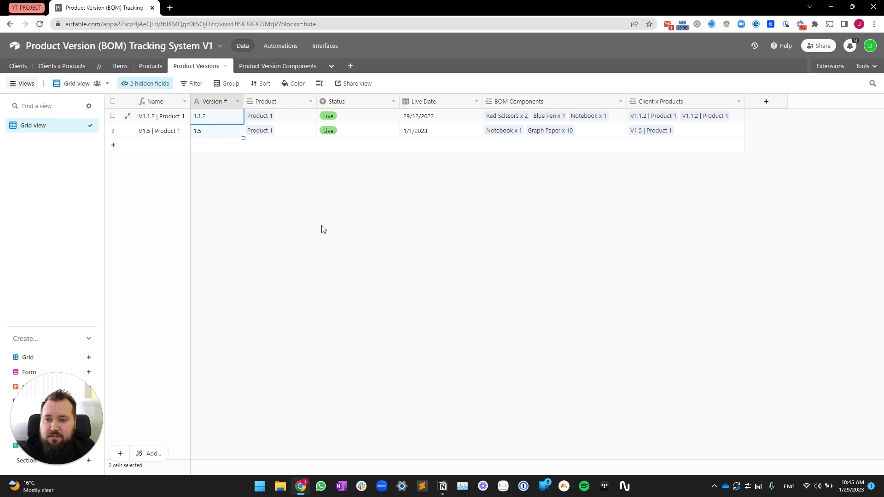
click(247, 204)
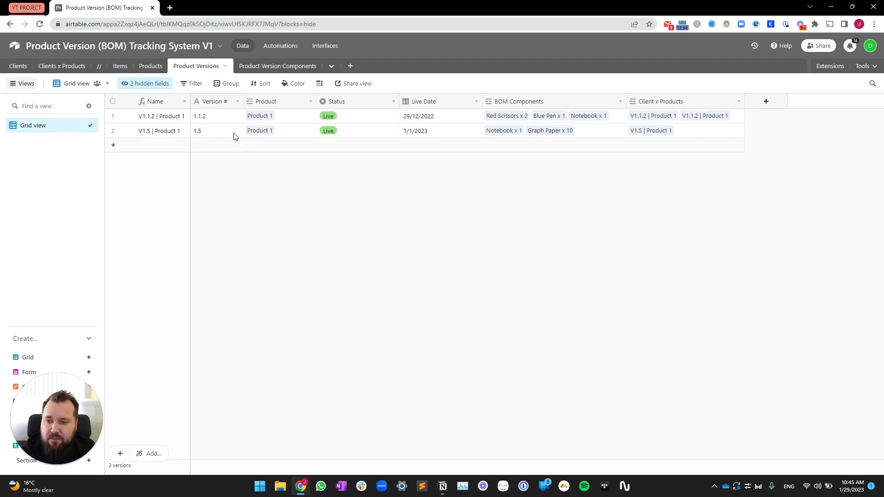
drag(221, 118, 222, 133)
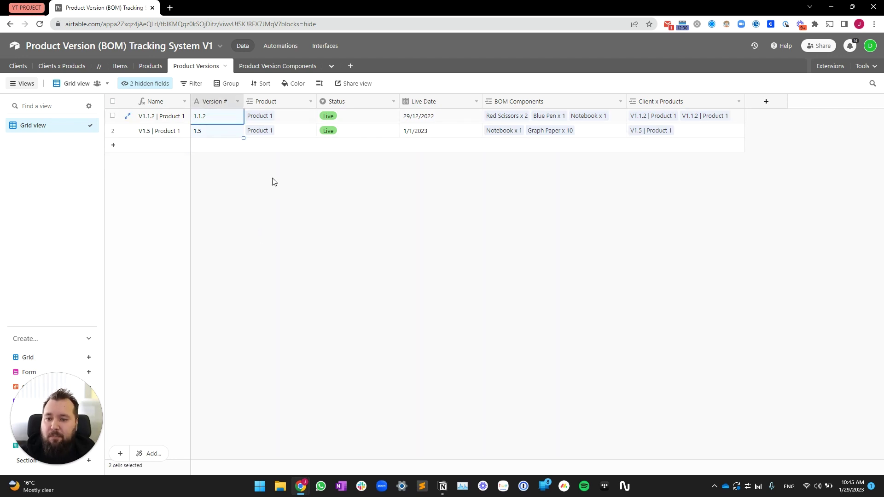
click(267, 217)
Inspect the Product field's settings, then bring up the hidden-fields list
double_click(292, 100)
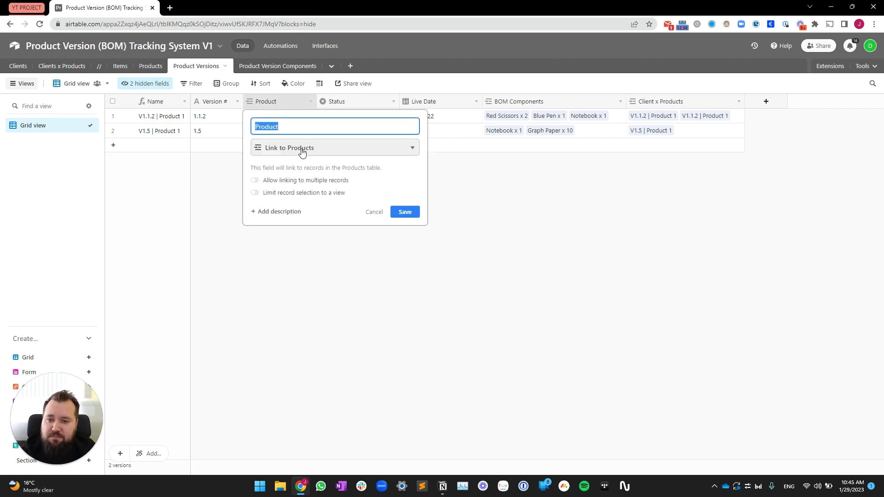
click(219, 184)
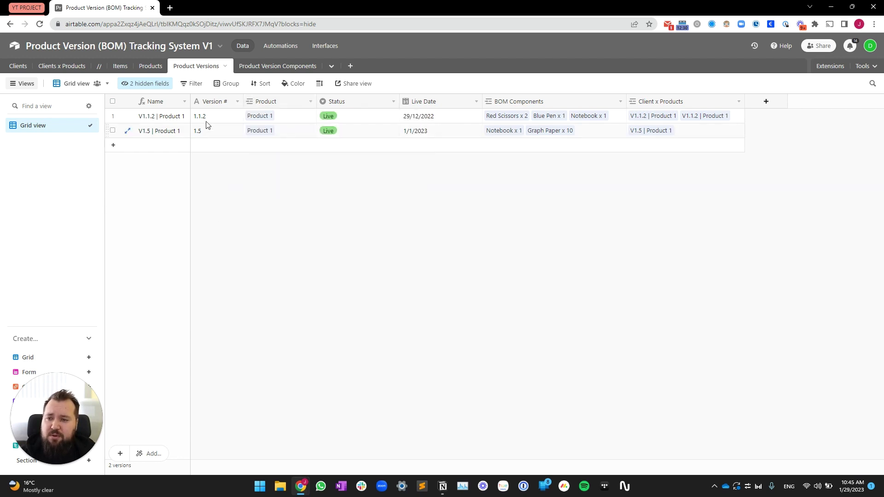
click(162, 86)
Unhide Latest Version and Is Latest?, and confirm Latest Version looks up Product's Latest Version
click(189, 147)
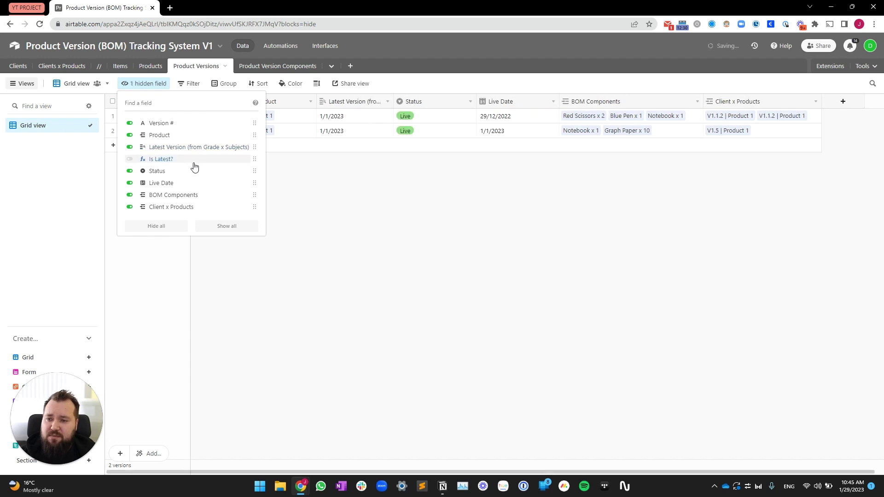
click(194, 159)
click(496, 243)
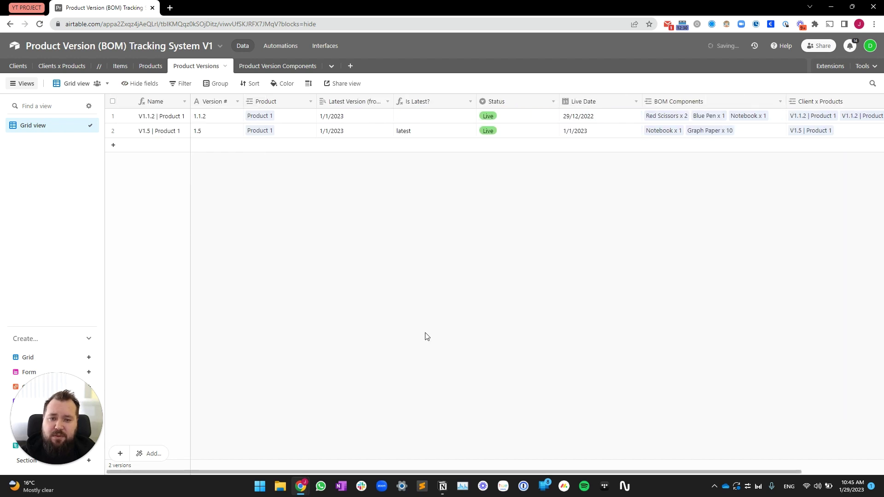
double_click(364, 103)
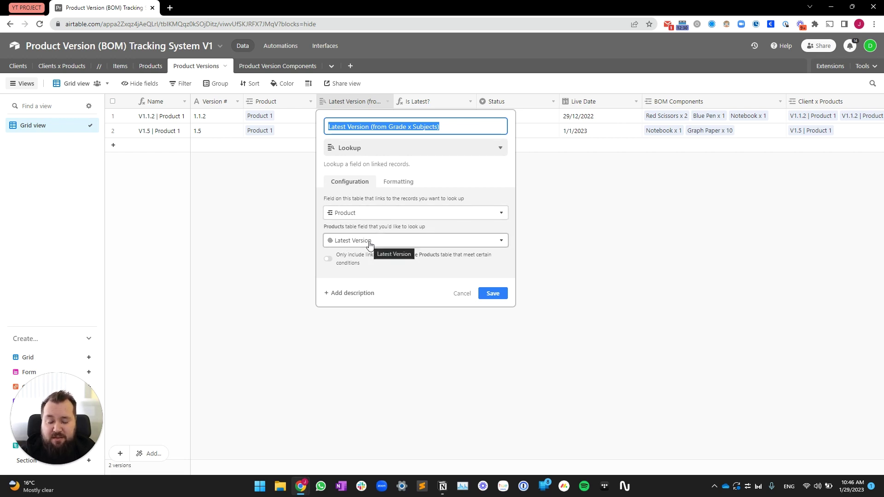
key(Return)
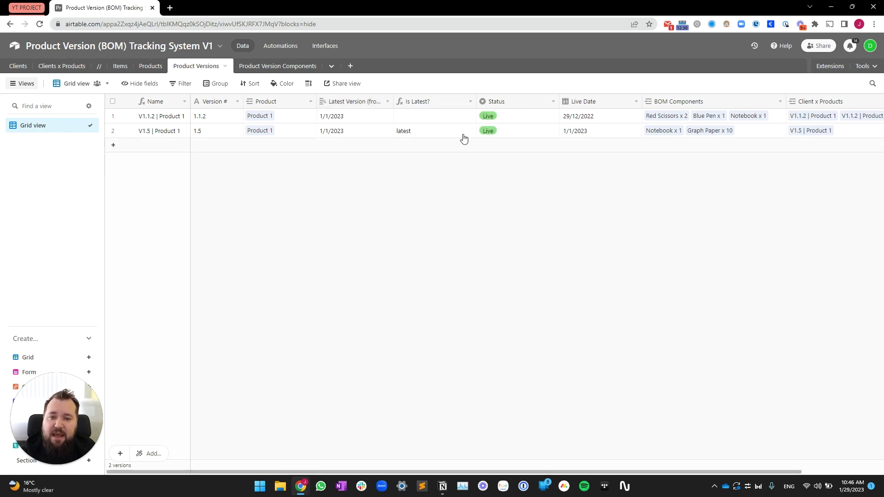
Enlarge the Is Latest? formula editor and split the IF formula onto separate lines
double_click(424, 102)
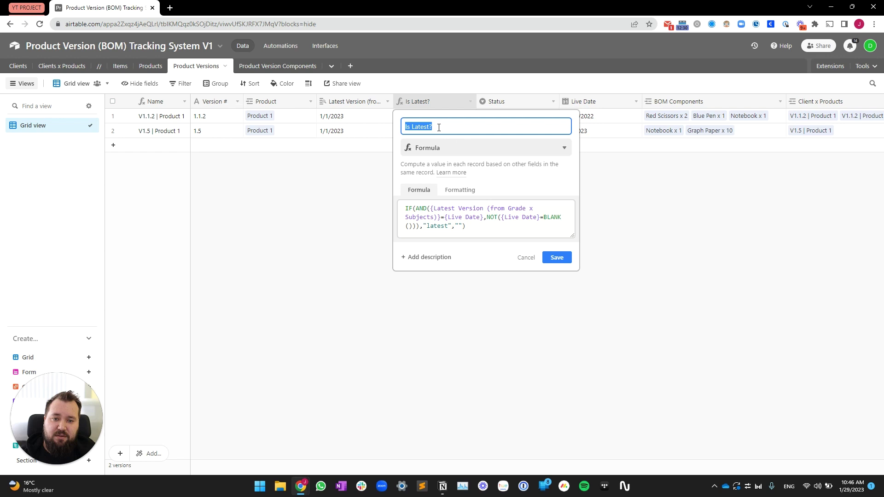
drag(439, 128, 408, 127)
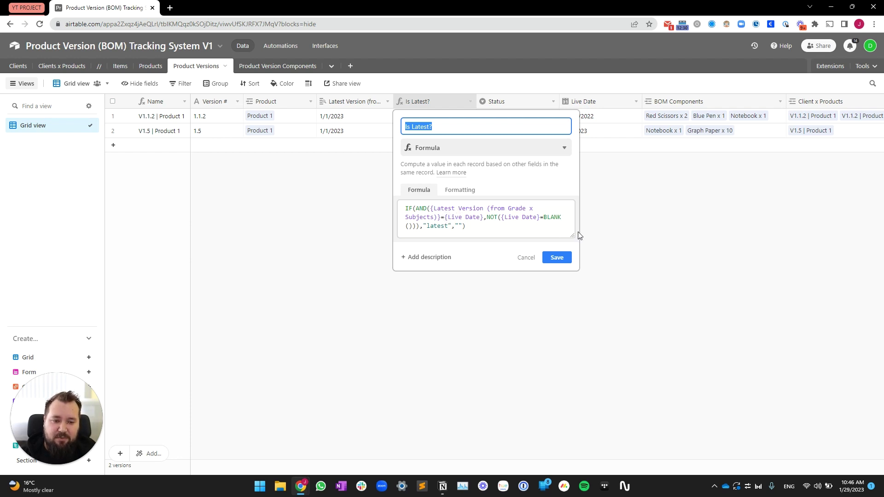
drag(573, 233, 656, 298)
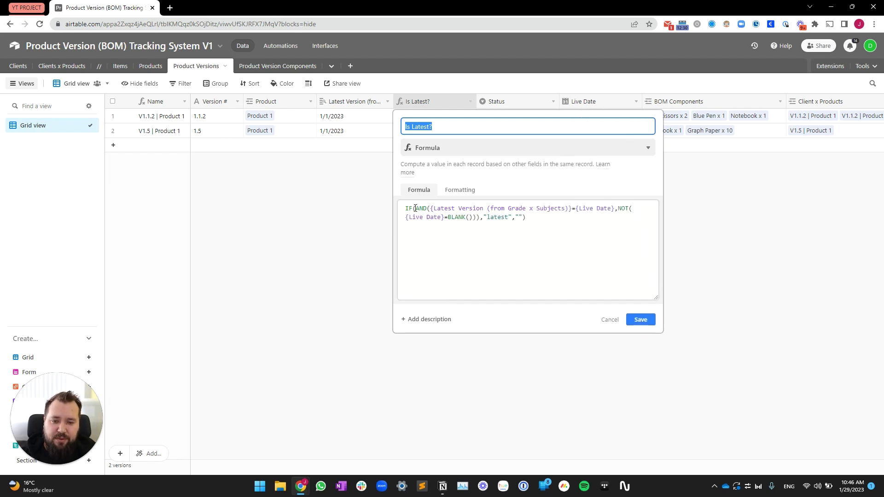
click(415, 208)
key(Return)
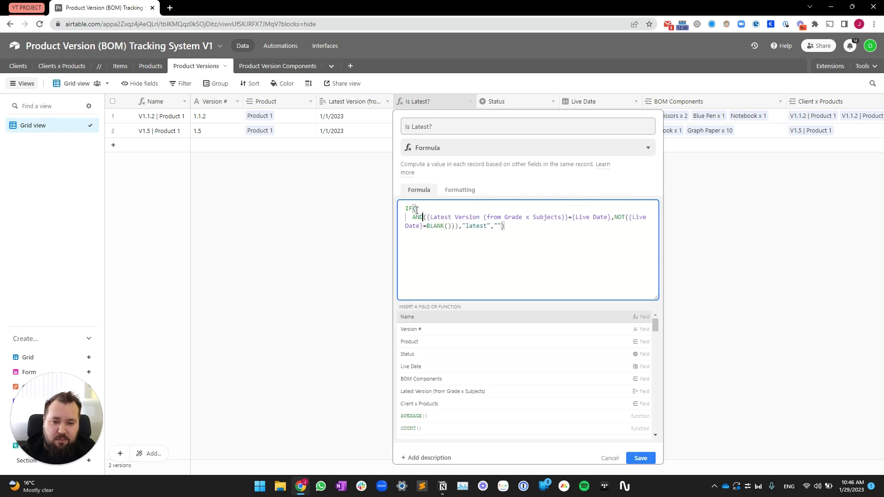
key(Right)
key(Right)
key(Right)
key(Right)
key(Right)
key(Right)
key(Right)
key(Right)
key(Right)
key(Right)
key(Right)
key(Right)
key(Right)
key(Right)
key(Right)
key(Right)
key(Right)
key(Right)
key(Right)
key(Right)
key(Left)
key(Left)
key(Left)
key(Left)
key(Left)
key(Left)
key(Left)
key(Left)
key(Left)
key(Left)
key(Left)
key(Left)
key(Left)
key(Left)
key(Left)
key(Return)
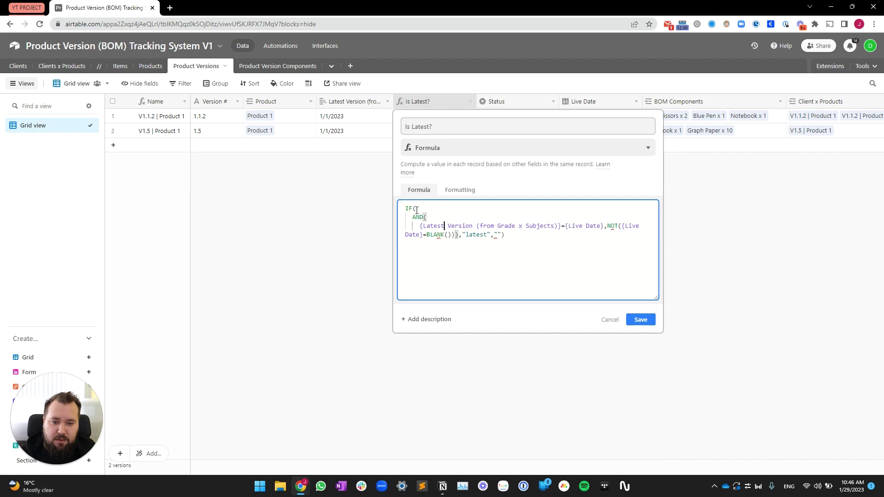
key(Right)
key(Right)
key(Right)
key(Right)
key(Right)
key(Right)
key(Right)
key(Right)
key(Right)
key(Right)
key(Right)
key(Right)
key(Right)
key(Right)
key(Right)
key(Right)
key(Right)
key(Right)
key(Right)
key(Right)
key(Right)
key(Right)
key(Right)
key(Right)
key(Right)
key(Right)
key(Right)
key(Right)
key(Right)
key(Right)
key(Right)
key(Right)
key(Right)
key(Right)
key(Right)
key(Right)
key(Right)
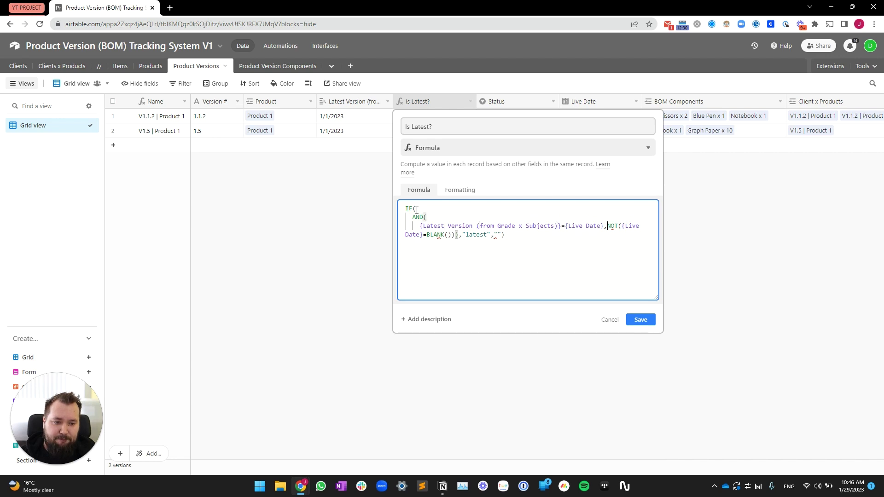
key(Return)
key(Right)
key(Right)
key(Right)
key(Right)
key(Right)
key(Right)
key(Right)
key(Right)
key(Right)
key(Right)
key(Right)
key(Right)
key(Right)
key(Right)
key(Right)
key(Right)
key(Right)
key(Right)
key(Right)
key(Right)
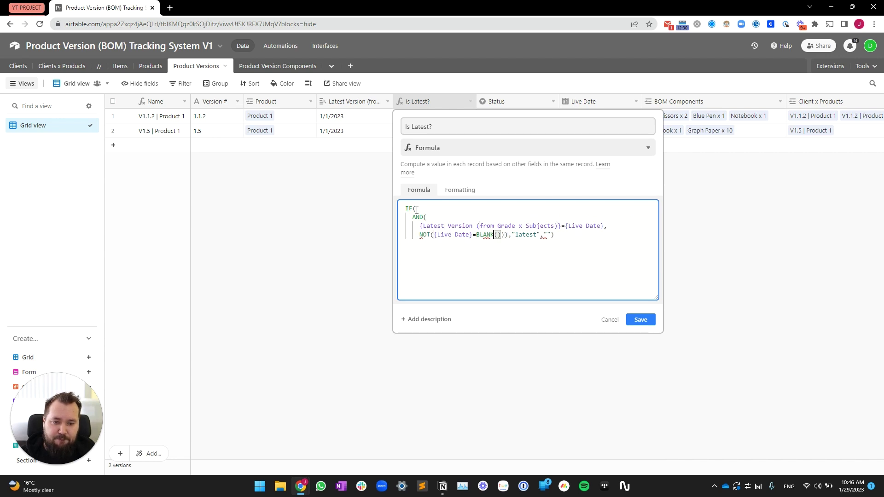
key(Right)
key(Right)
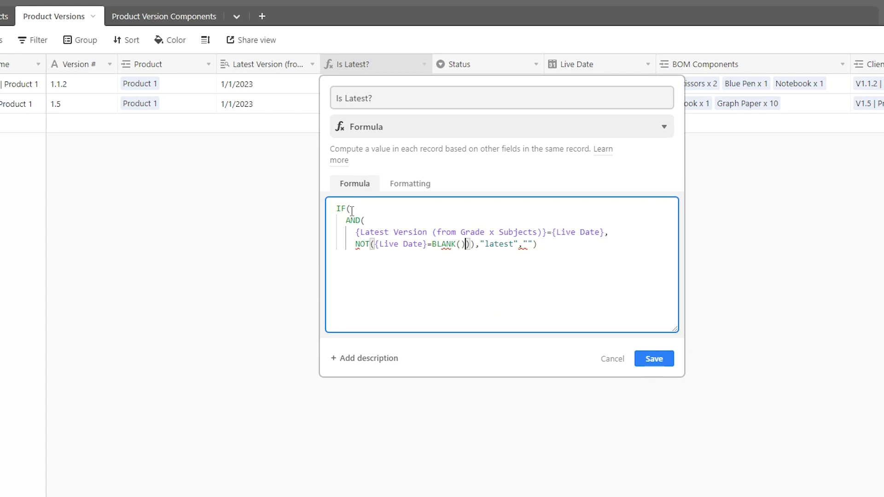
key(Return)
key(BackSpace)
key(Right)
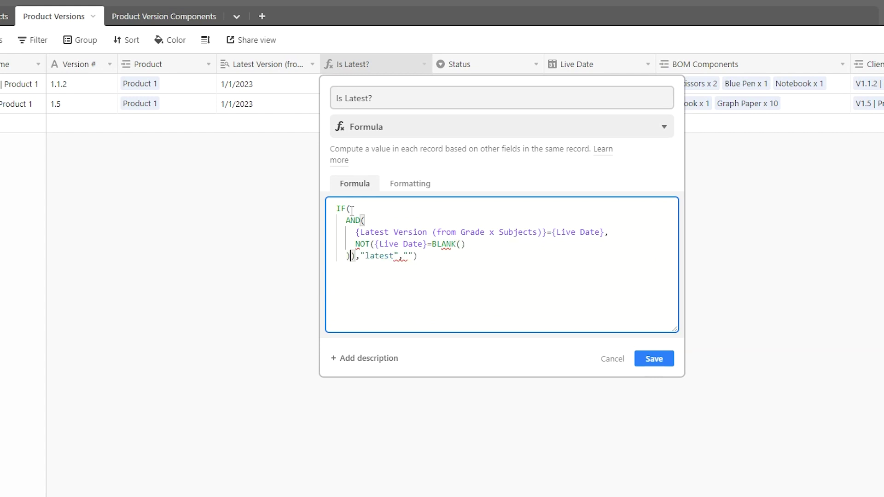
key(Left)
key(BackSpace)
key(BackSpace)
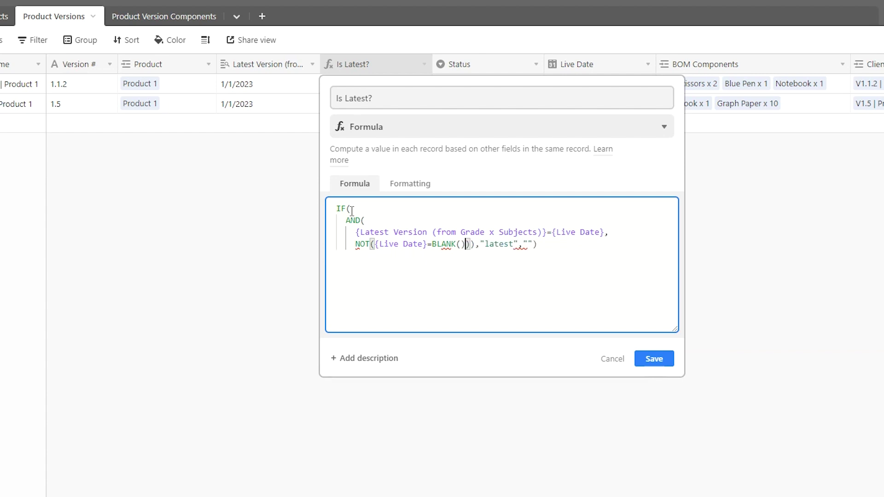
key(Right)
key(Right)
key(Right)
key(Right)
key(Left)
key(Return)
key(Right)
key(Right)
key(Right)
key(Return)
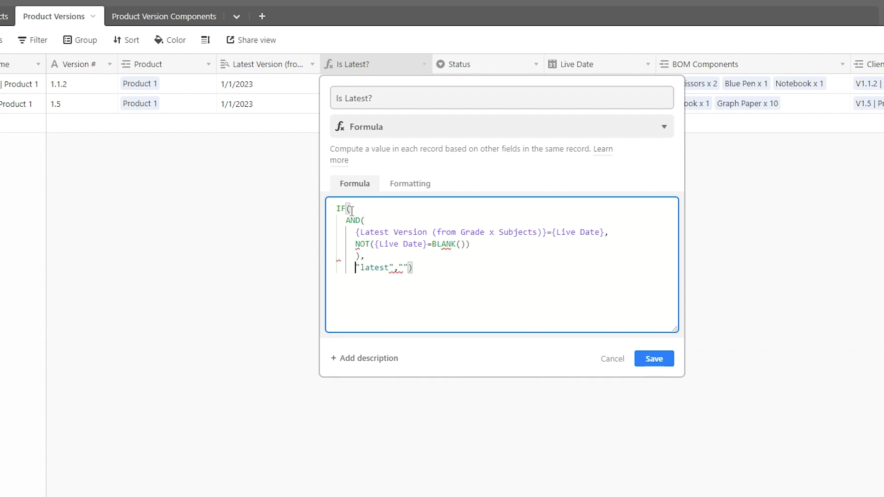
key(End)
key(Return)
key(Return)
key(BackSpace)
key(BackSpace)
Line up the AND condition's closing bracket and review the Latest Version reference
click(381, 244)
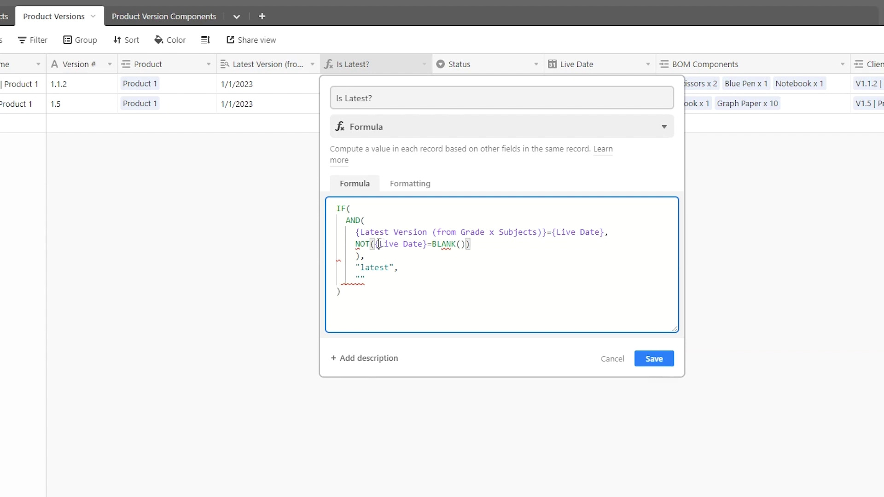
click(345, 221)
drag(351, 226, 356, 244)
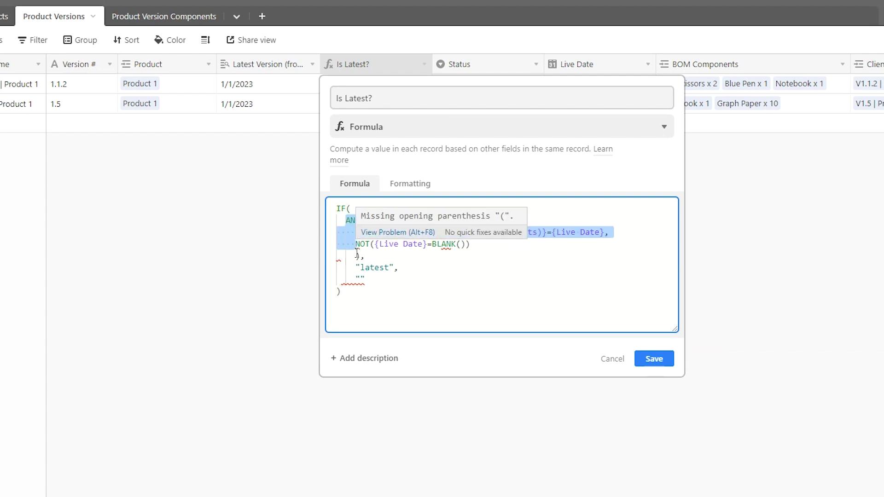
click(357, 255)
key(BackSpace)
key(BackSpace)
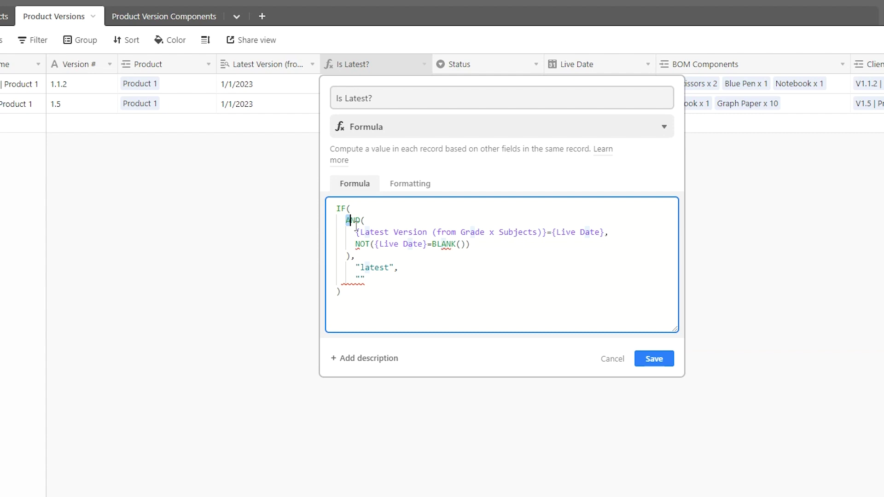
drag(347, 221, 348, 255)
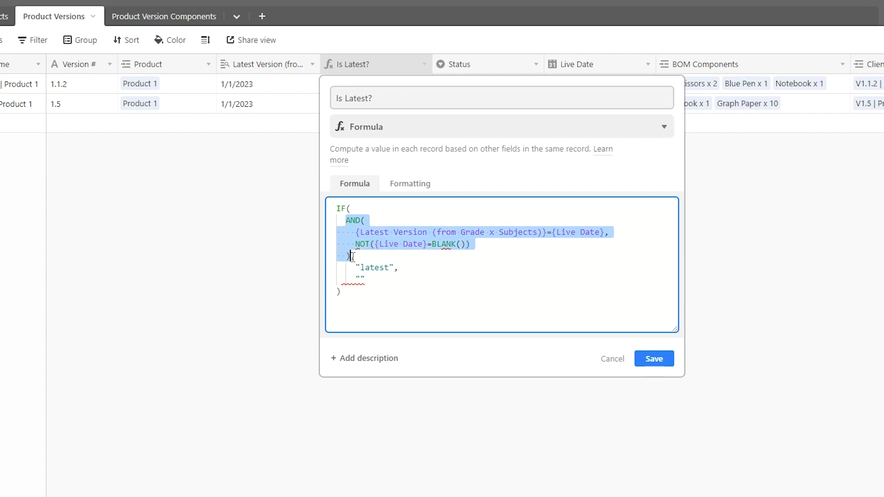
click(389, 244)
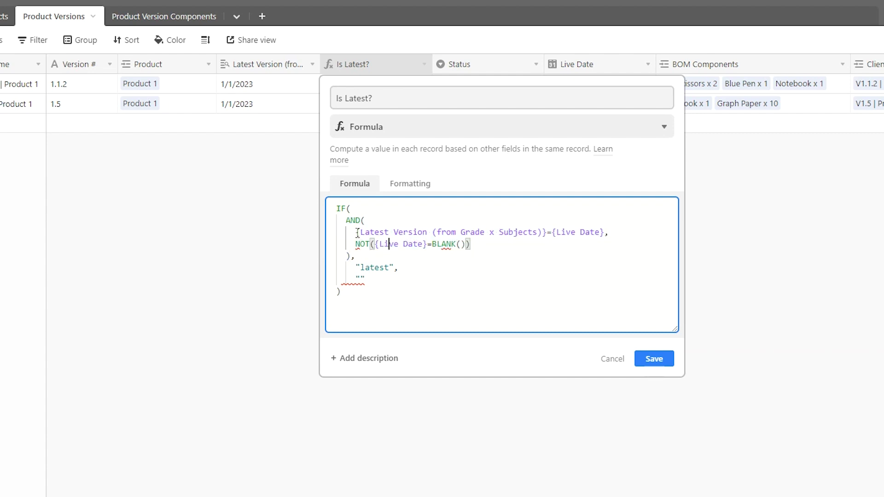
drag(357, 232, 546, 232)
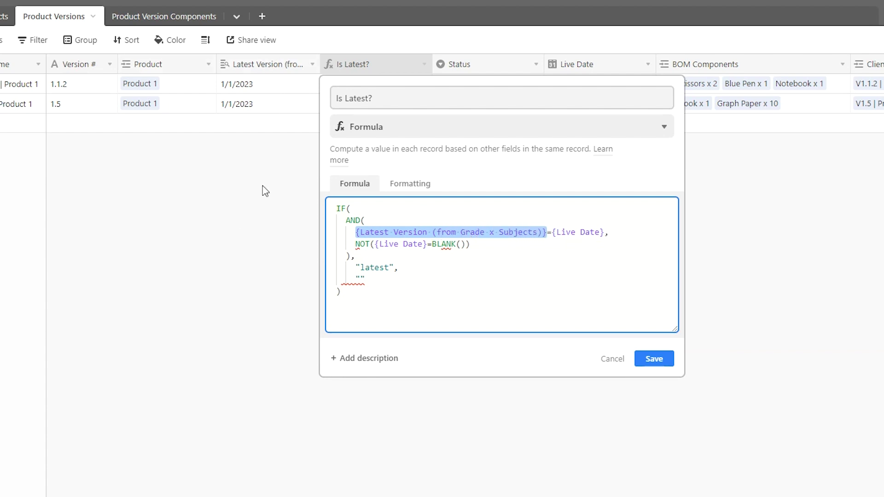
Add the missing closing brace after {Latest Version}, review the conditions, and save the formula
click(276, 88)
click(477, 297)
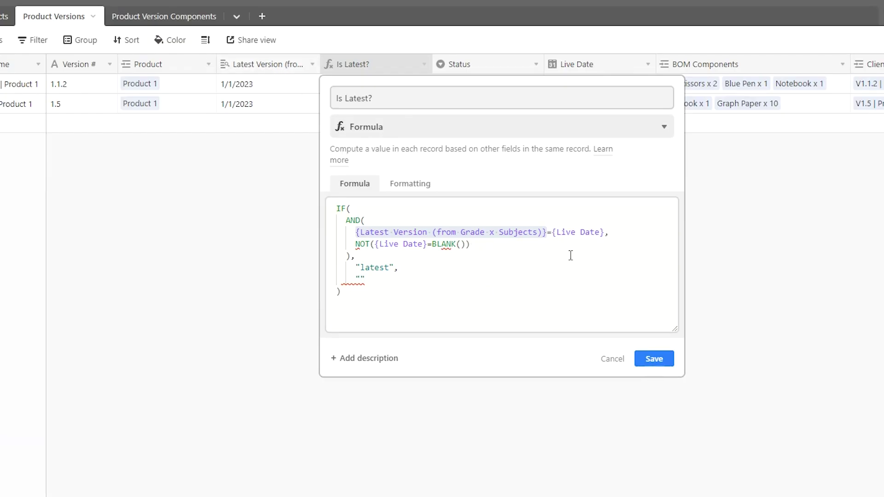
click(543, 232)
text(})
key(Right)
key(Right)
key(Right)
key(Right)
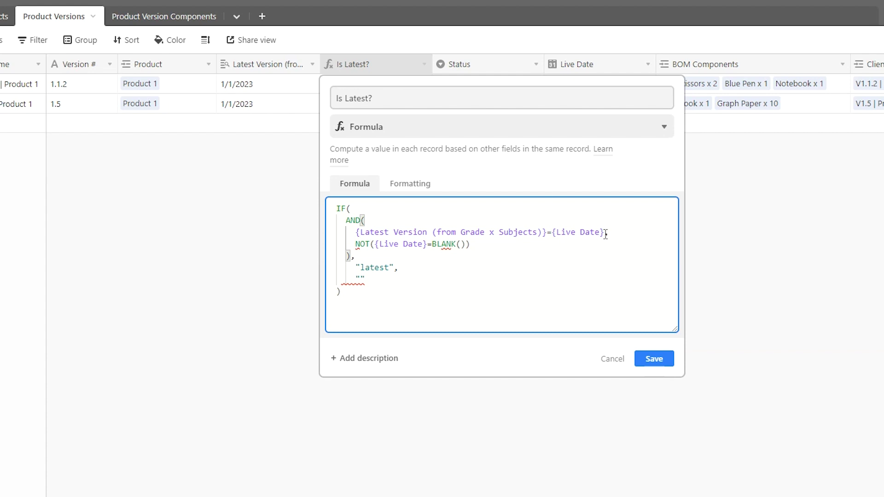
drag(534, 229, 357, 235)
drag(551, 233, 602, 238)
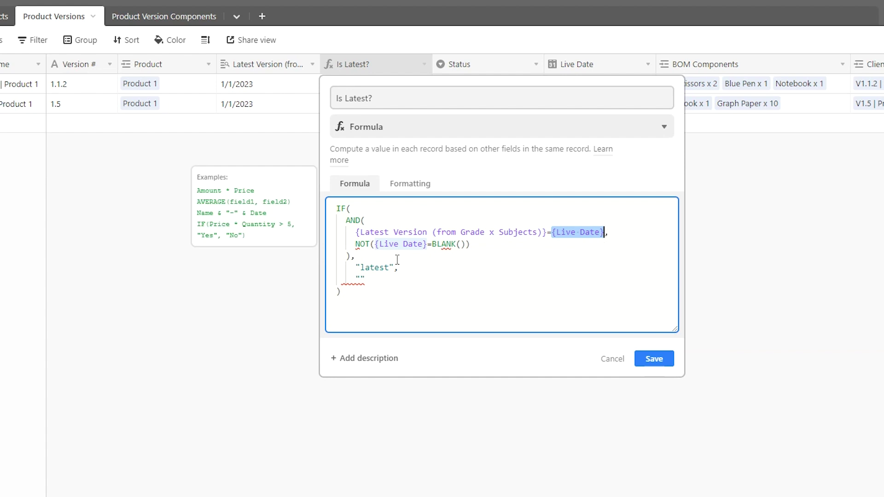
drag(355, 244, 465, 245)
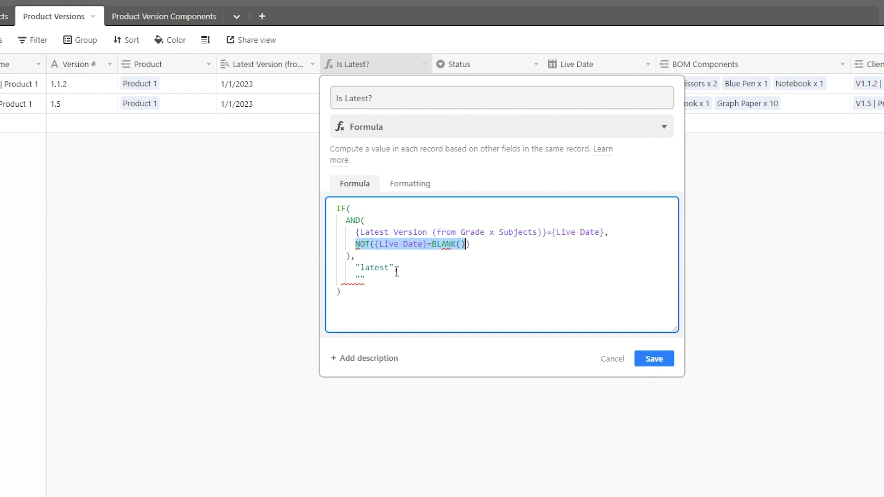
drag(393, 269, 355, 279)
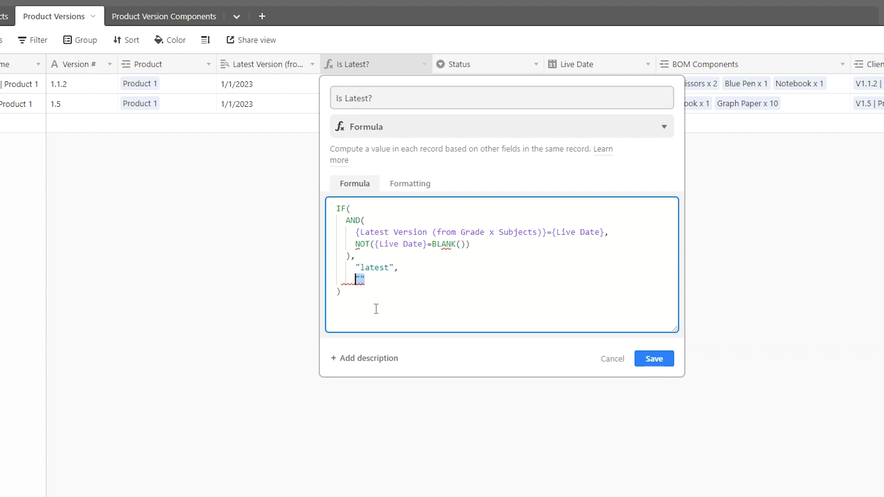
click(653, 358)
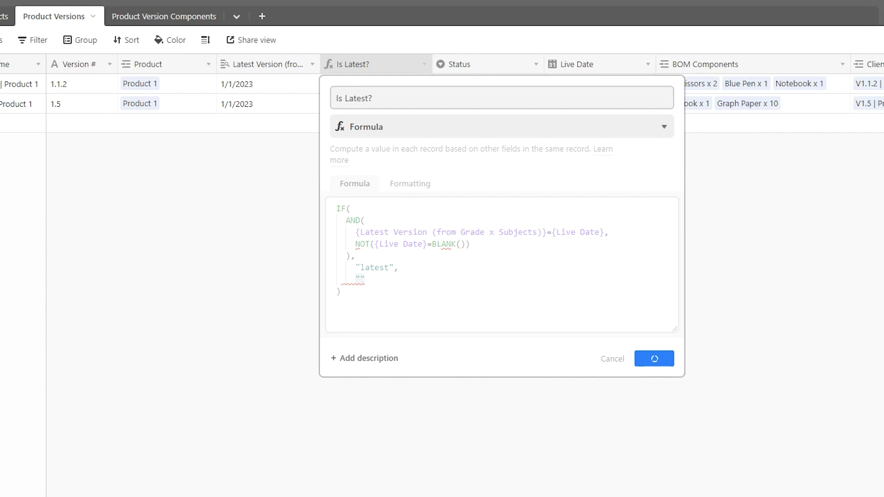
Confirm saving the corrected Is Latest? formula
click(416, 360)
click(272, 87)
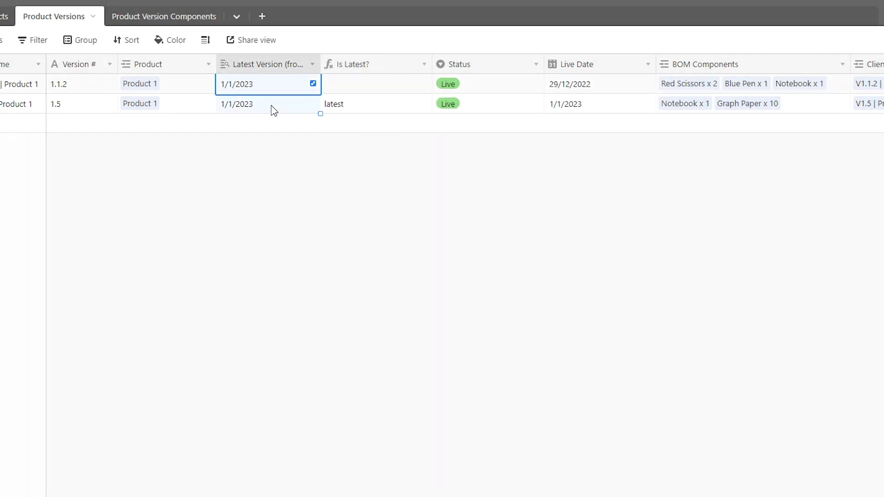
click(311, 224)
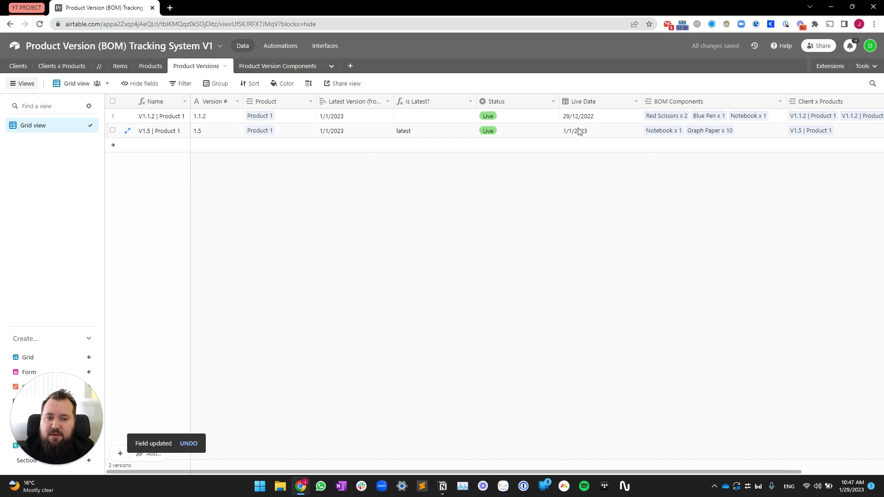
Check V1.5's Live Date, Latest Version and Is Latest? values, then open the Status field settings
click(579, 132)
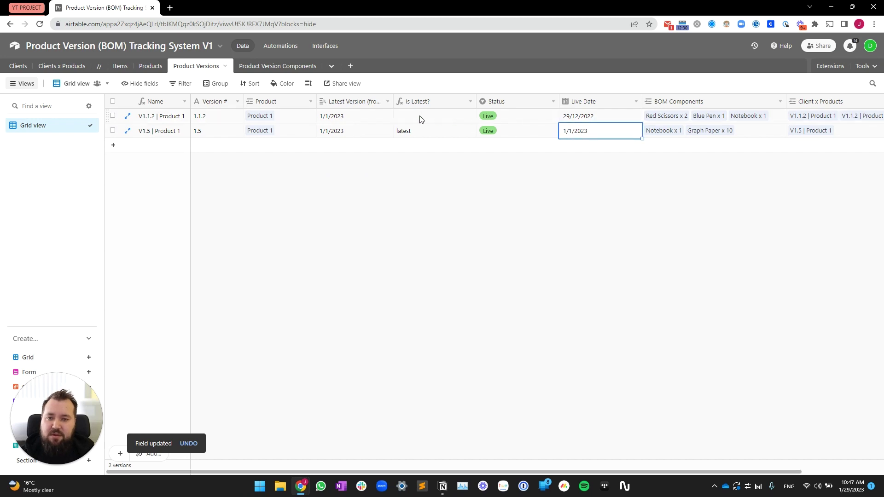
click(354, 135)
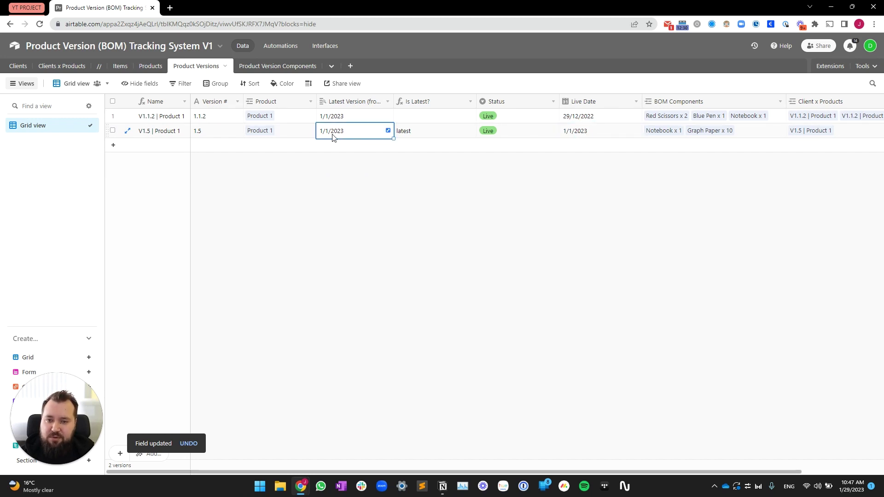
click(293, 133)
click(347, 134)
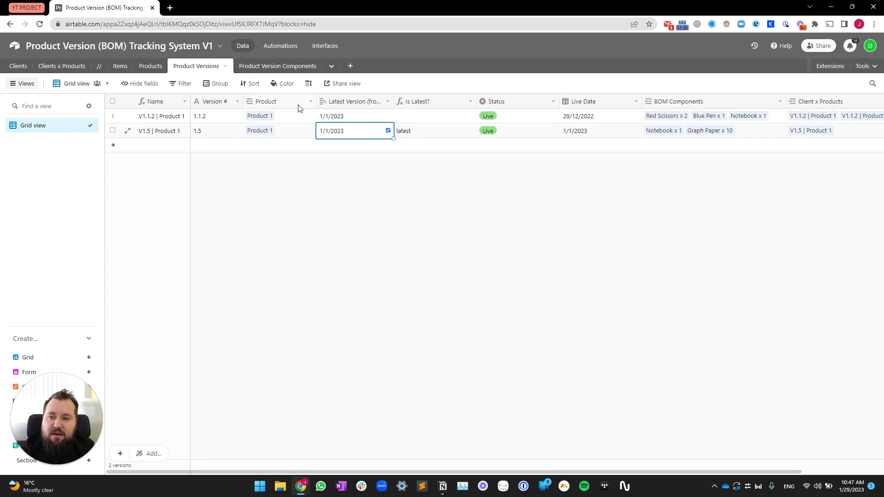
click(307, 133)
click(335, 132)
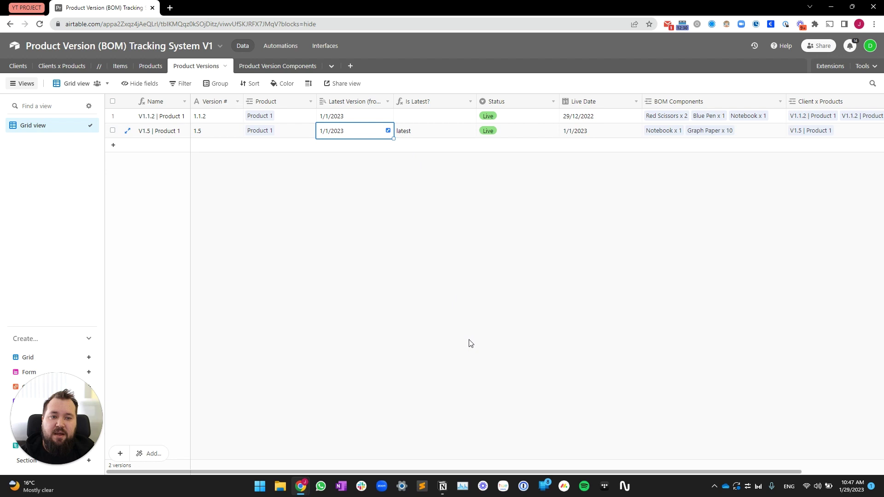
click(409, 135)
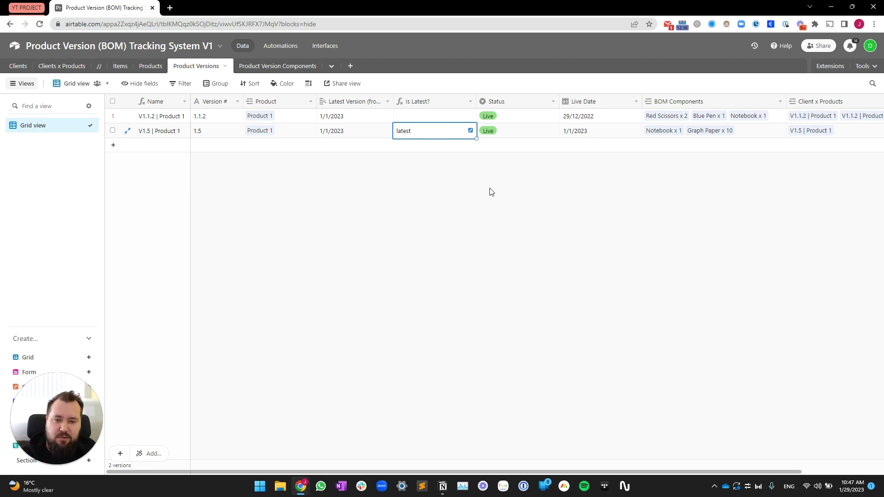
click(523, 135)
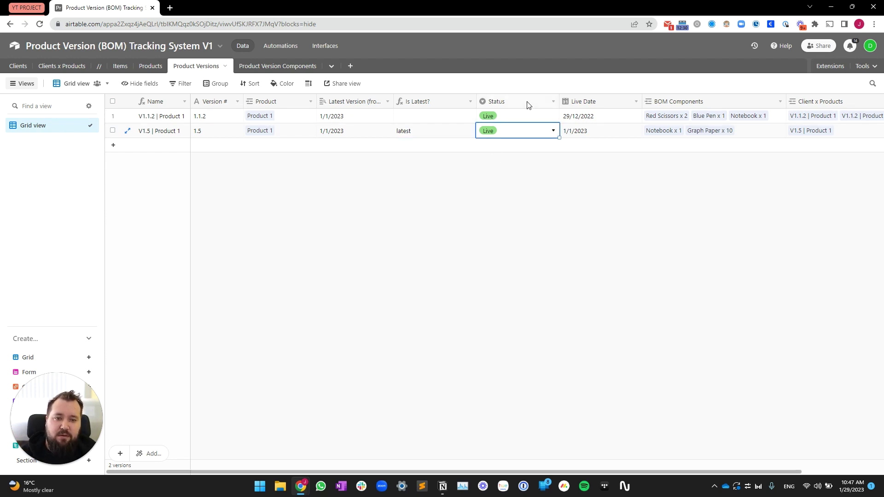
double_click(528, 105)
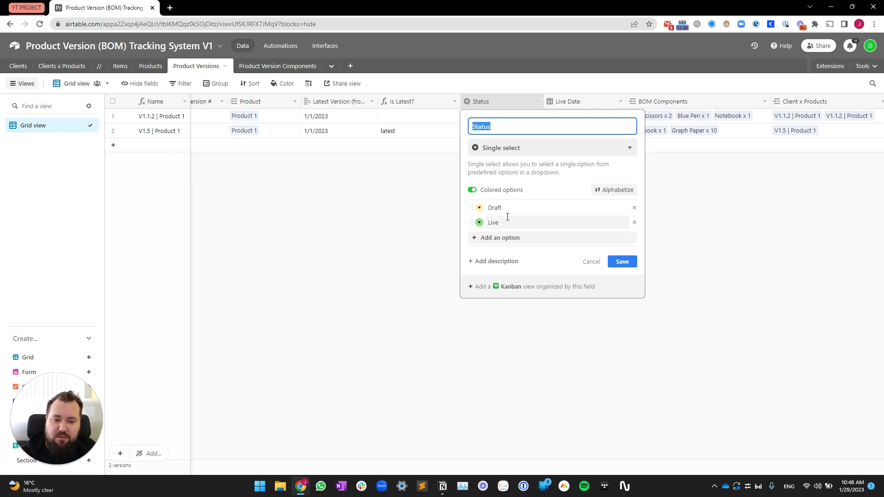
Close the Status settings and inspect the BOM Components field and V1.5's component links
click(407, 233)
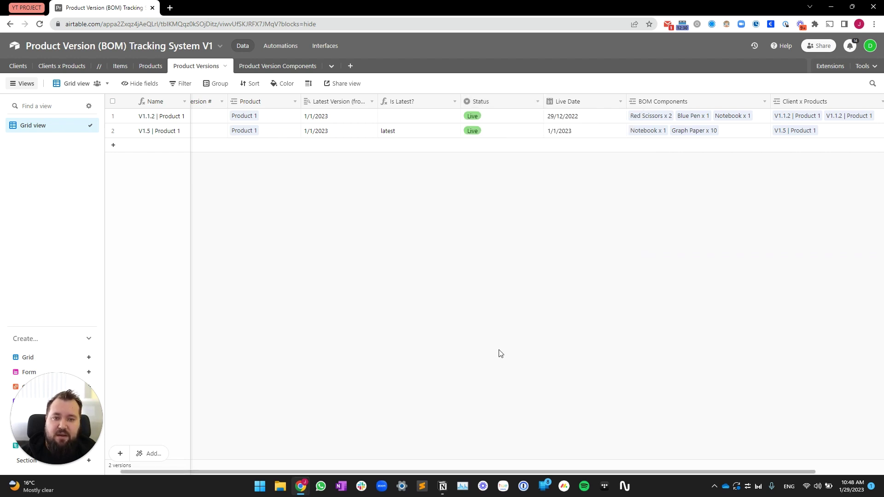
scroll(500, 352, right, 3)
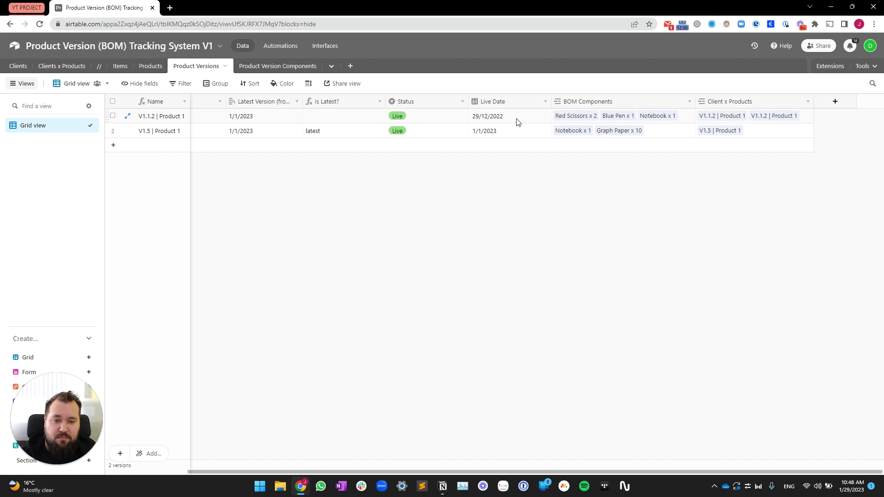
click(507, 134)
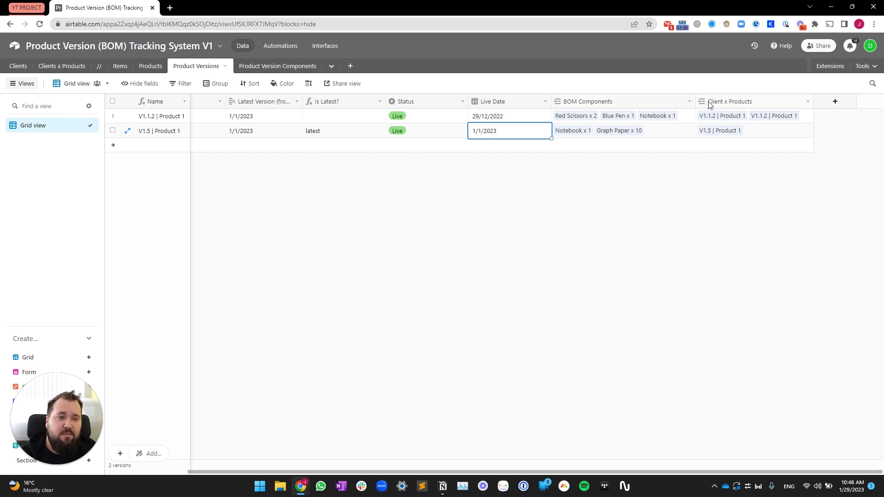
double_click(590, 104)
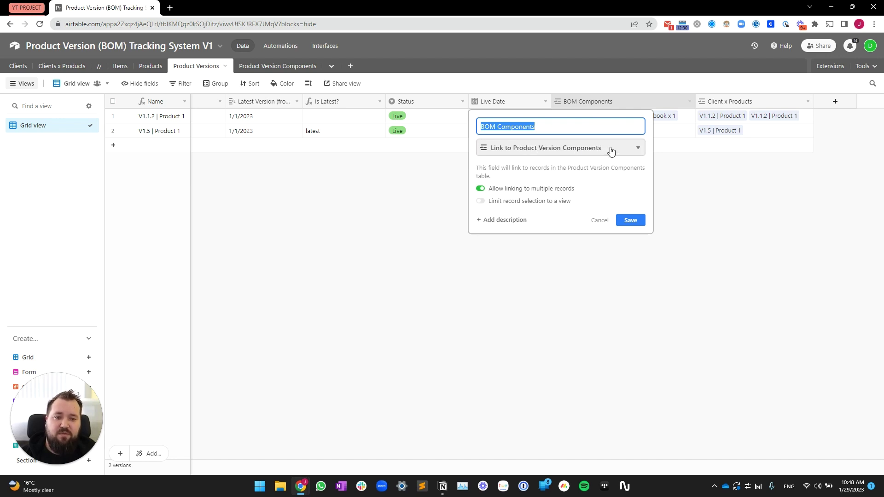
click(495, 127)
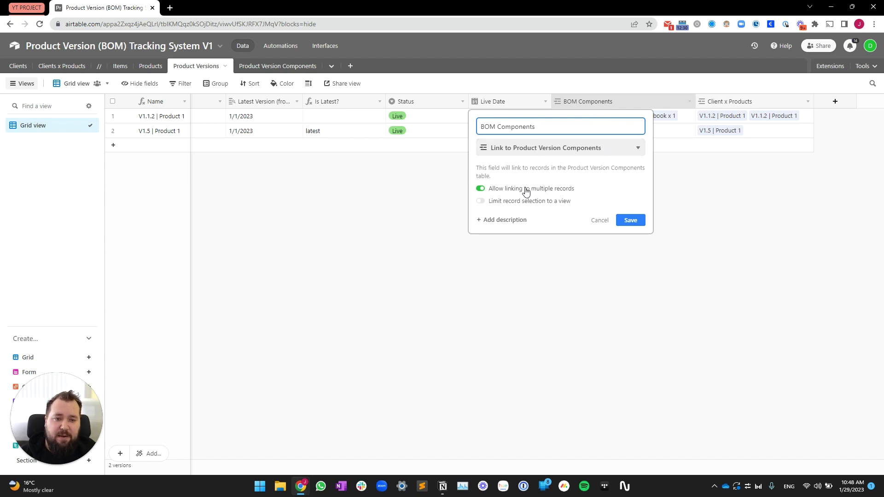
click(421, 190)
click(661, 137)
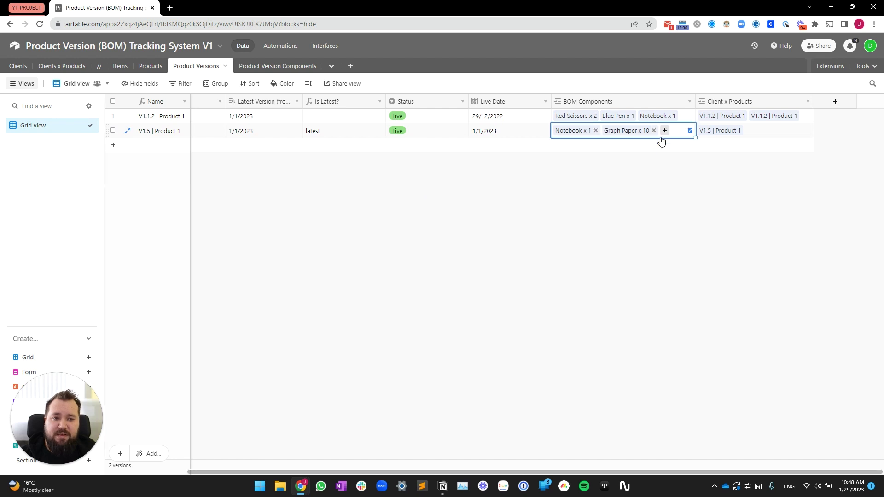
Inspect the Client x Products field settings, then check client links in the Clients x Products table
scroll(438, 210, left, 2)
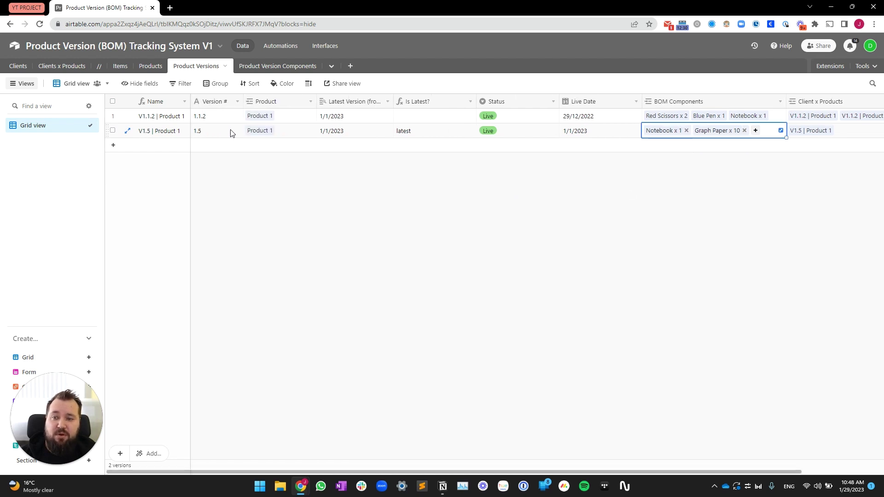
scroll(660, 142, right, 2)
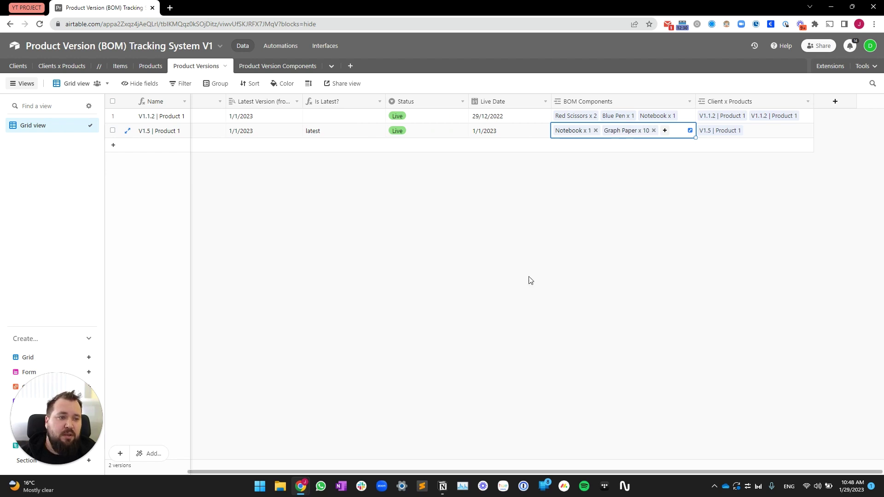
double_click(746, 104)
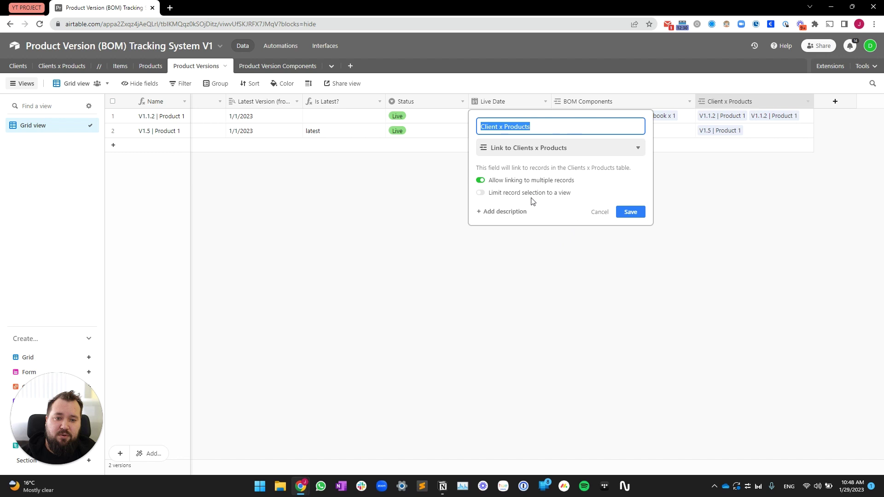
click(422, 203)
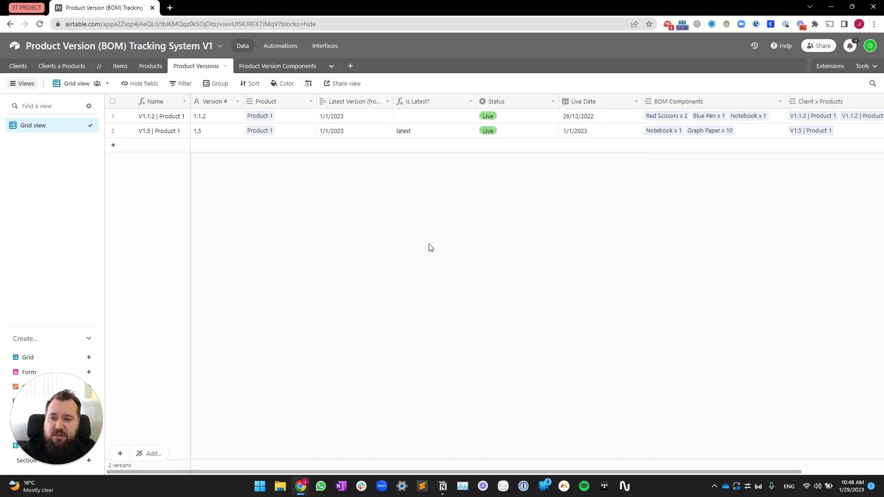
click(177, 133)
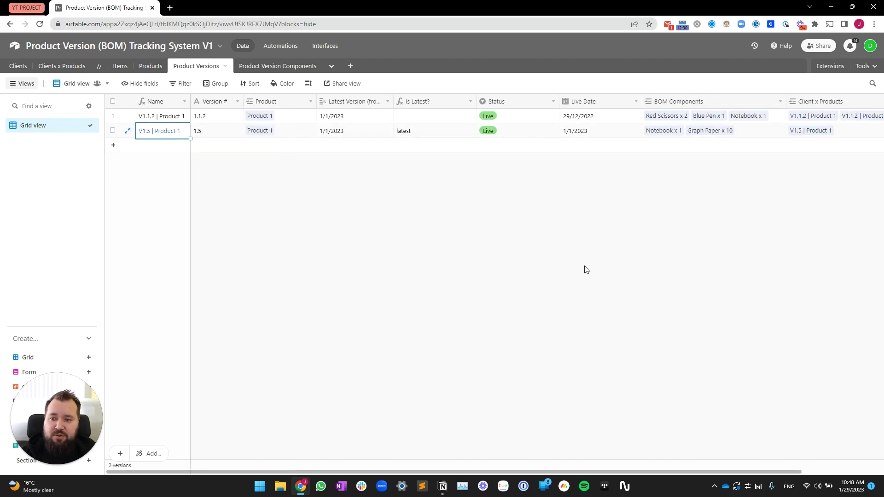
scroll(573, 278, right, 2)
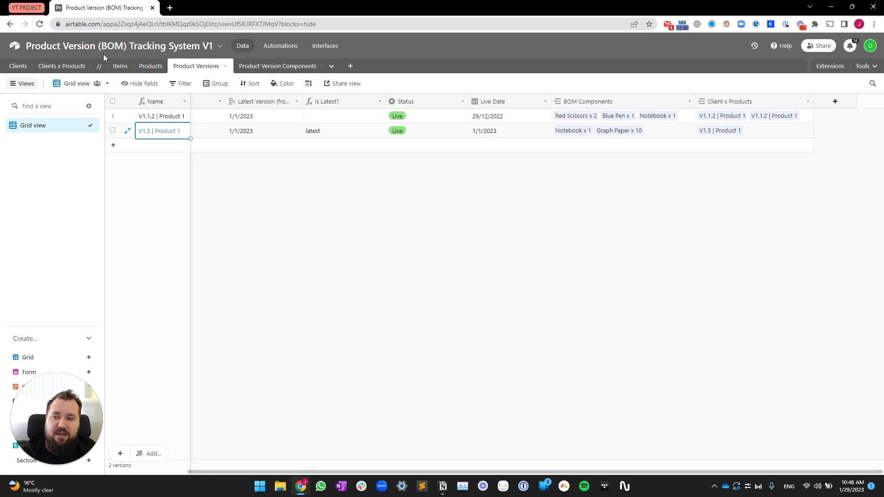
click(64, 66)
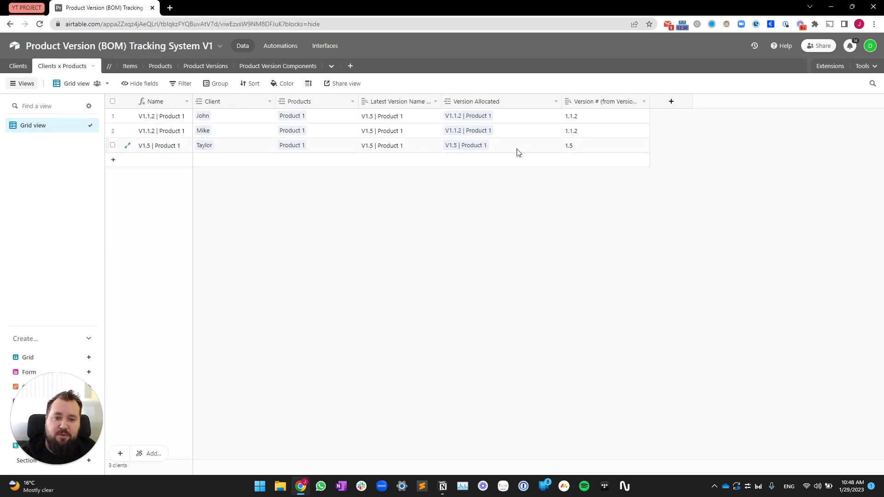
click(326, 146)
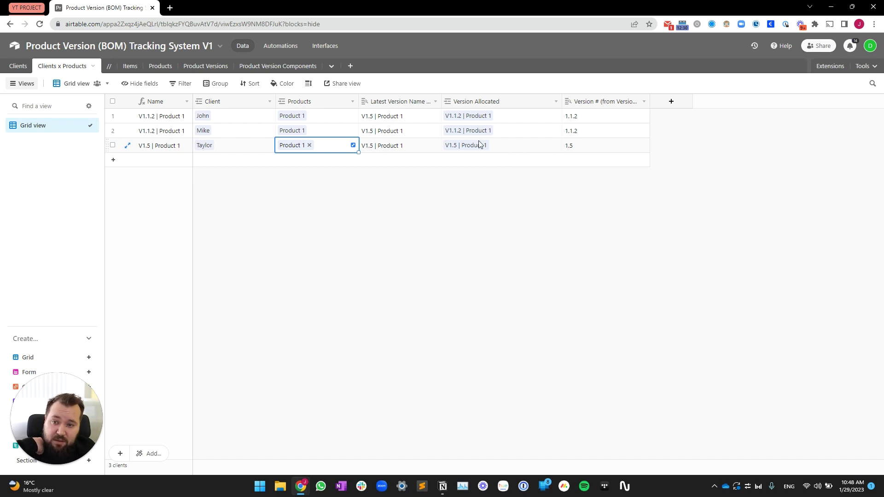
In Product Version Components, widen the Name column and review its CONCATENATE formula with the Item reference
click(241, 67)
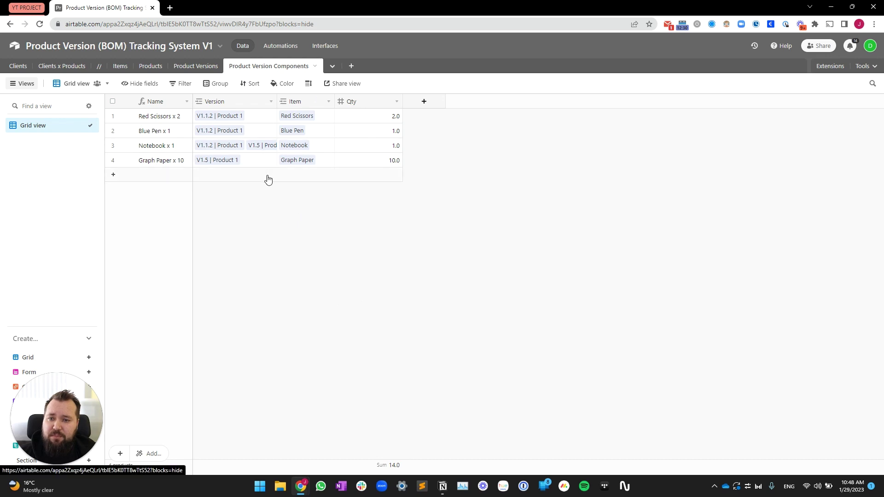
drag(193, 105, 201, 105)
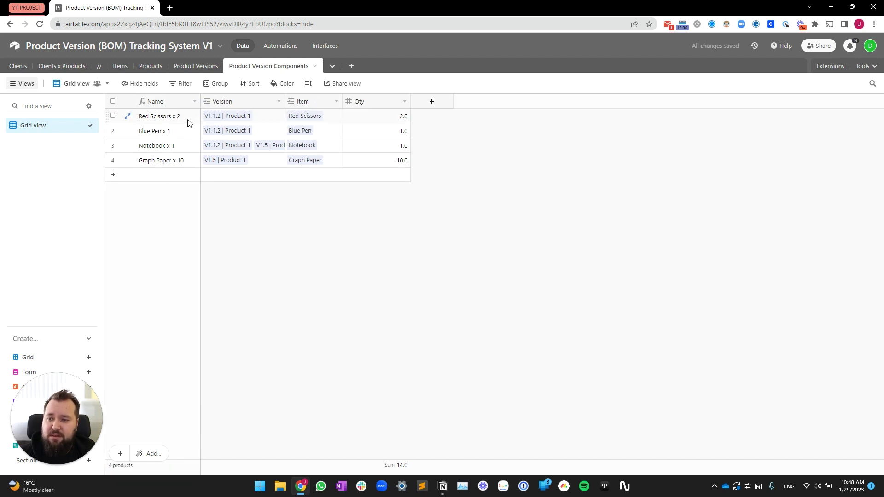
double_click(179, 102)
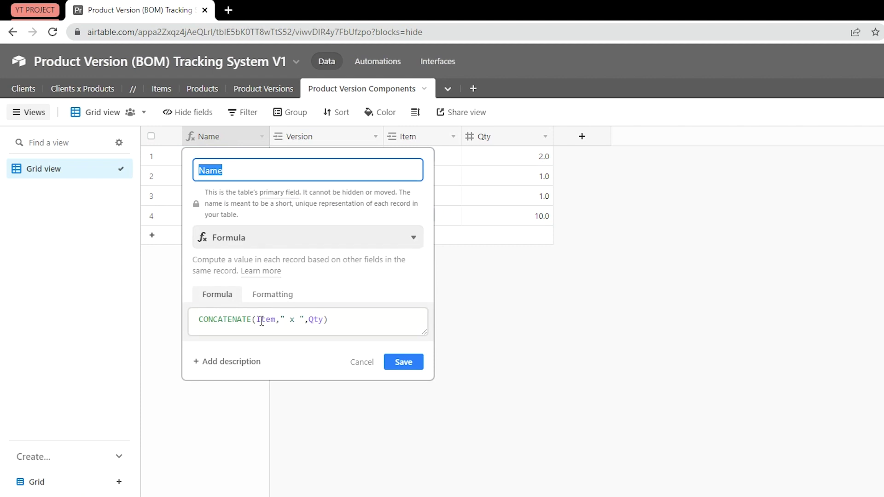
click(261, 321)
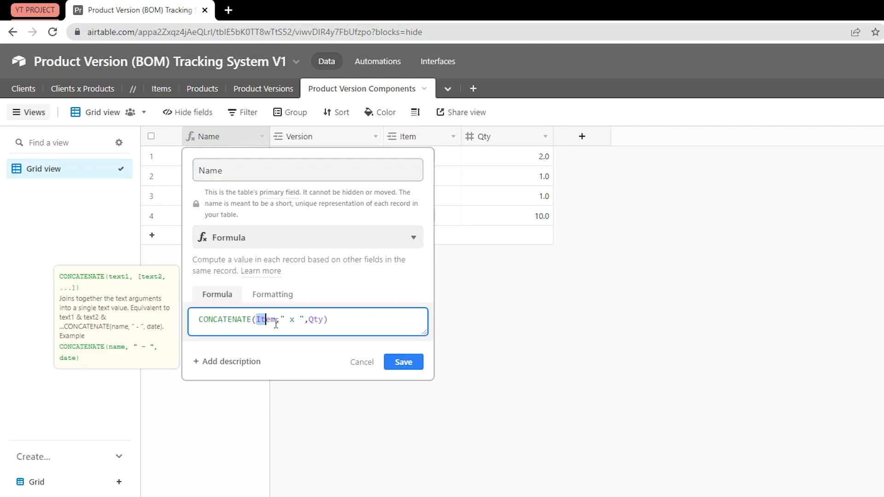
click(284, 319)
click(584, 340)
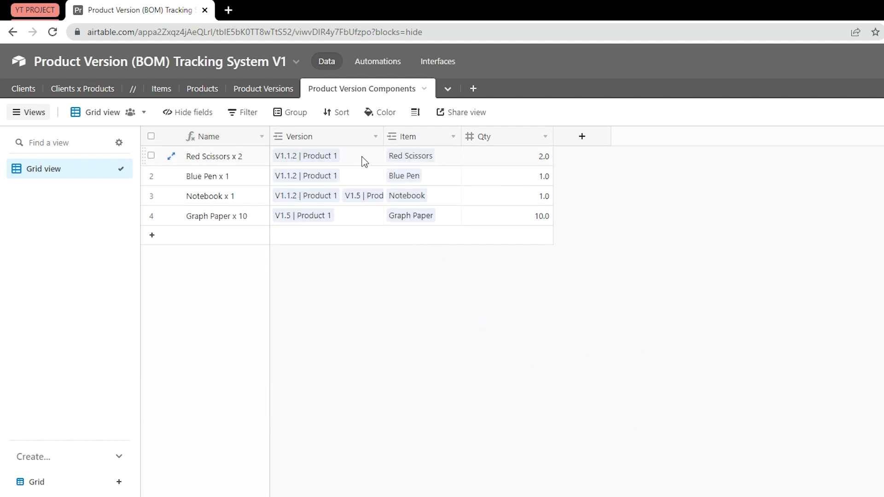
Verify the Version and Item link settings and the Qty values, then go to Clients x Products
drag(364, 162, 366, 223)
double_click(332, 144)
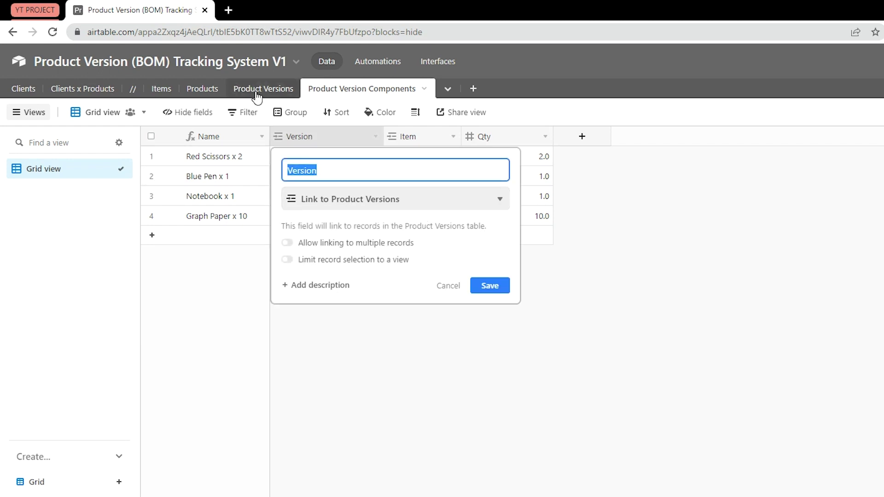
click(490, 286)
double_click(424, 144)
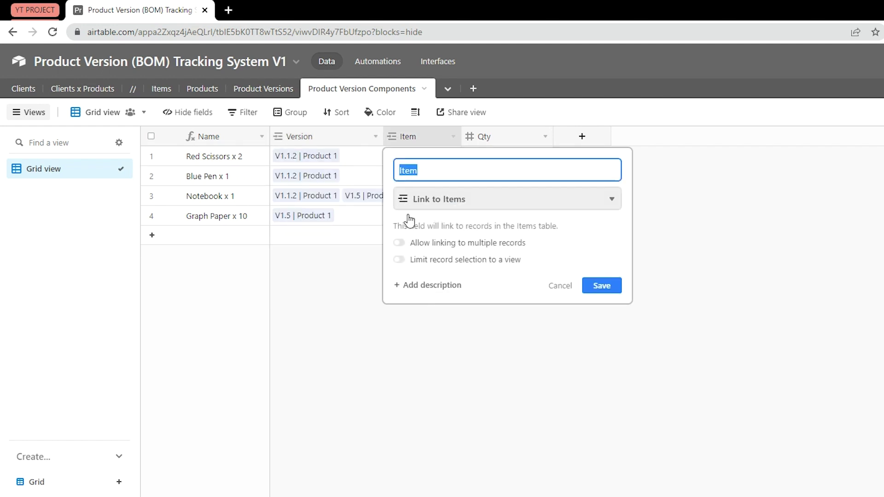
click(350, 315)
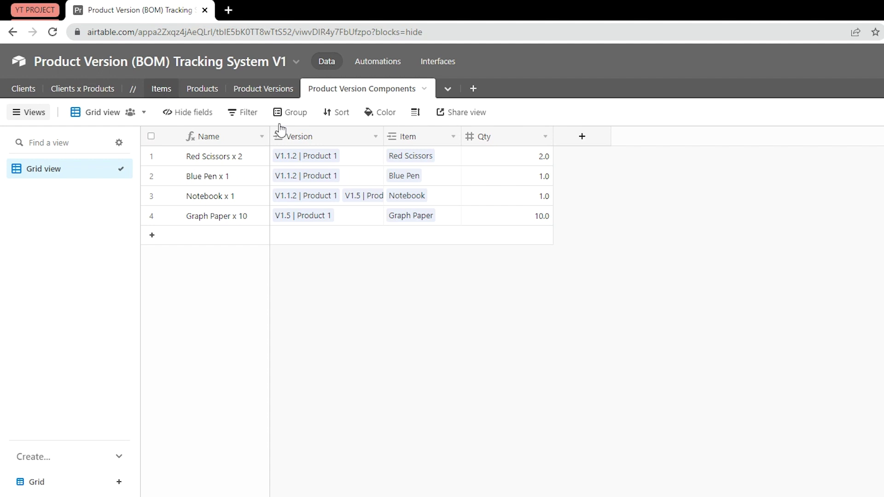
drag(532, 158, 542, 218)
click(600, 262)
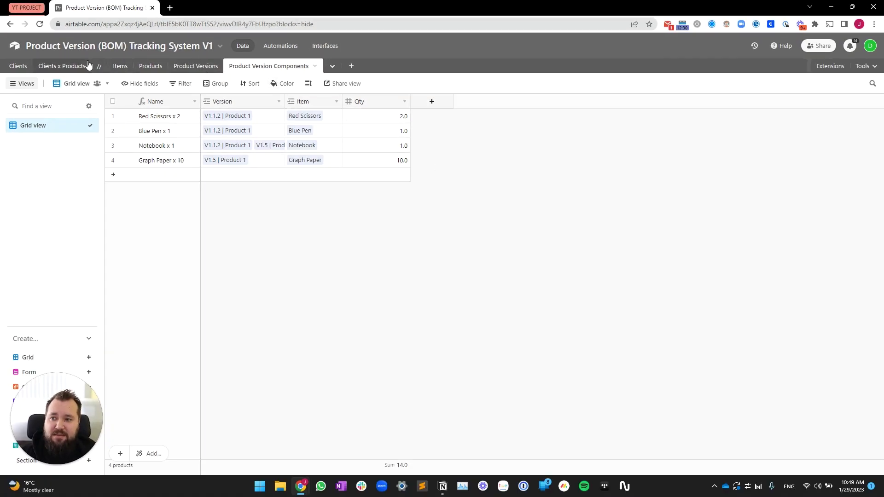
click(68, 64)
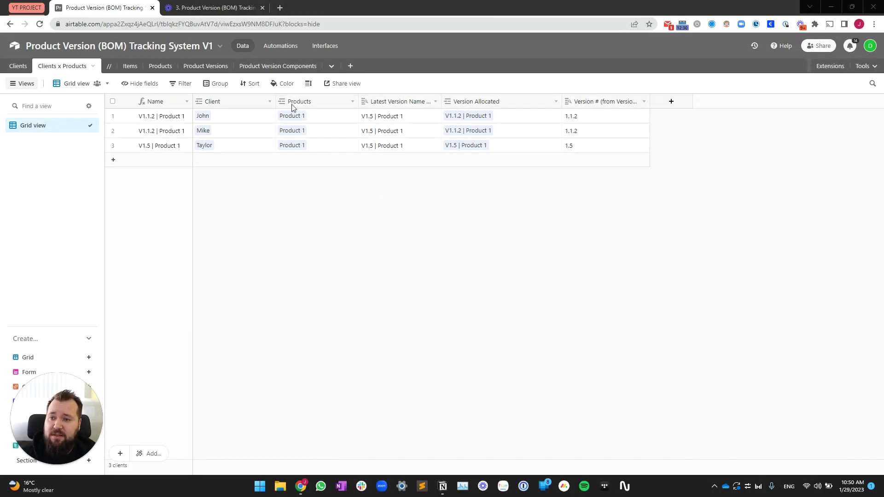
Clear the third client's Products and Version Allocated links
click(282, 47)
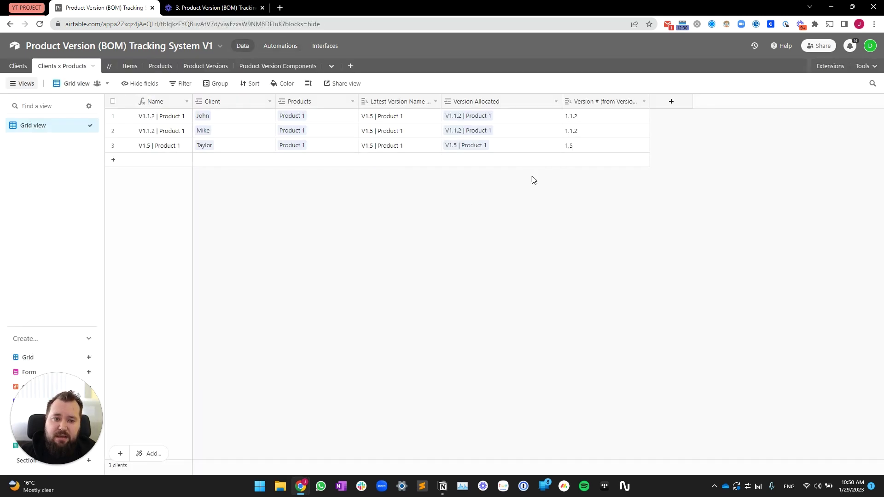
click(516, 146)
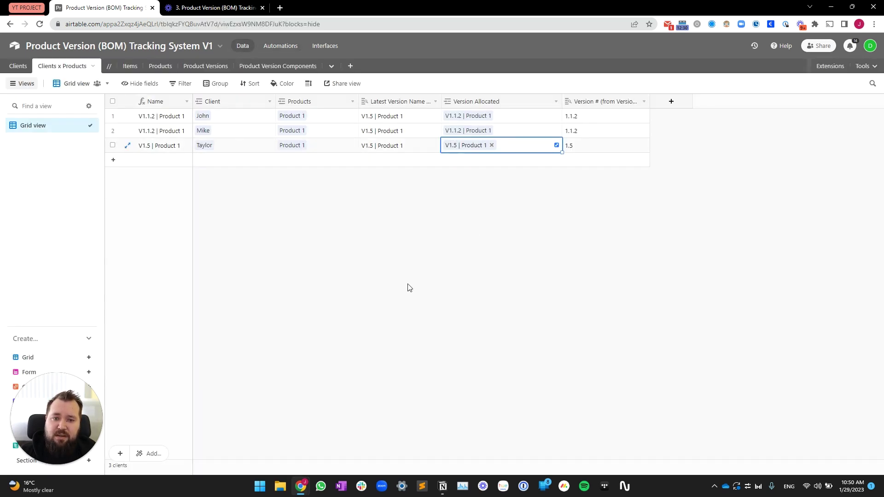
click(330, 149)
shift+click(479, 145)
key(Delete)
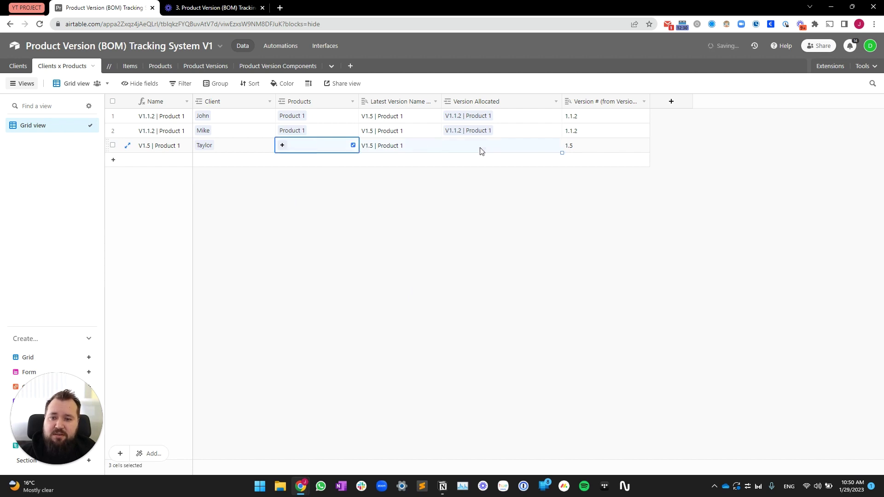
key(Left)
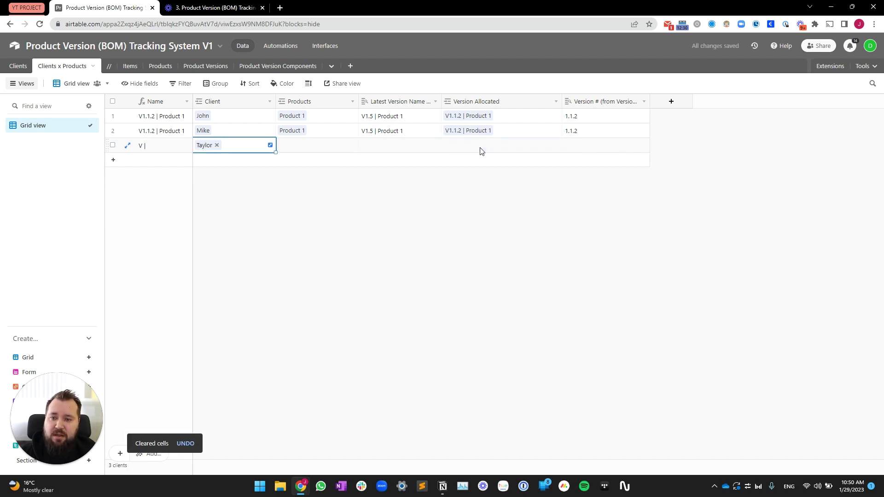
key(Right)
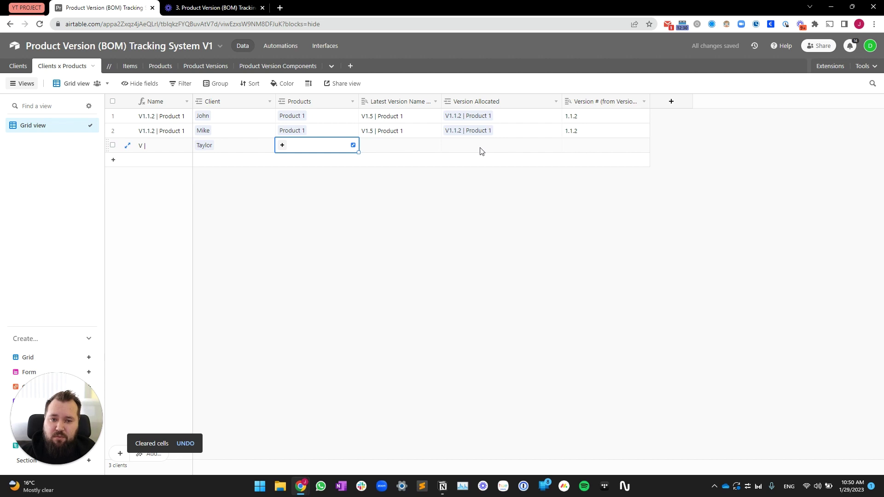
click(480, 151)
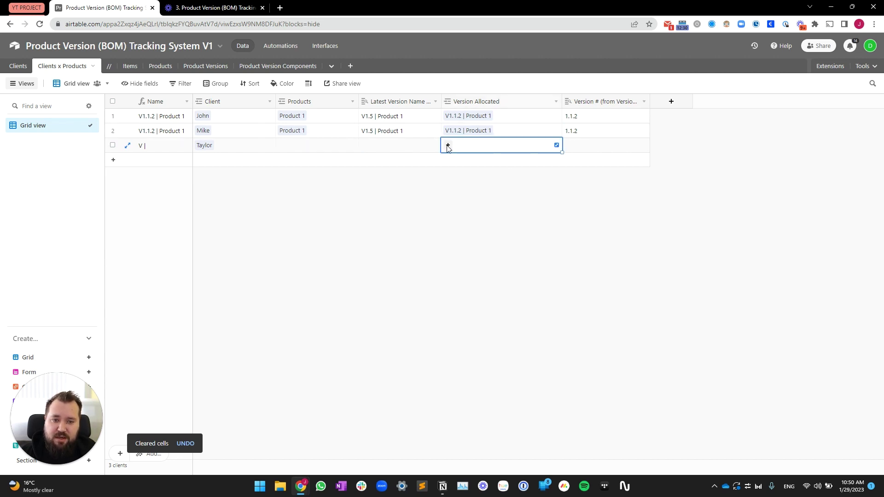
key(Left)
key(Left)
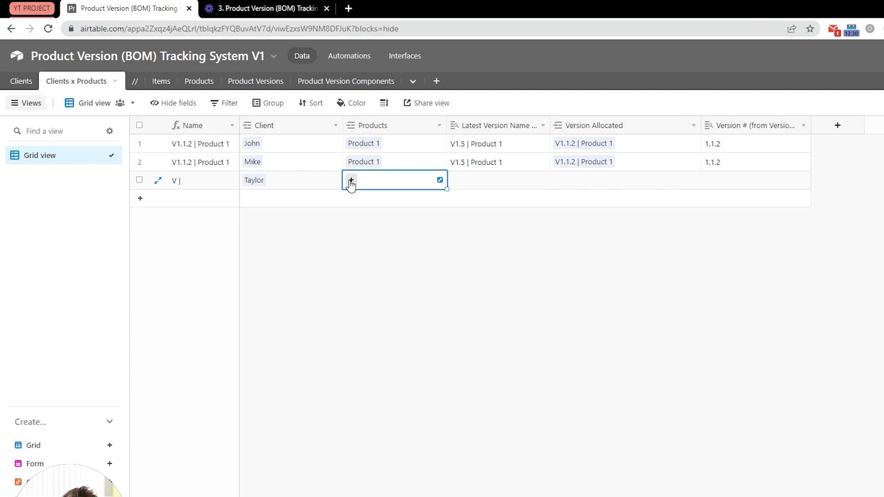
Relink the third client to Product 1, narrow the Products column, and verify V1.5 | Product 1 is allocated
click(351, 181)
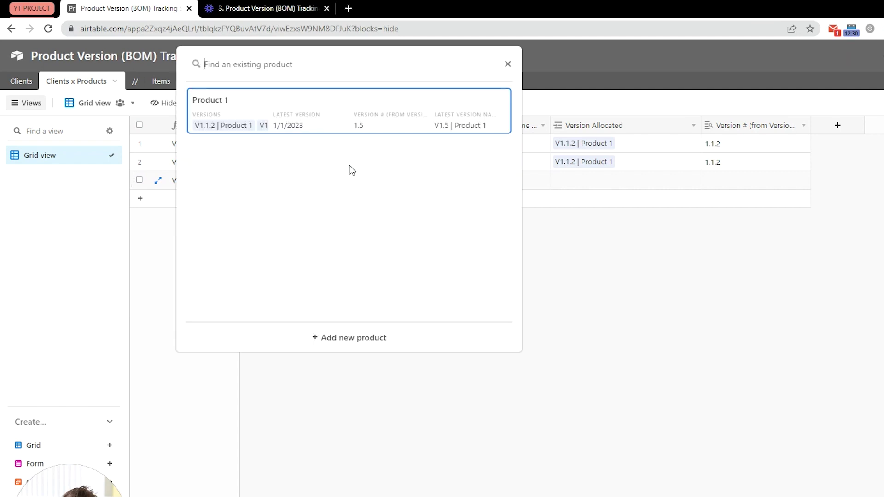
click(325, 118)
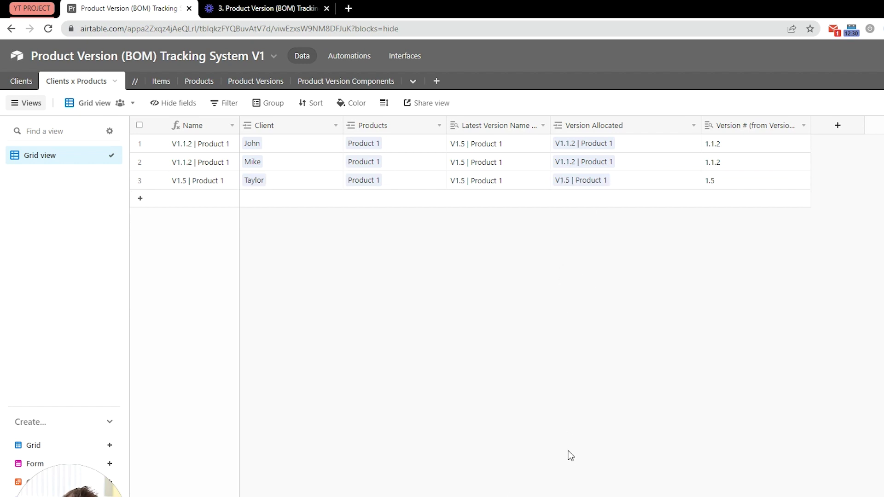
drag(445, 125, 424, 124)
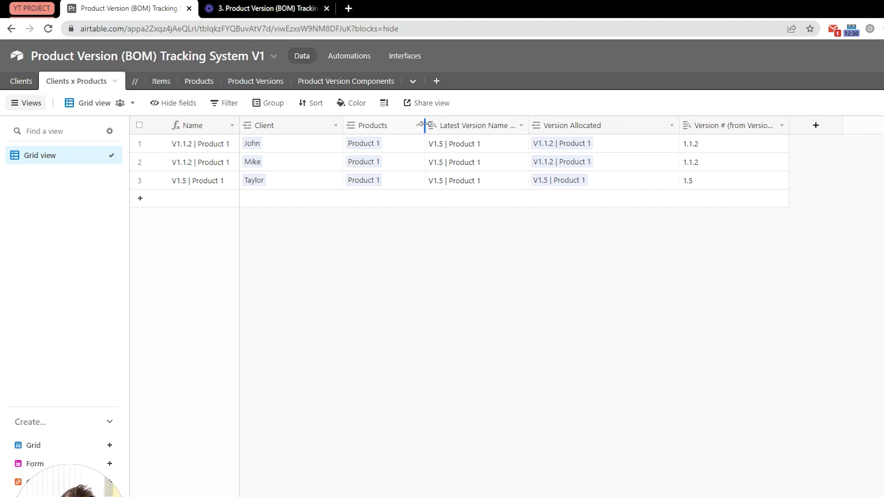
click(496, 180)
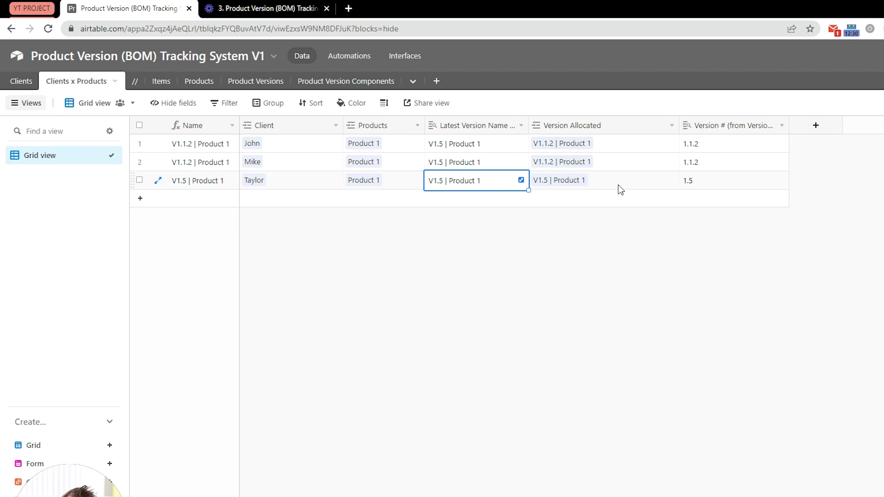
click(557, 183)
click(515, 179)
click(612, 179)
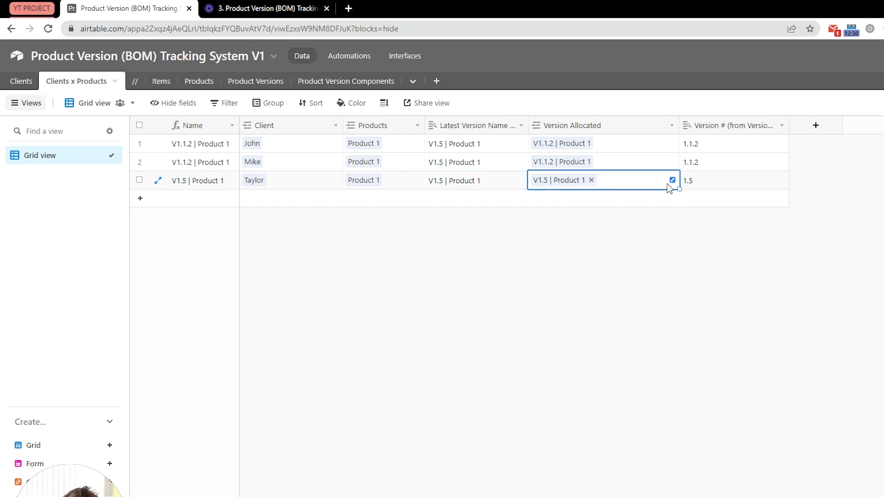
click(594, 352)
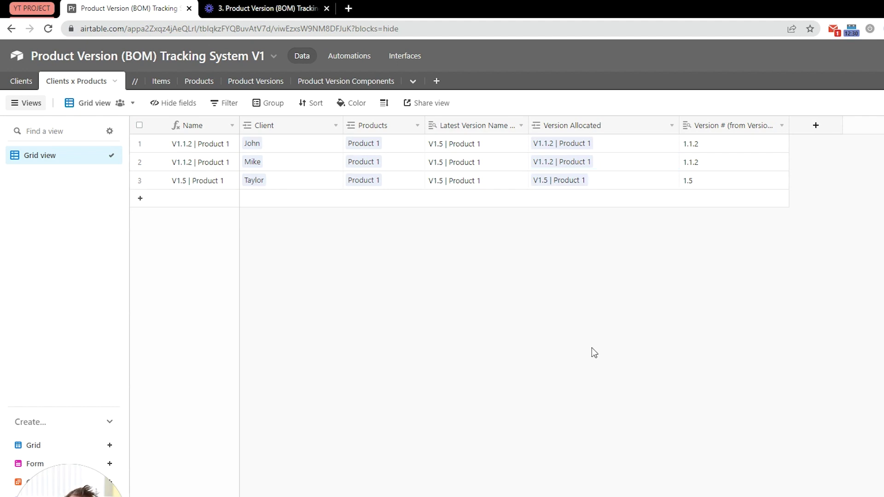
click(362, 64)
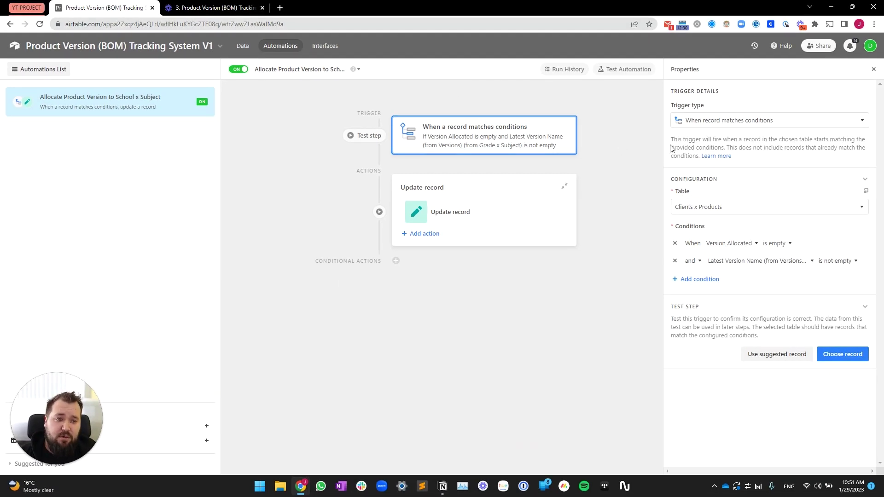
Compare the Latest Version Name and Version Allocated columns in the Clients x Products data
drag(662, 146, 589, 138)
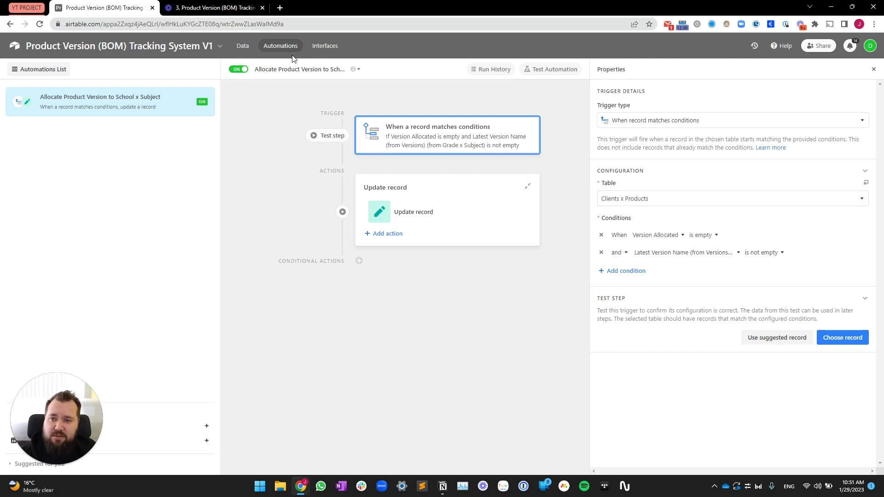
click(243, 46)
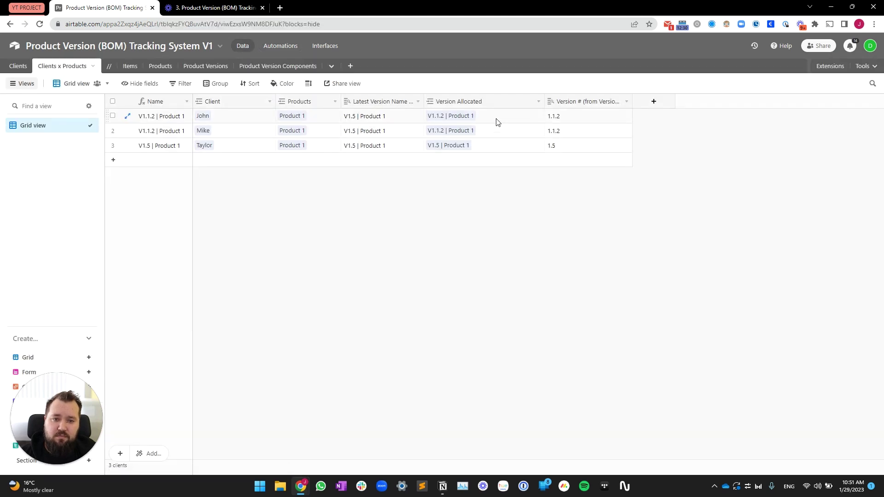
drag(496, 121, 460, 172)
click(299, 45)
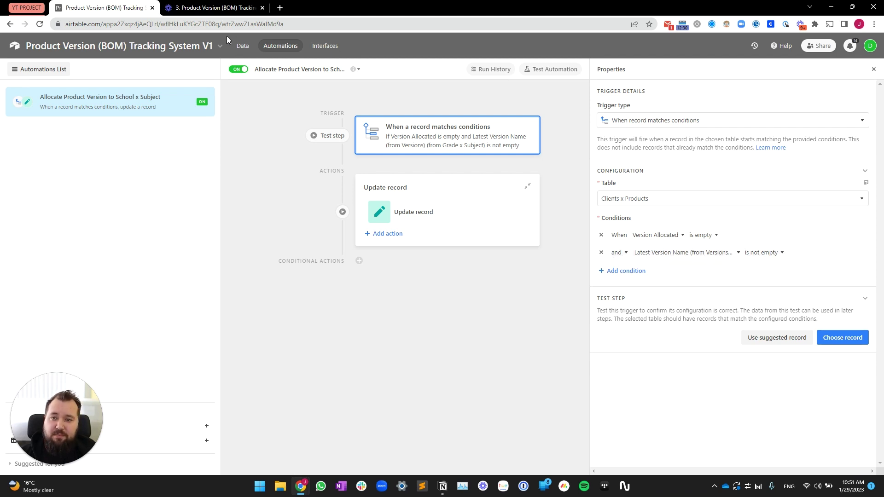
click(247, 47)
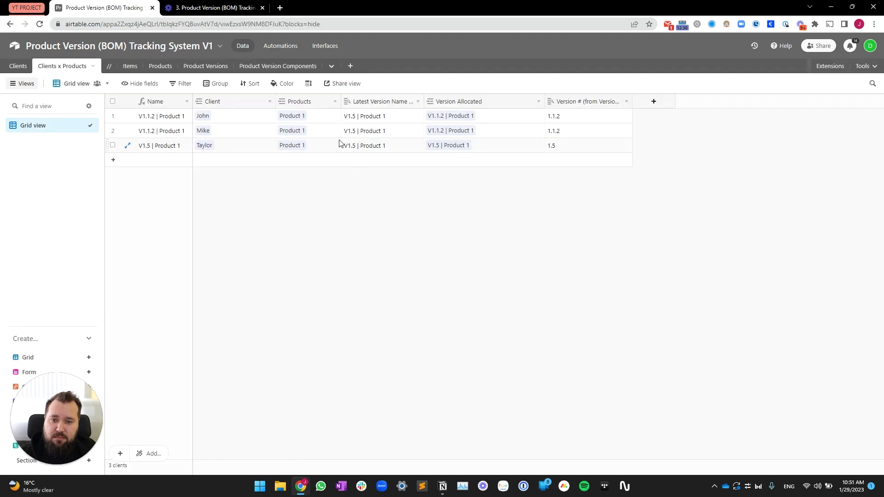
drag(380, 121, 381, 149)
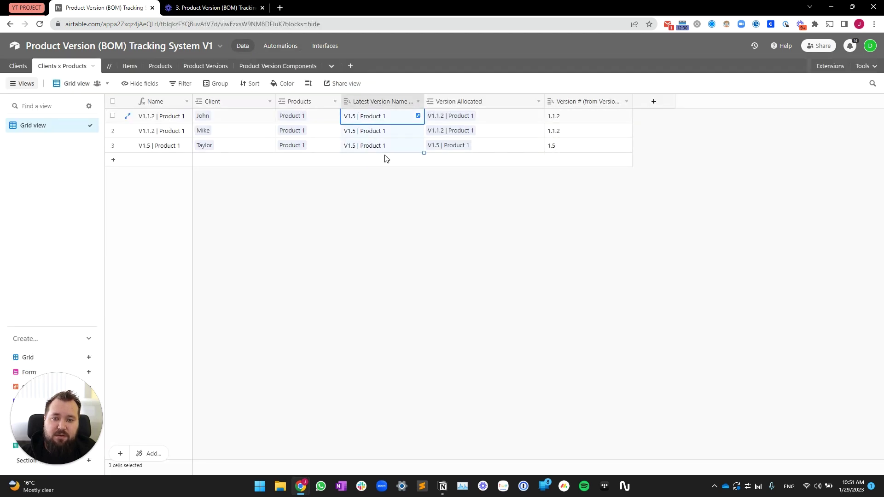
click(381, 146)
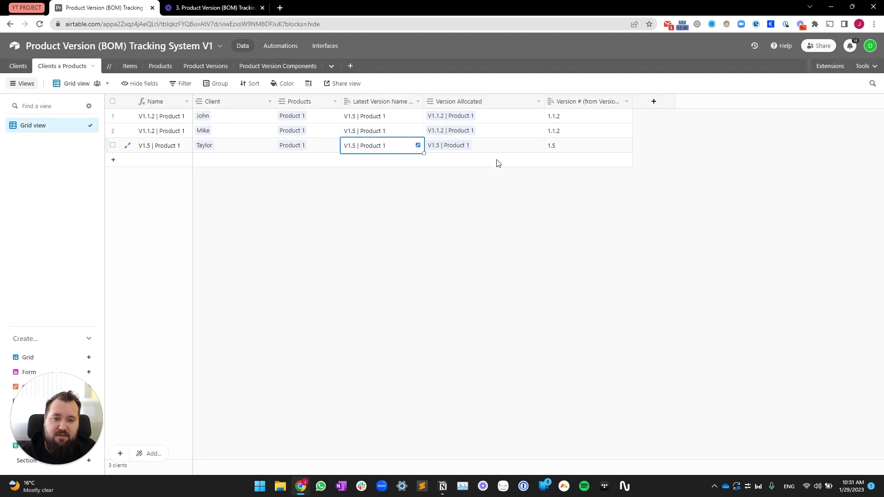
key(Right)
key(Escape)
click(283, 48)
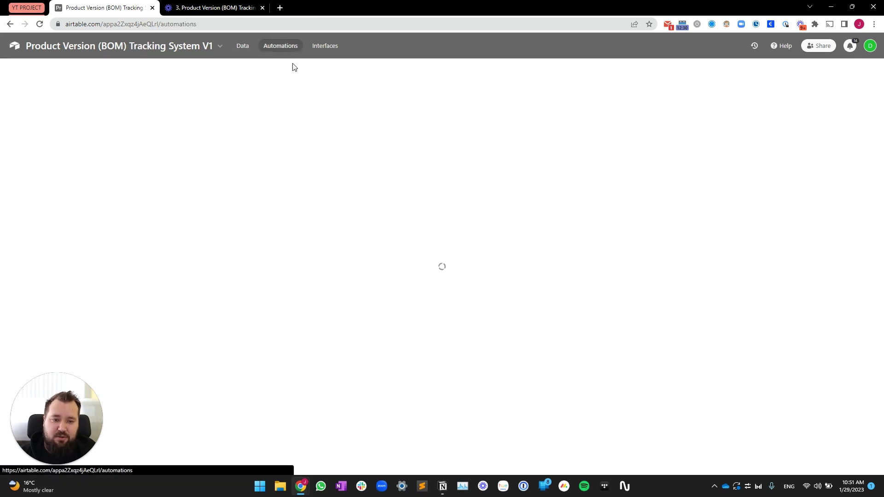
Set the Update record action's Record ID to the trigger's Airtable record ID
click(423, 216)
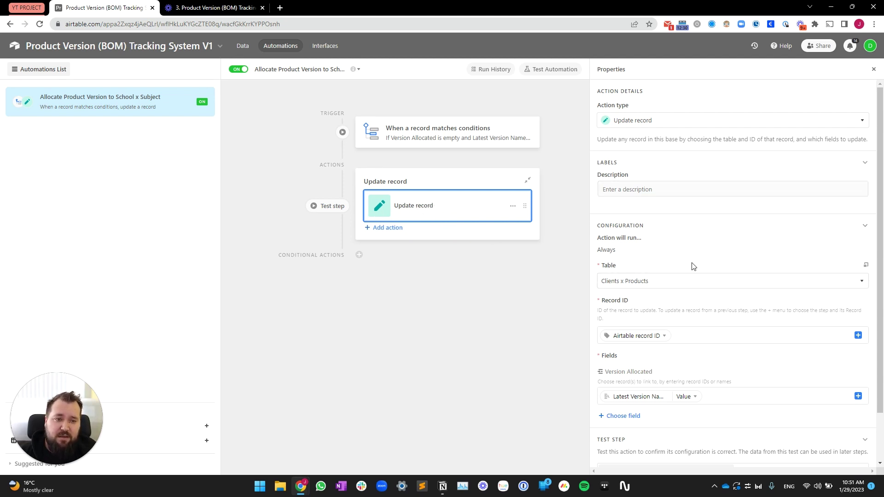
scroll(696, 235, down, 1)
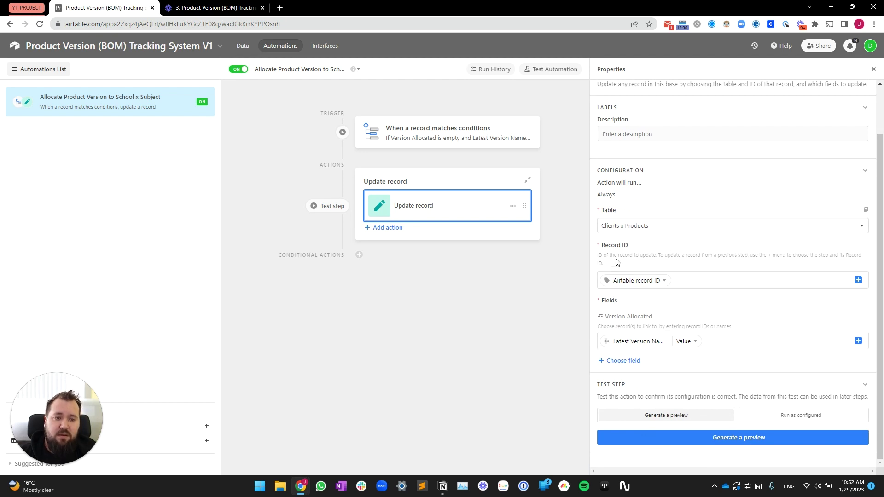
click(688, 282)
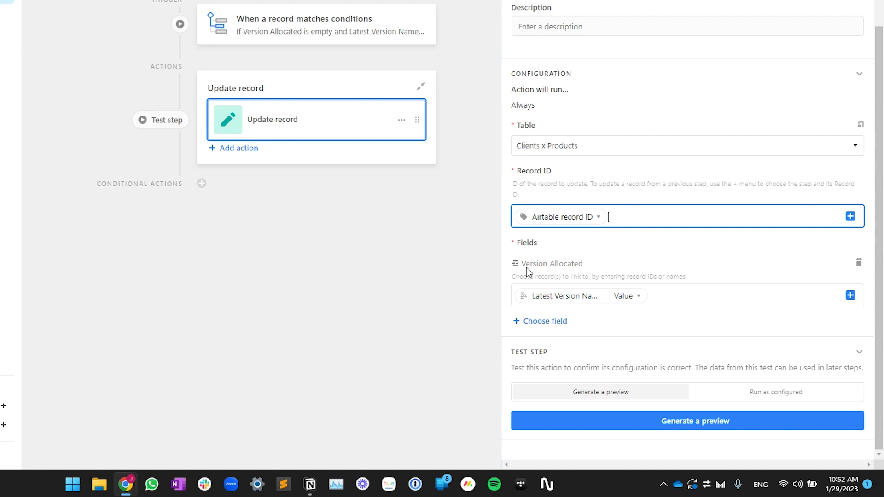
drag(521, 263, 637, 306)
click(722, 300)
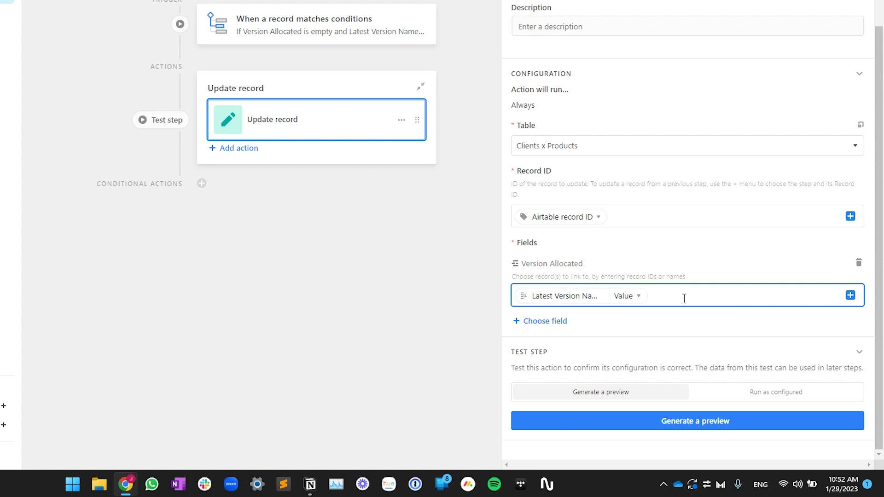
key(BackSpace)
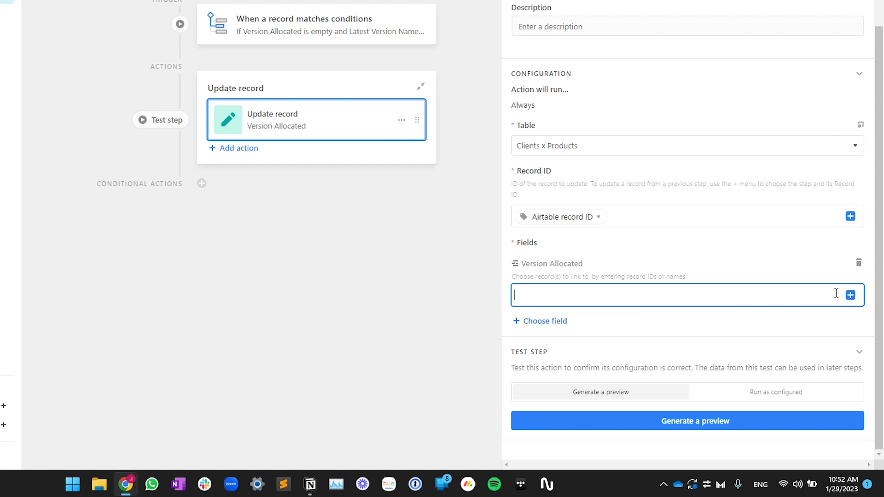
click(670, 212)
key(BackSpace)
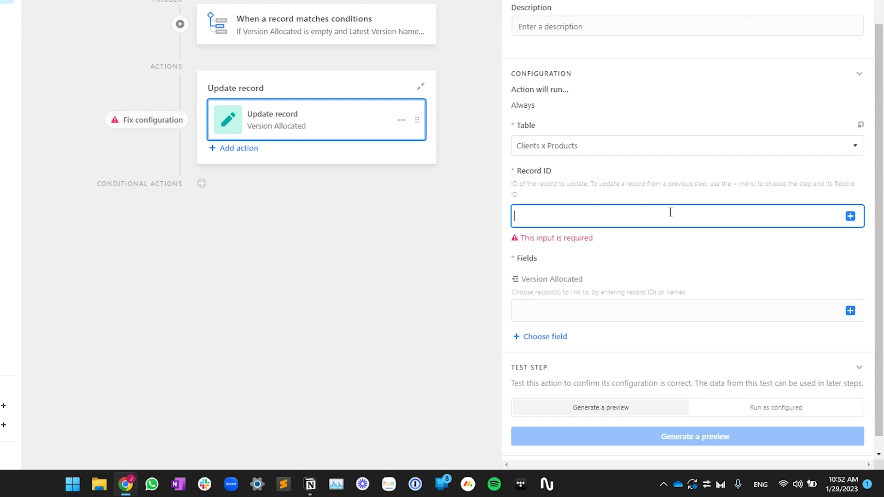
click(852, 216)
click(765, 300)
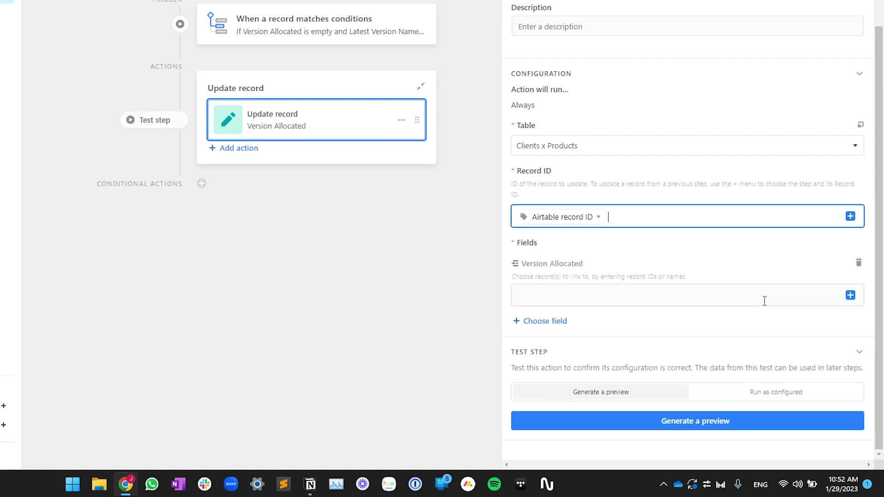
Set Version Allocated to the trigger record's Latest Version Name value
click(645, 293)
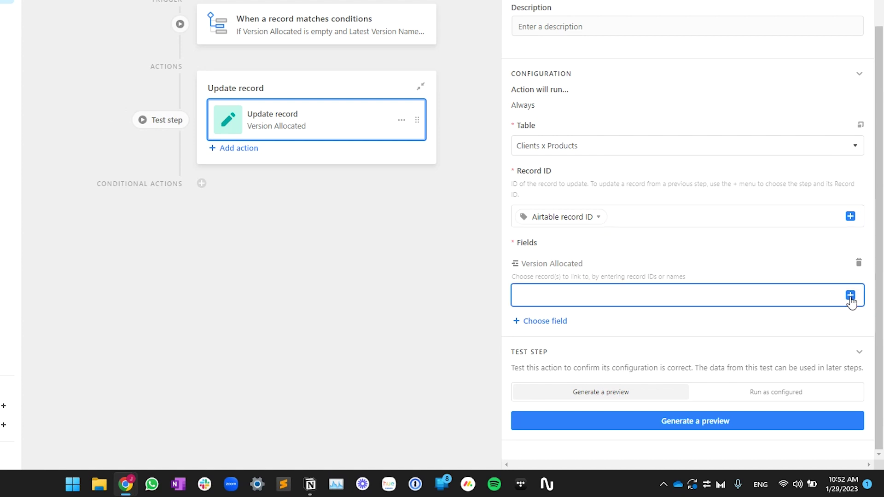
click(850, 295)
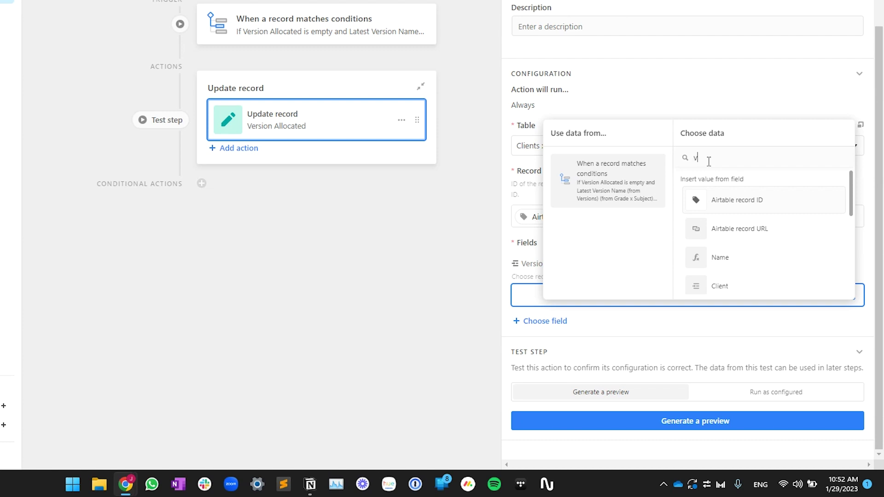
text(er)
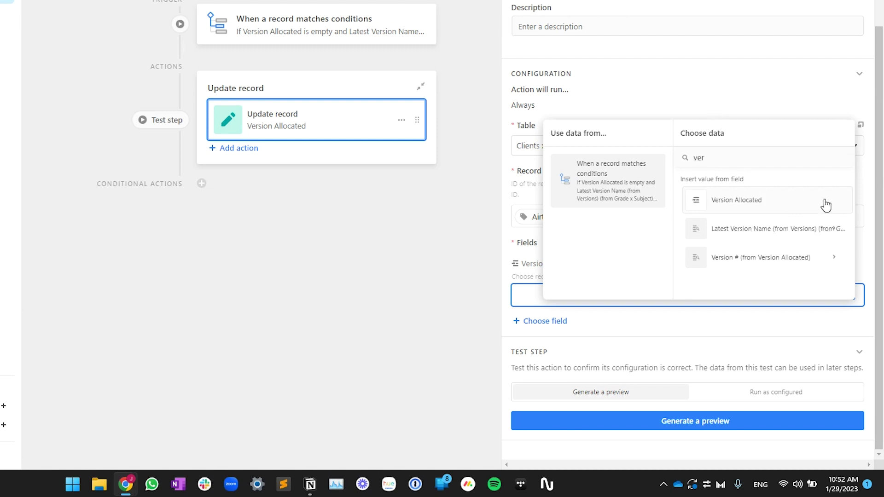
click(760, 235)
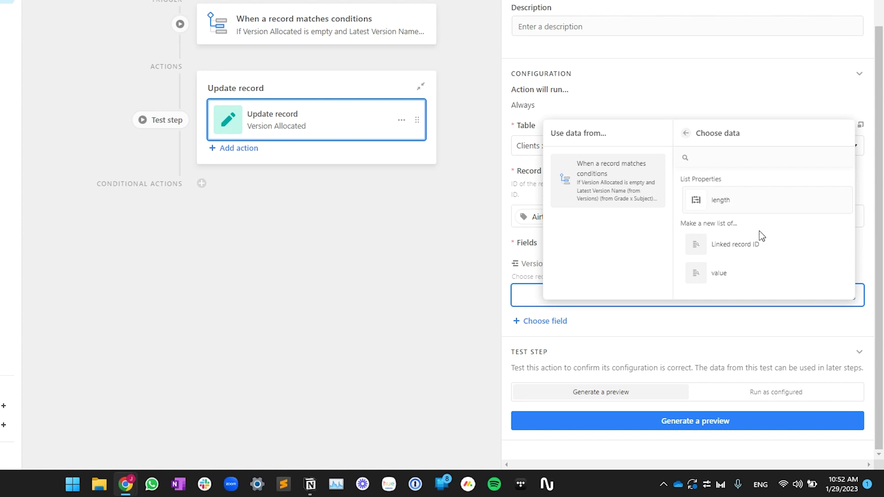
click(720, 274)
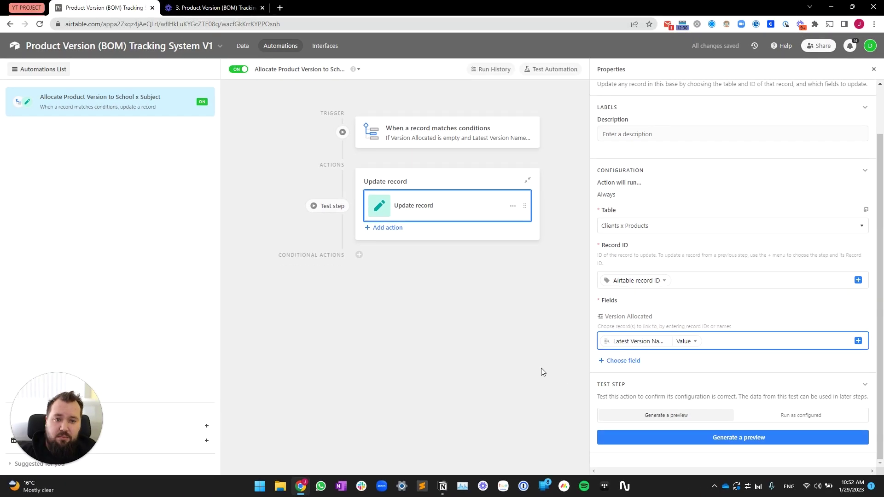
click(432, 325)
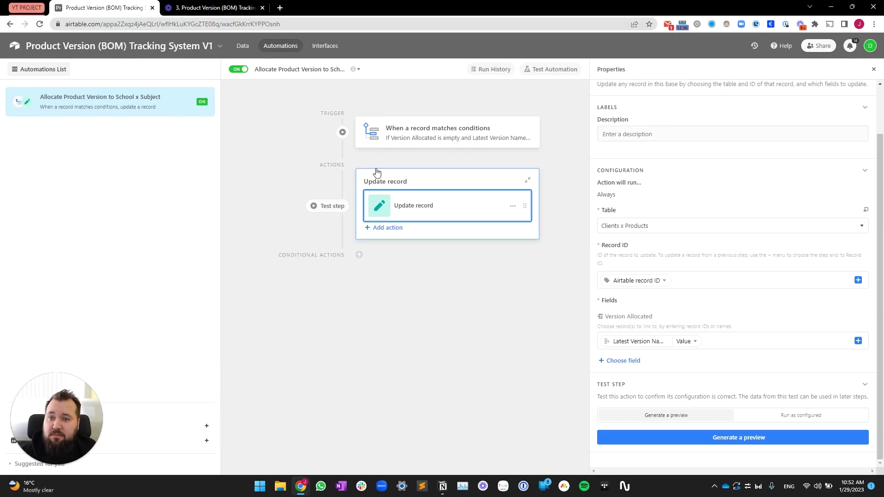
Add a new client named Jimmy to the Clients table
click(242, 46)
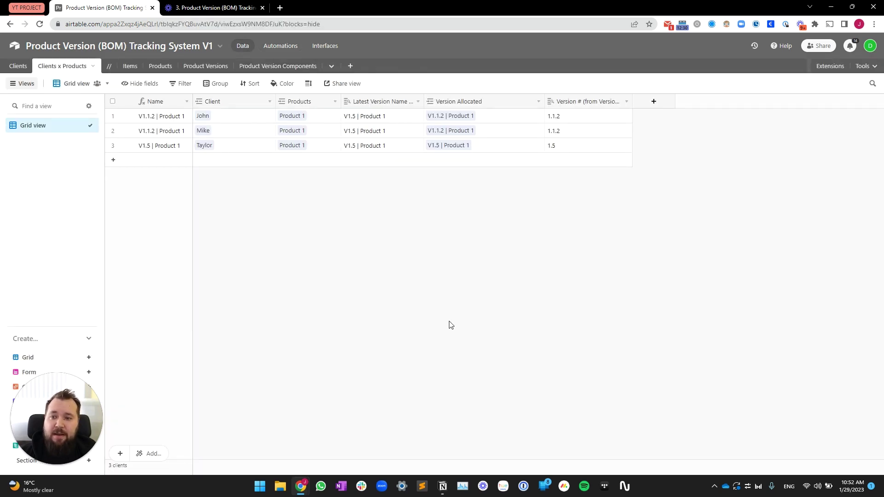
click(18, 65)
click(168, 152)
click(168, 156)
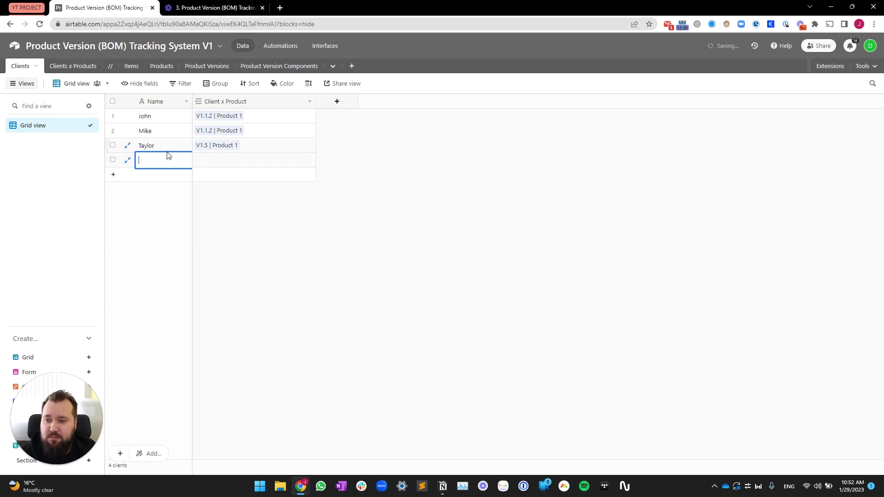
text(Jimmy)
key(Tab)
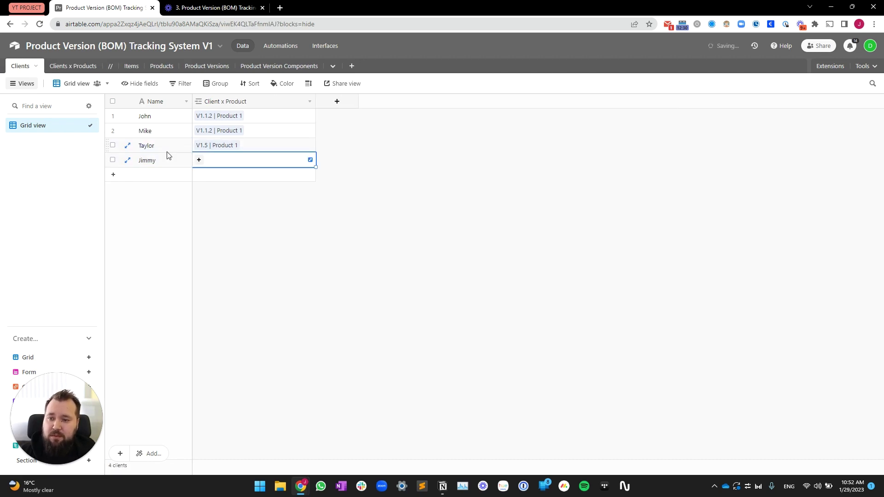
Add a product named Product 2 to the Products table
click(73, 66)
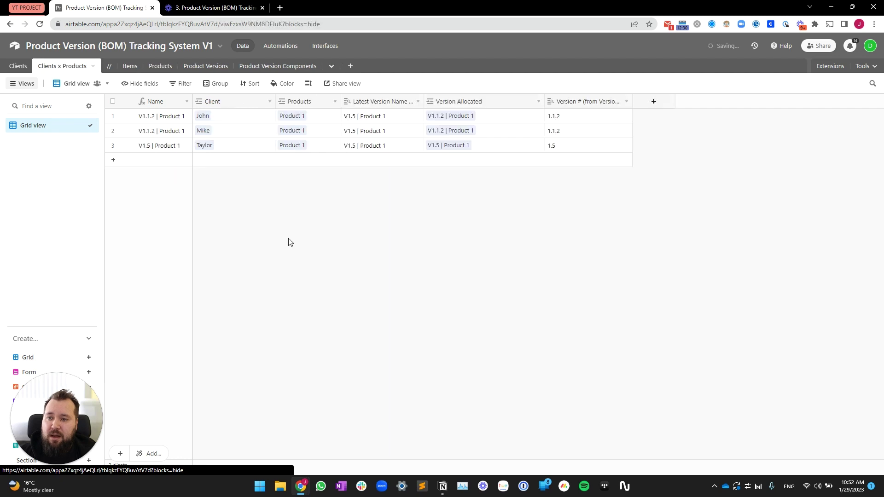
click(173, 147)
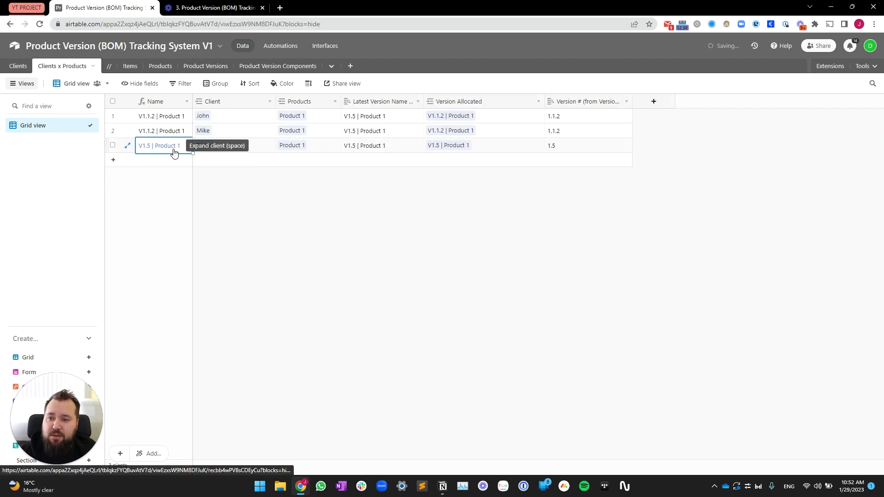
click(156, 66)
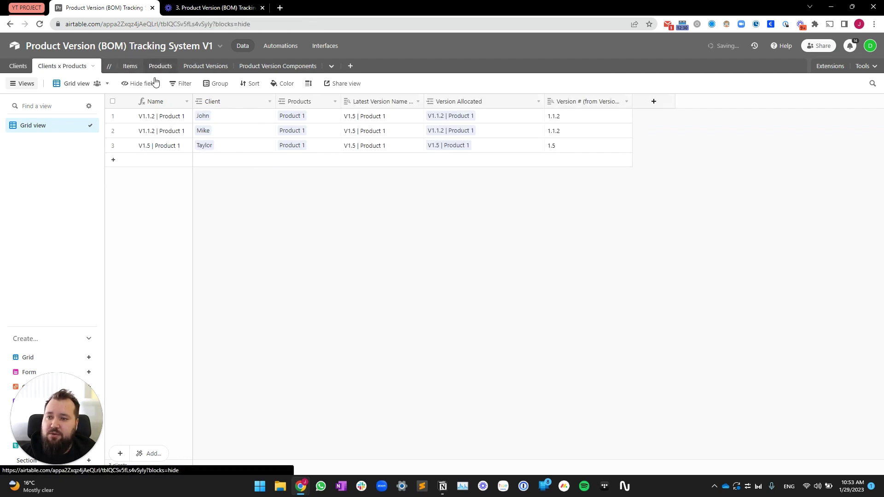
click(164, 130)
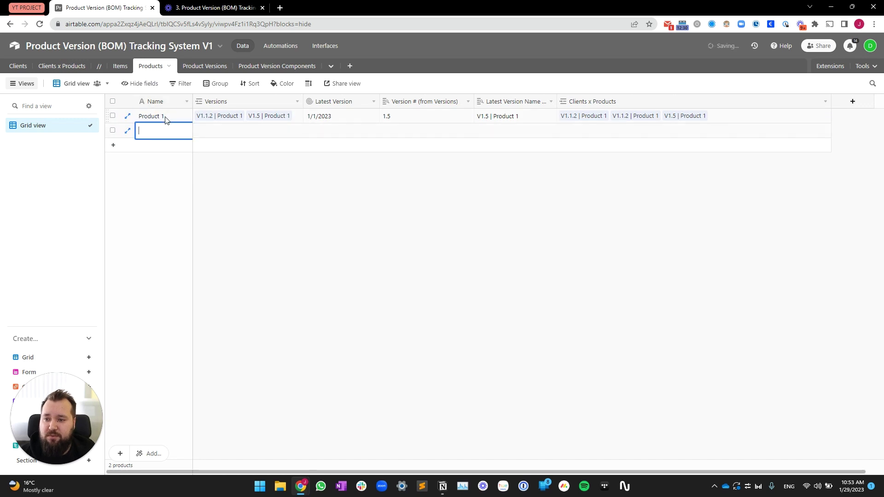
text(Product 2)
key(Tab)
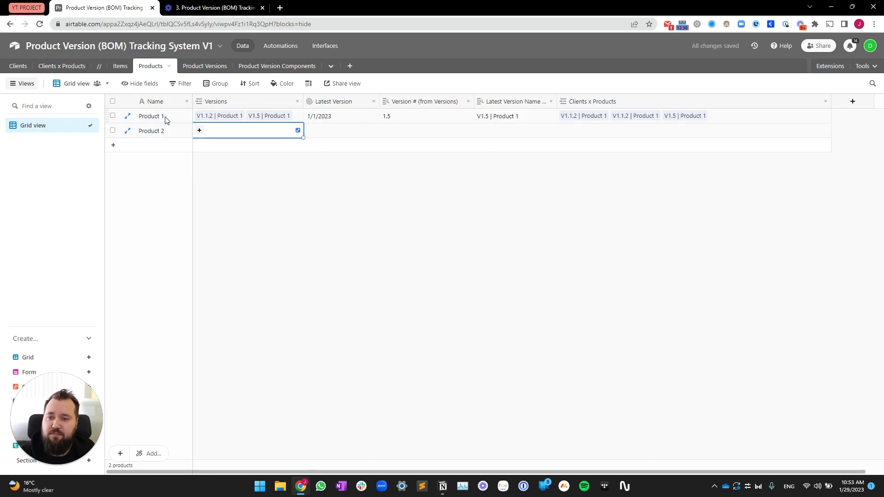
click(385, 244)
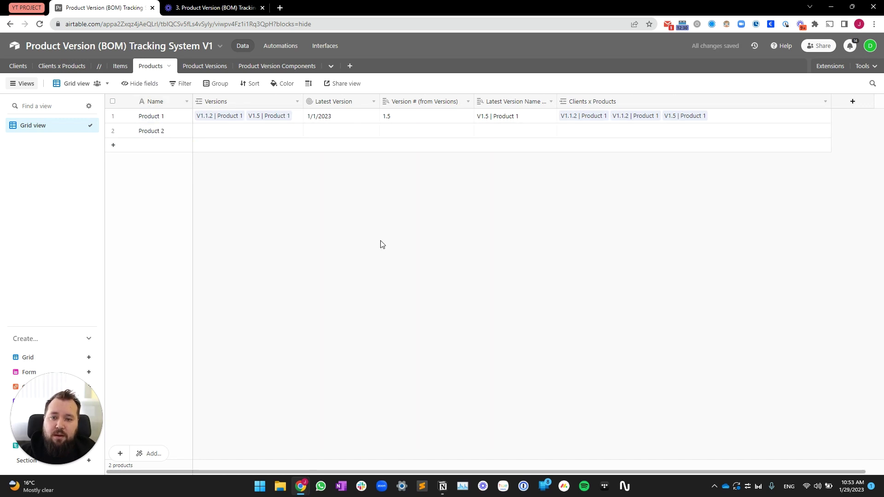
Add a Product Versions record with Version # 1 linked to Product 2
click(210, 67)
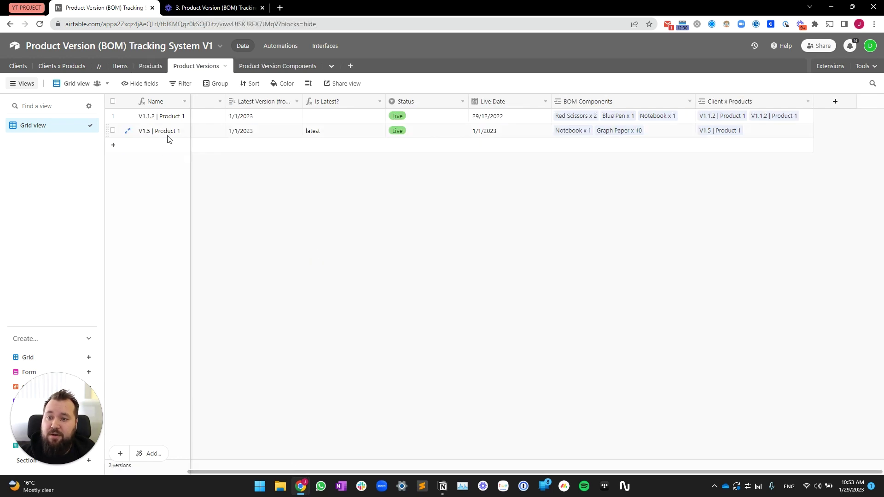
click(174, 134)
key(shift+Return)
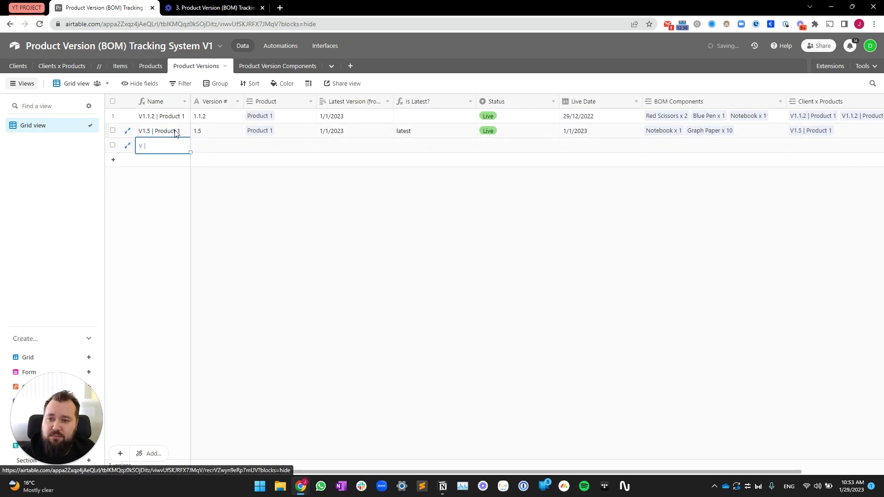
click(228, 146)
text(1)
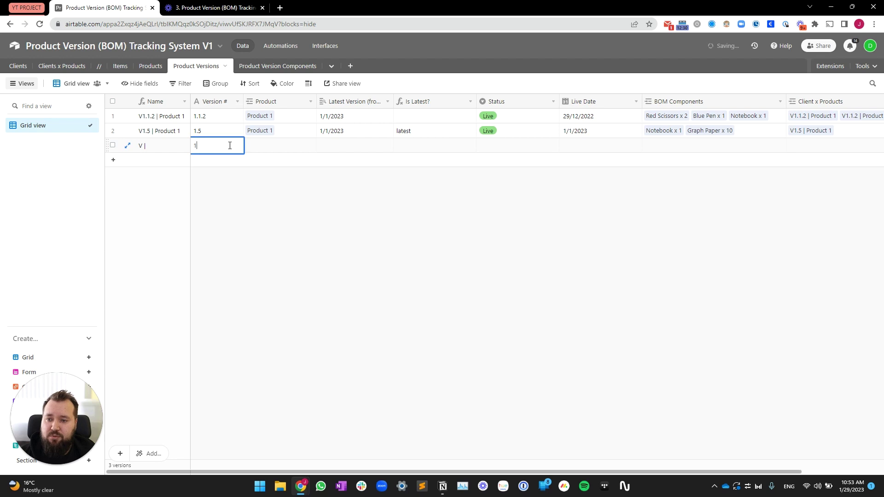
key(Tab)
text(Produ)
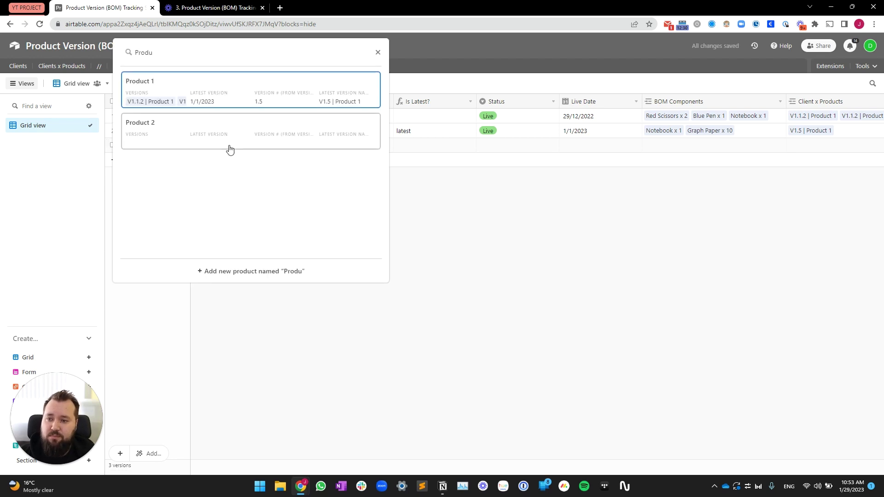
click(231, 149)
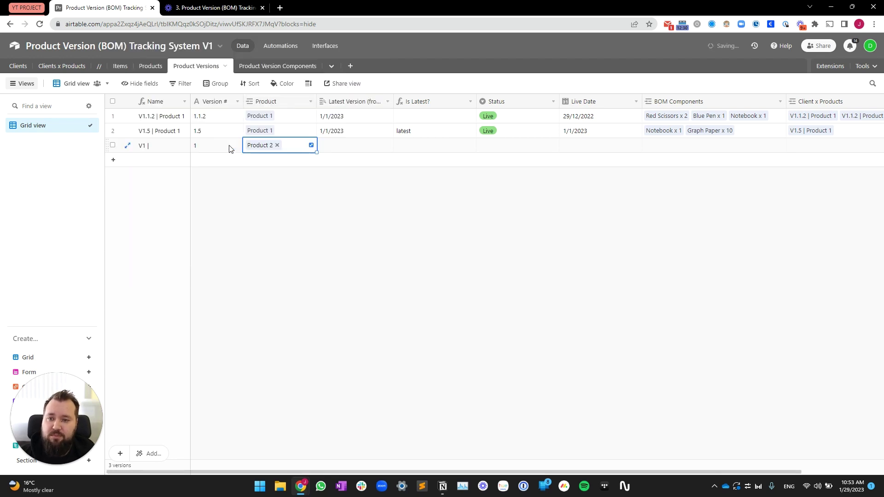
Set the new version's Status to Draft and Live Date to 31 March 2023
click(521, 150)
click(520, 147)
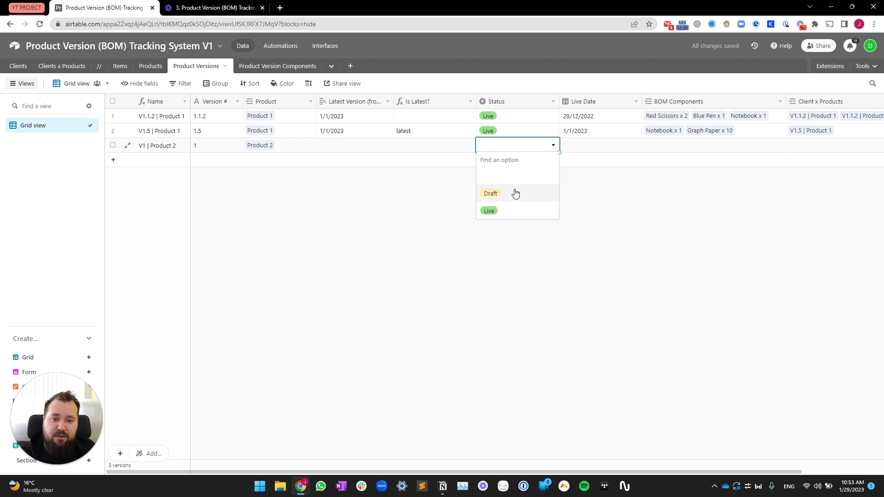
click(516, 195)
click(588, 148)
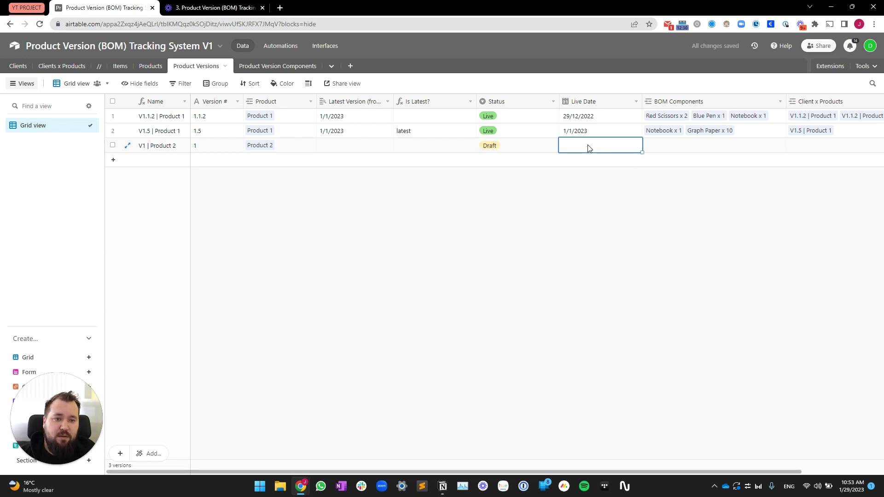
click(593, 144)
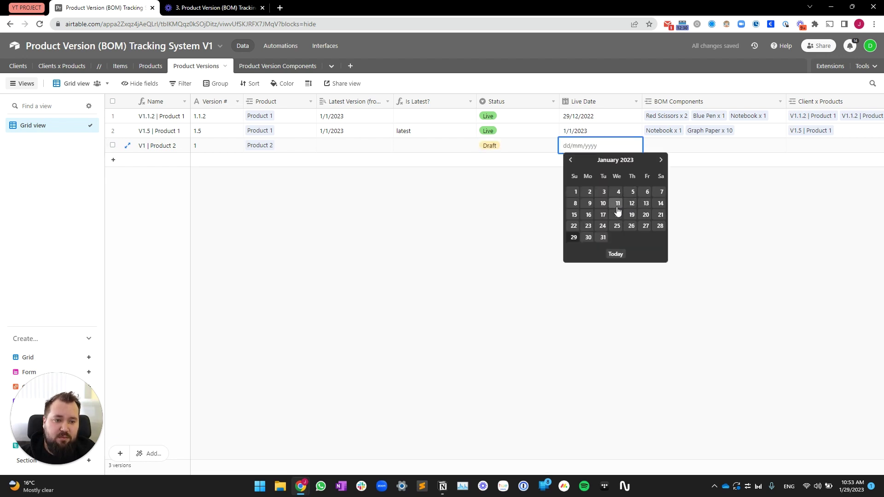
click(661, 160)
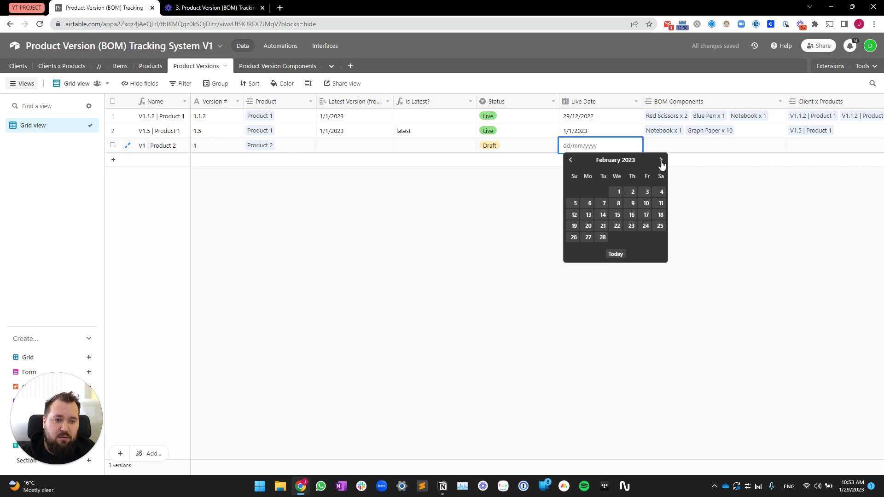
click(660, 160)
click(646, 237)
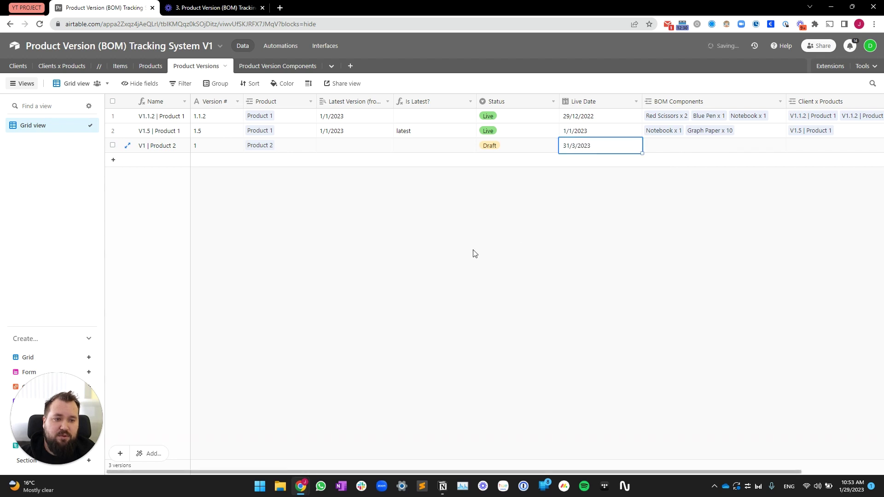
Add a Notebook component with quantity 3 to V1 | Product 2's BOM
scroll(612, 204, right, 3)
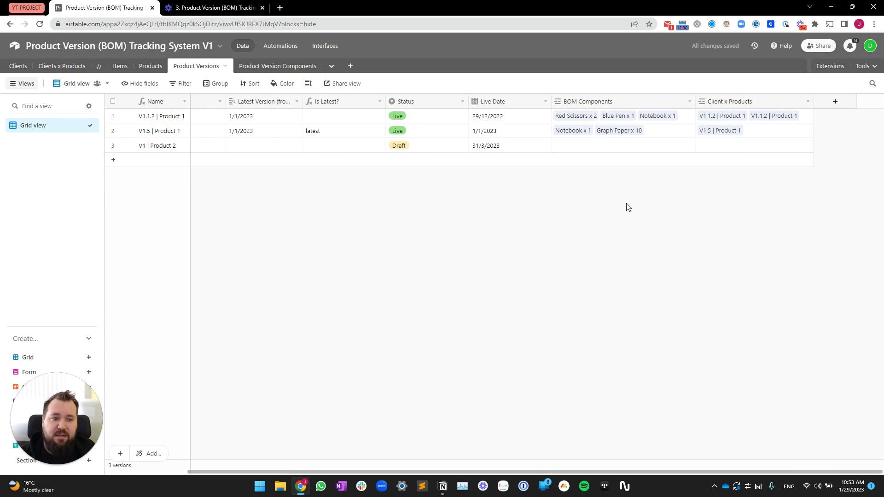
click(612, 148)
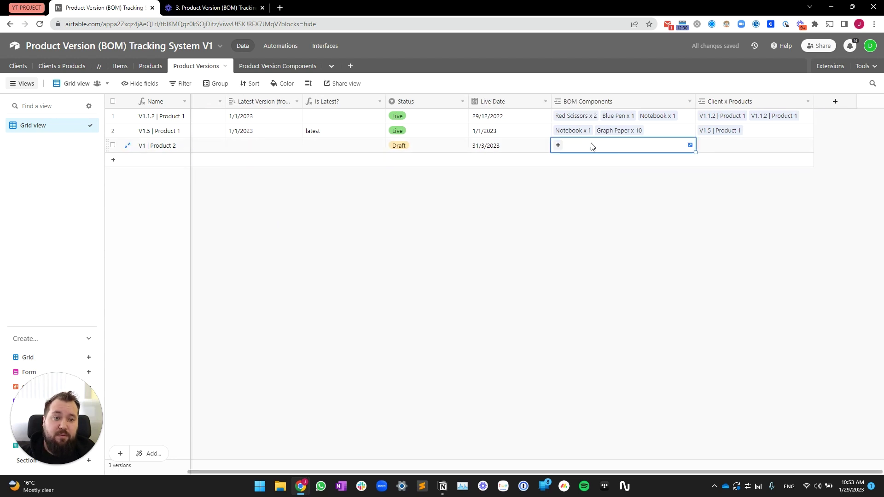
click(558, 146)
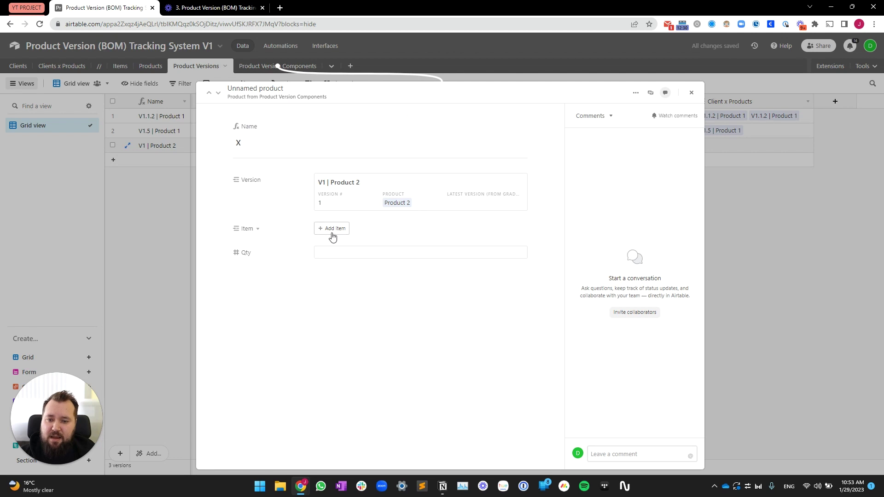
click(332, 236)
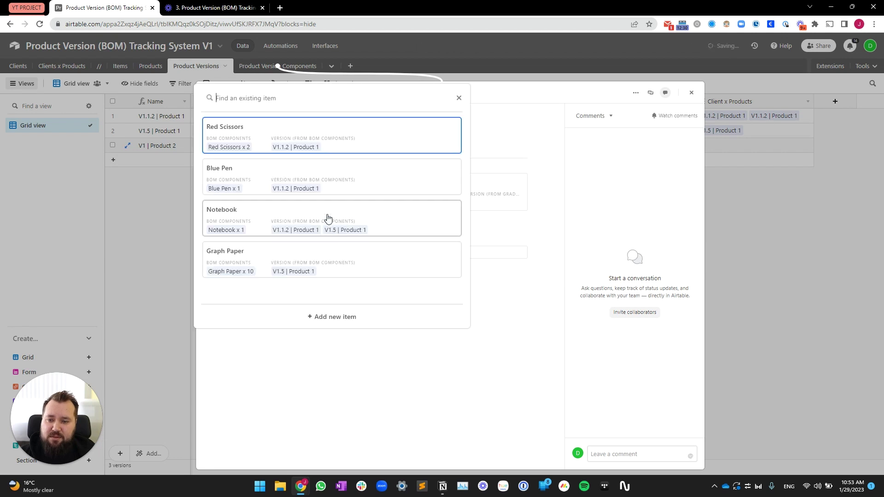
click(297, 226)
click(379, 279)
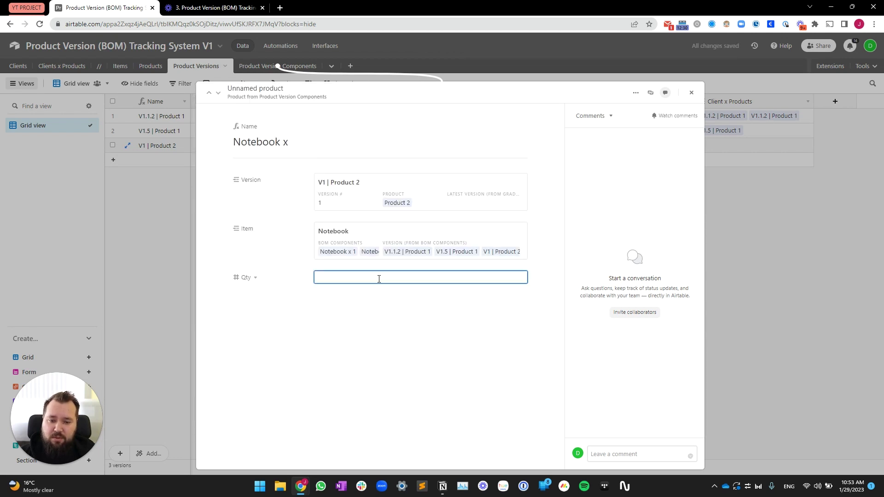
text(3)
click(808, 261)
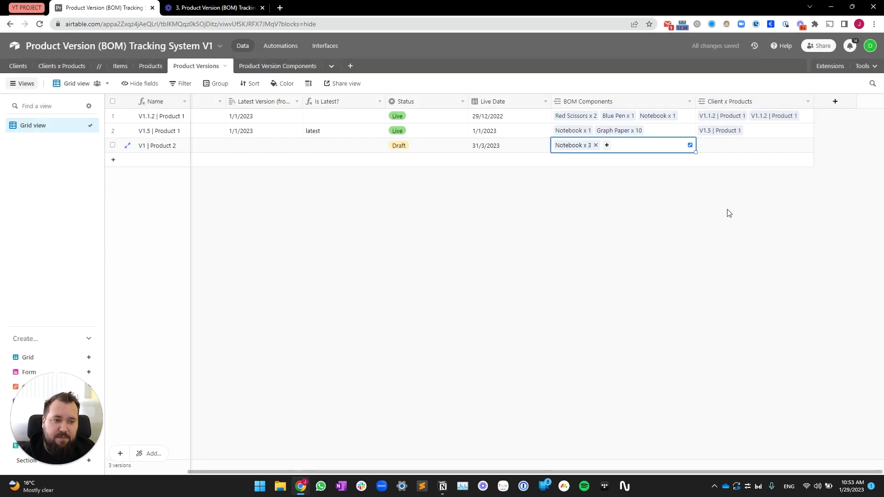
Add a second component using a new Green Pen item with quantity 5
click(607, 145)
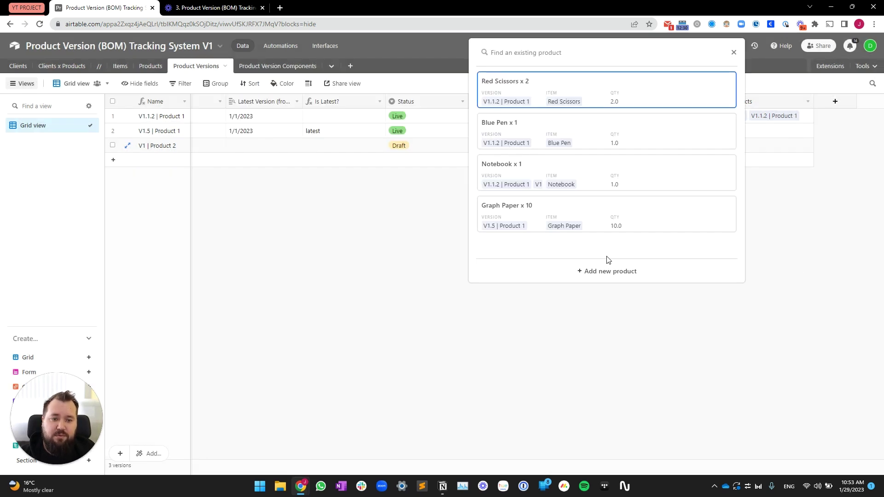
click(610, 272)
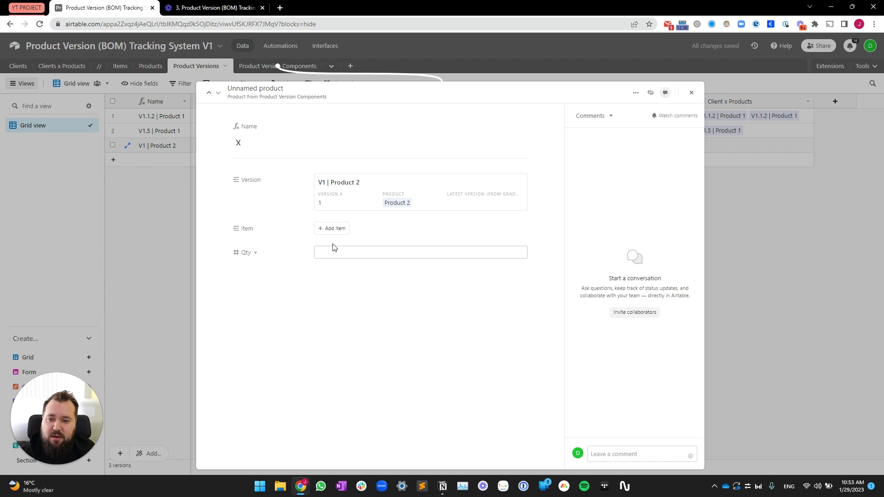
click(333, 232)
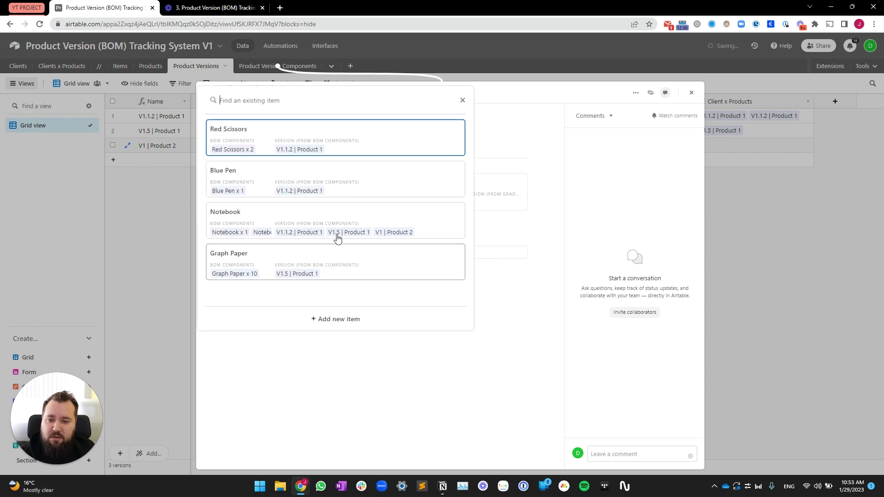
click(338, 320)
text(Green Pen)
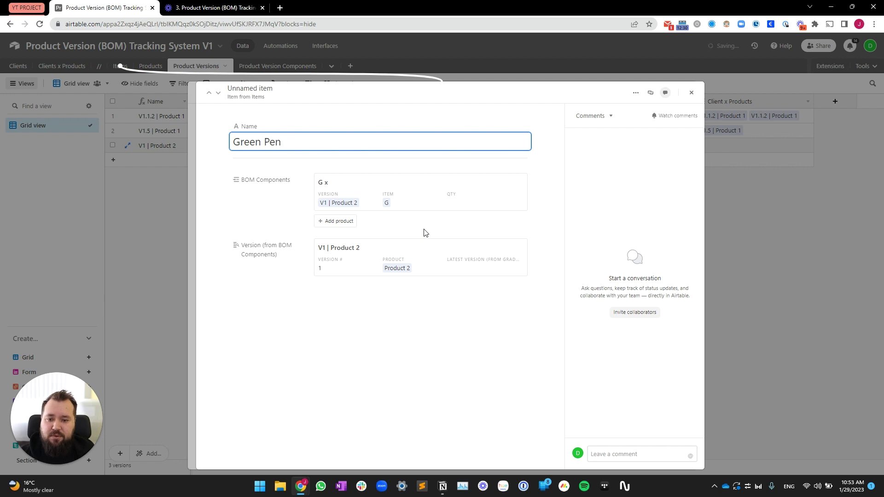
click(466, 364)
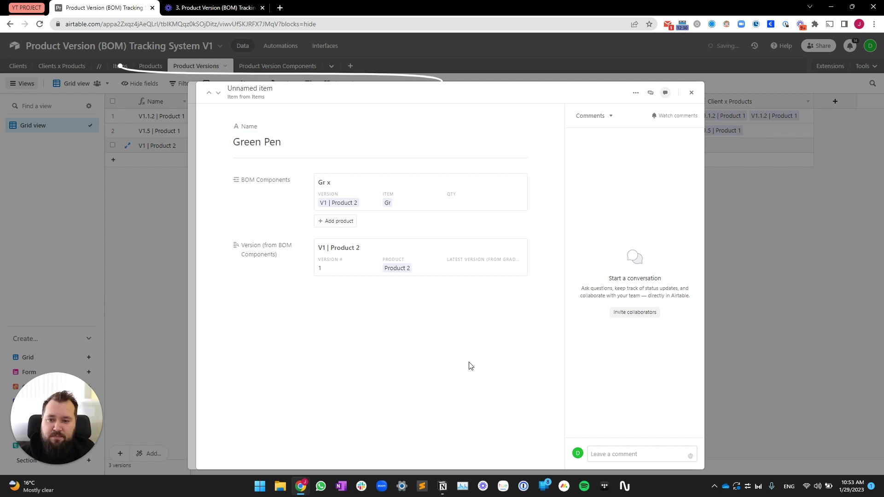
click(690, 93)
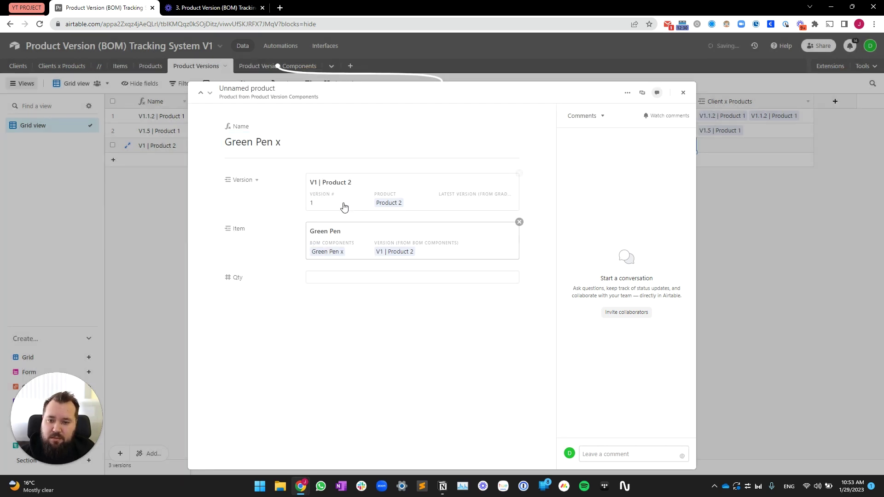
click(342, 275)
text(5)
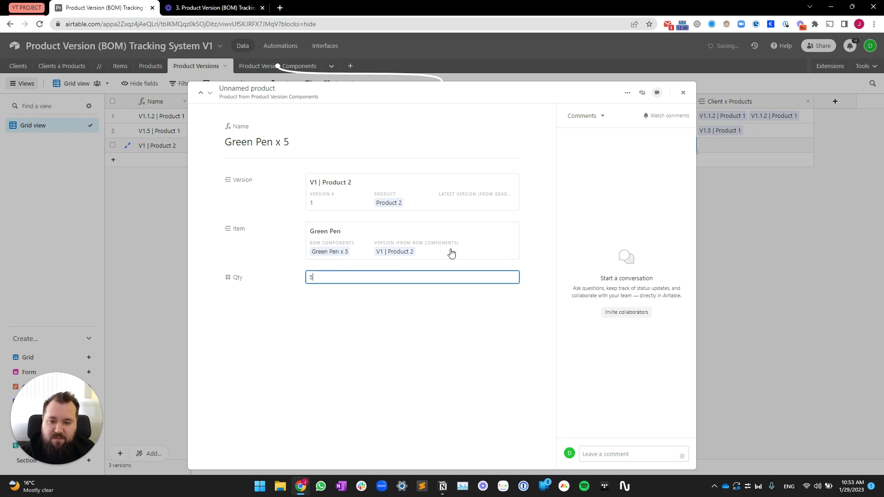
click(755, 331)
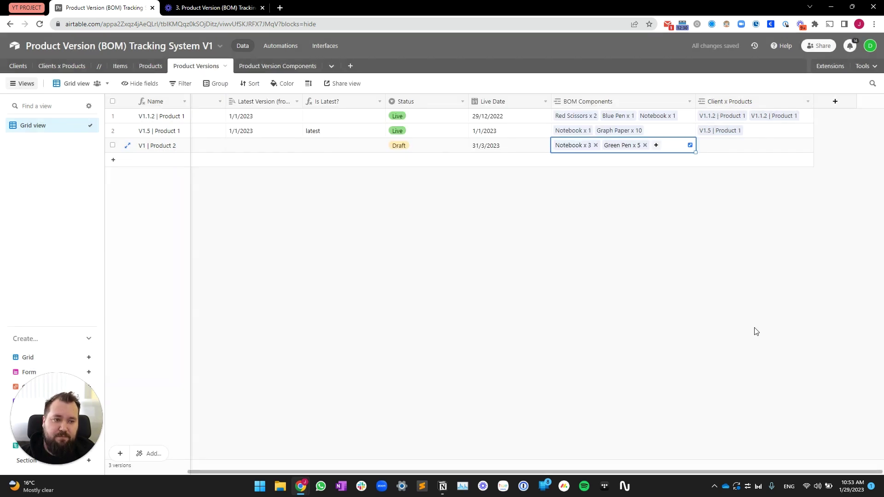
click(665, 342)
Set V1 | Product 2's Status to Live
scroll(547, 308, left, 2)
click(512, 145)
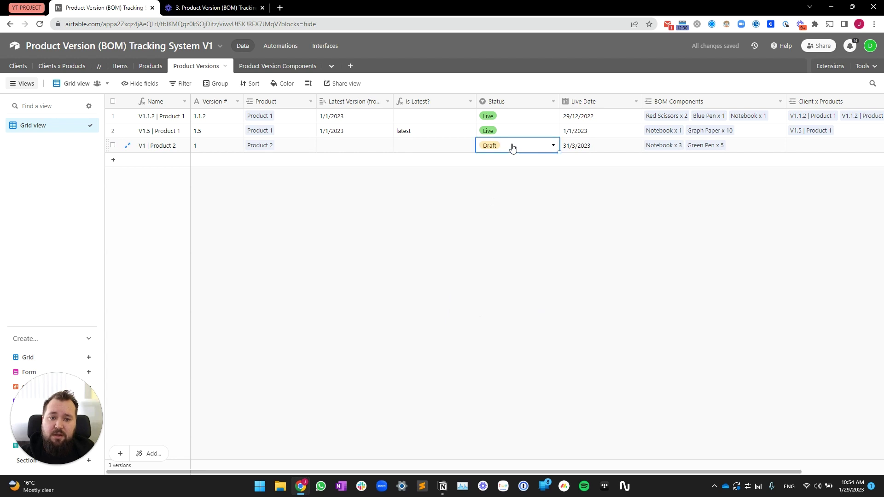
click(513, 145)
click(501, 212)
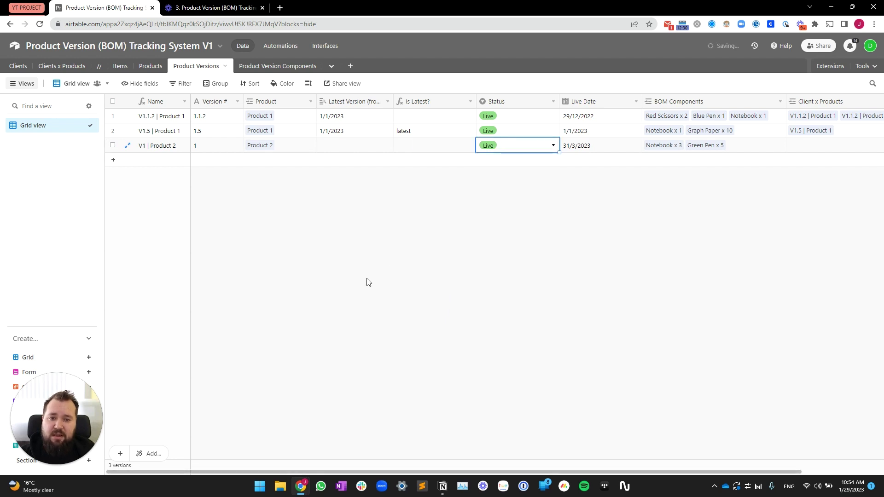
Add a Clients x Products row linking a client to Product 2
click(368, 279)
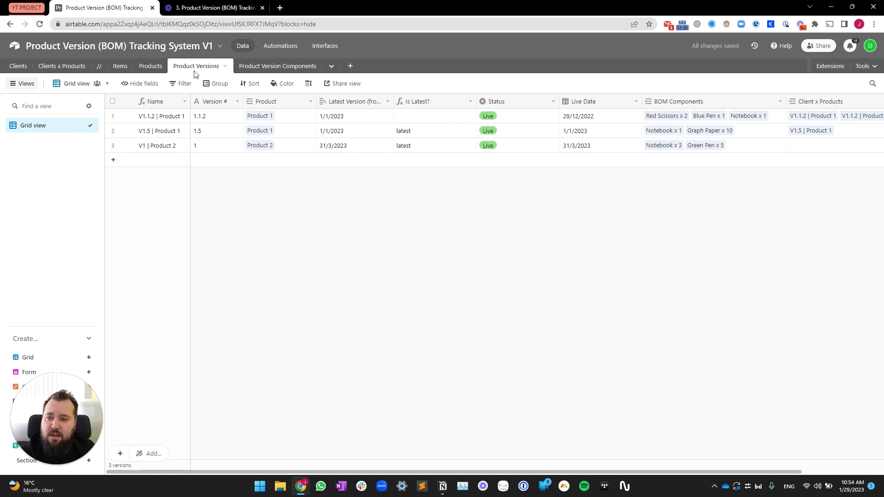
click(62, 66)
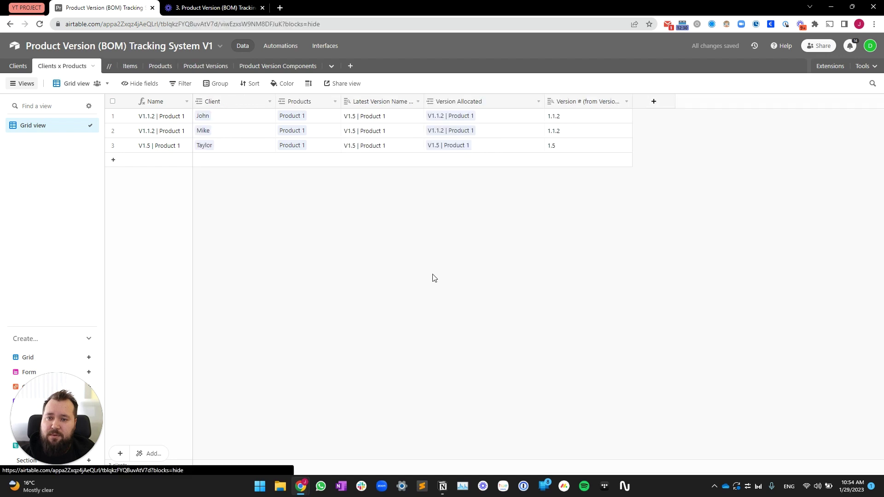
click(162, 148)
key(shift+Return)
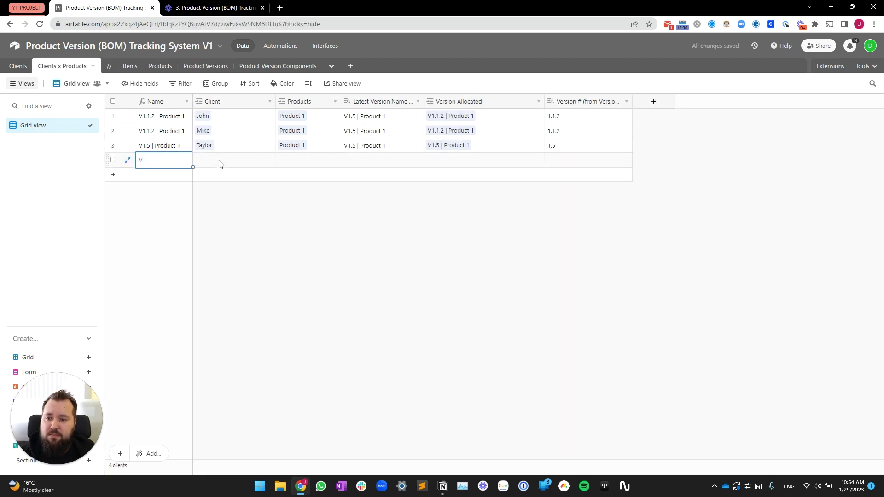
click(219, 165)
click(199, 160)
click(158, 213)
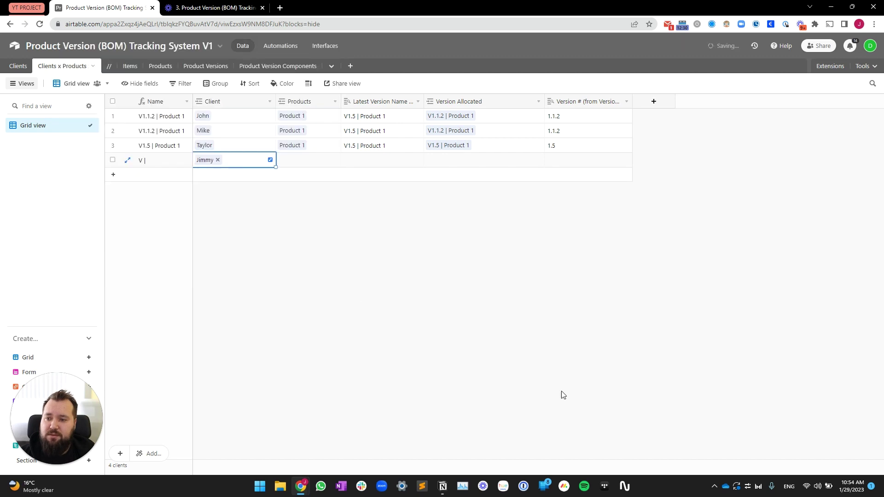
click(299, 159)
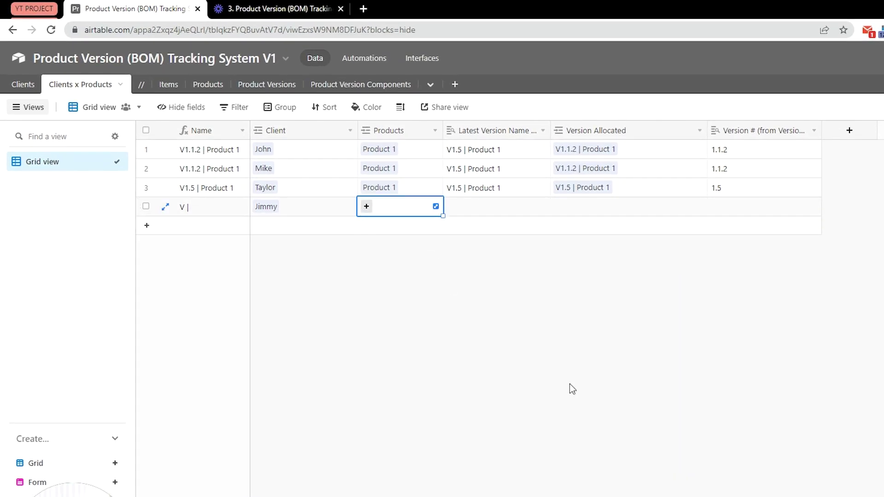
key(Return)
click(346, 189)
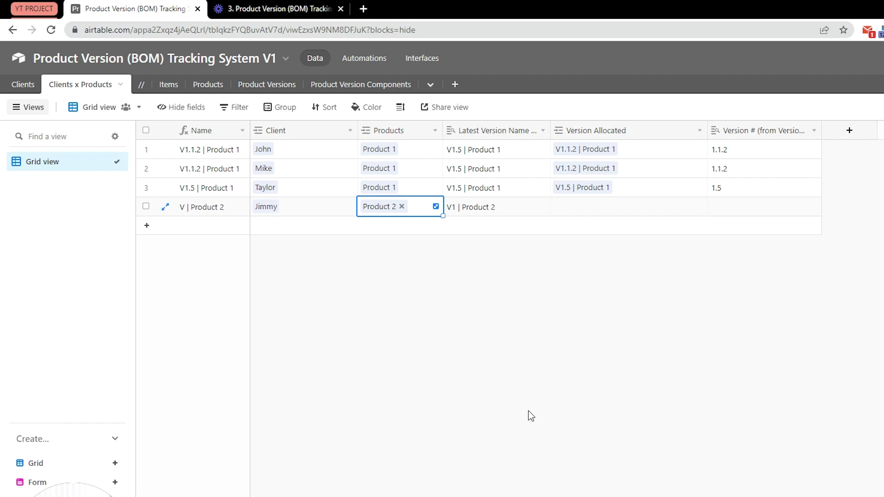
click(547, 410)
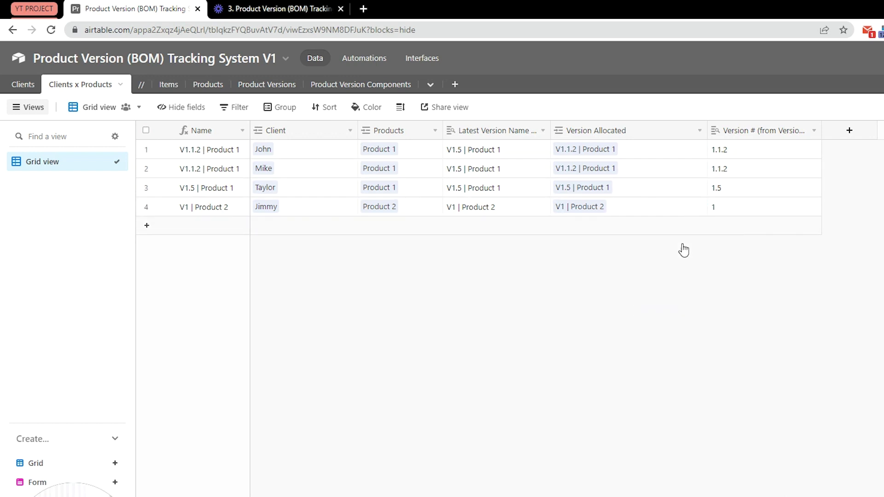
Add a fifth client row to the Clients table
click(22, 85)
click(233, 208)
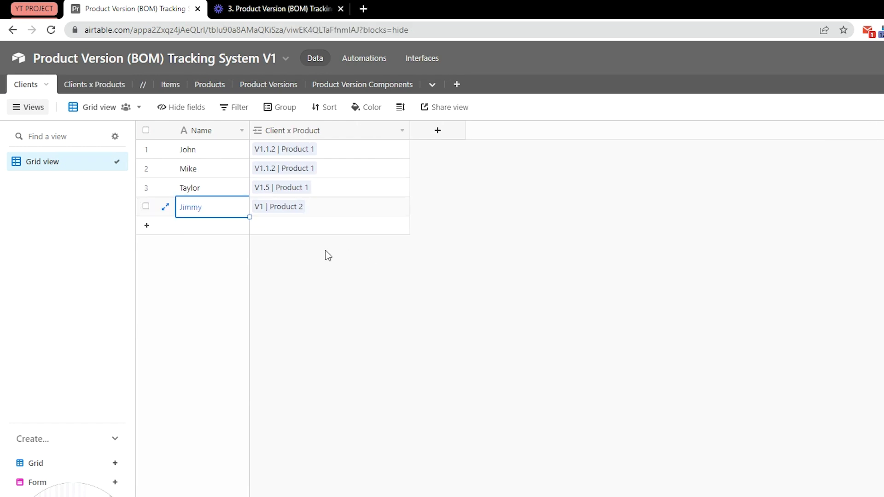
key(shift+Return)
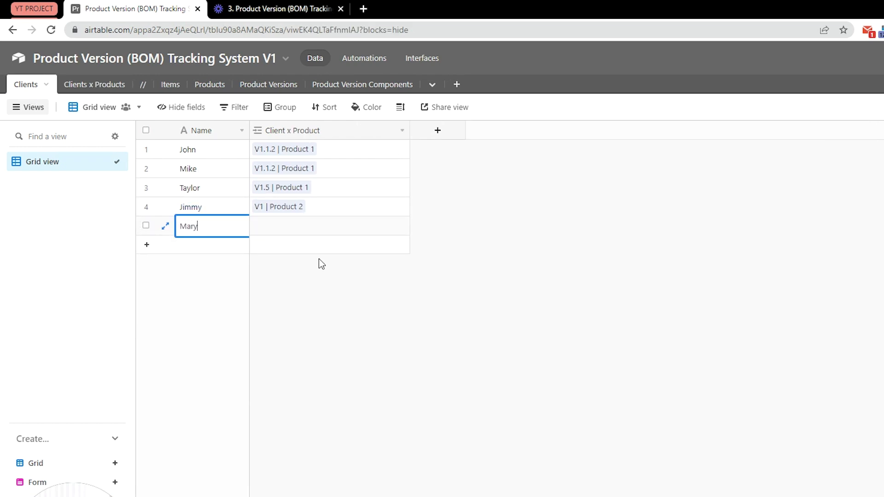
key(Tab)
Add a new empty record to the Product Versions table
click(119, 86)
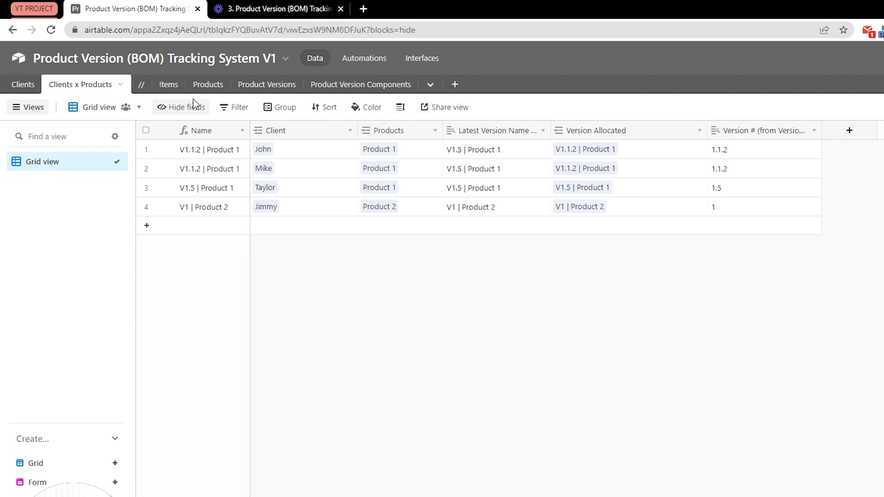
click(207, 84)
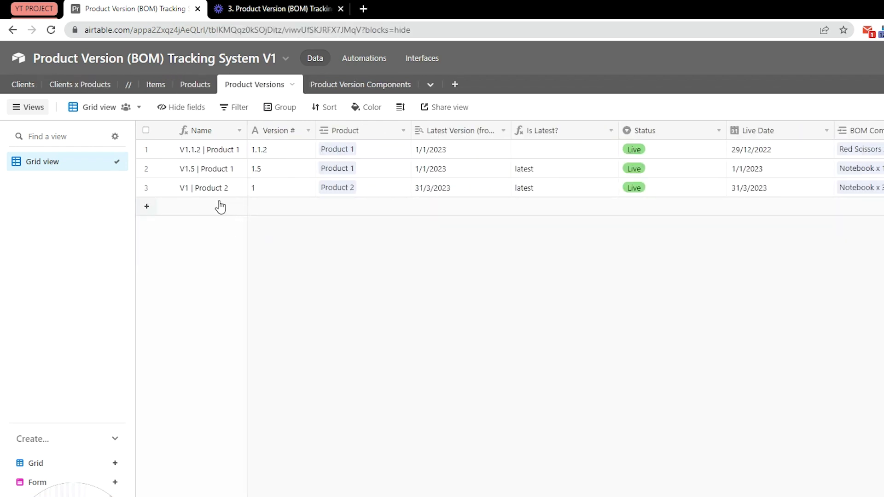
click(157, 206)
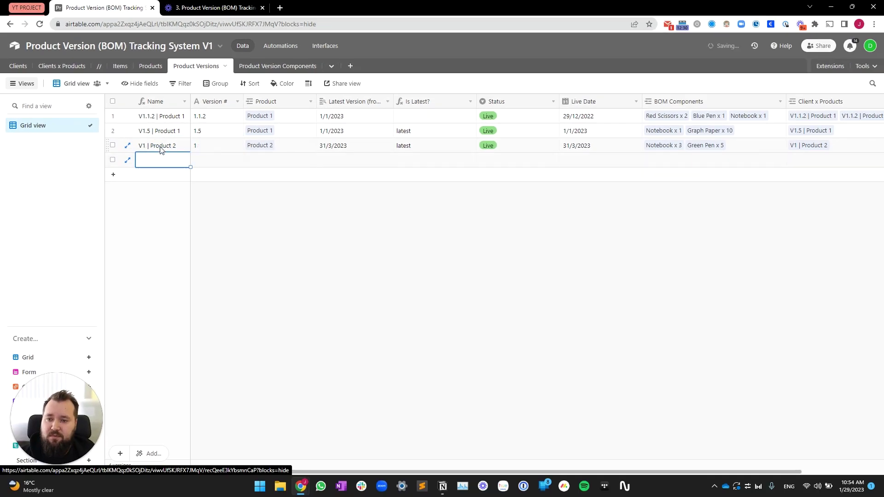
Group the Product Versions records by Product
right_click(272, 102)
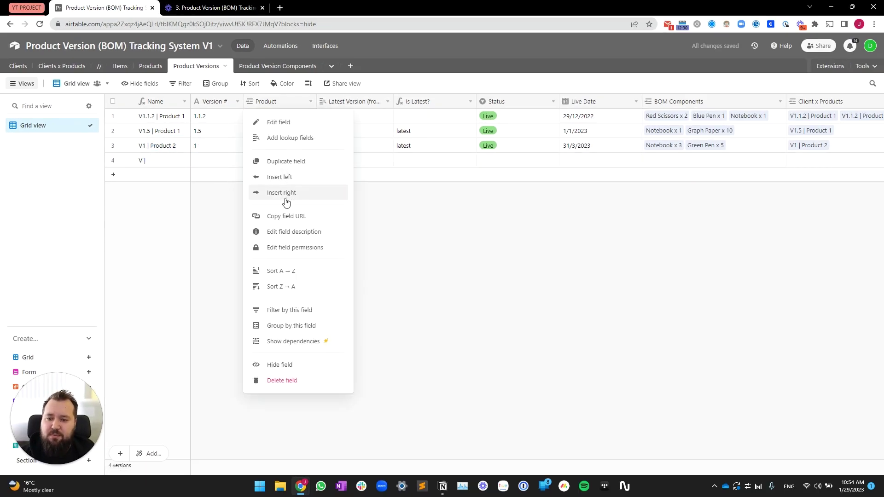
click(322, 325)
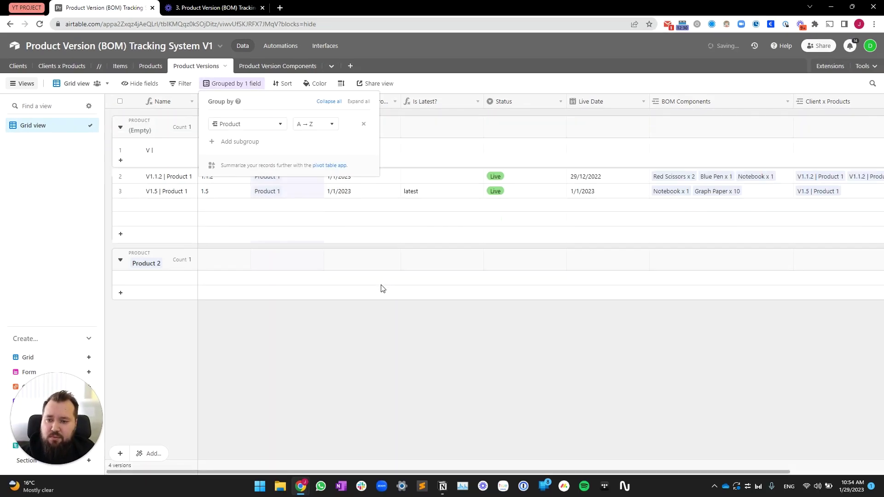
click(343, 351)
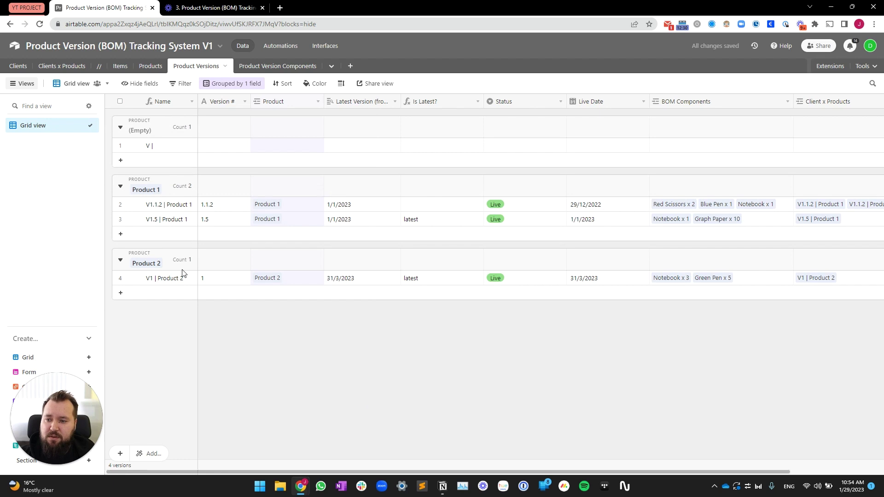
Link the new version to Product 2 with version number 1.1
click(270, 148)
click(258, 146)
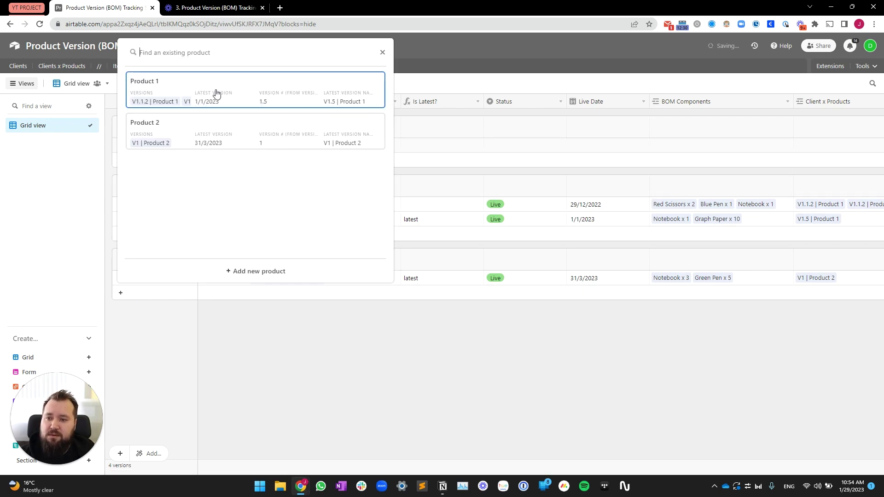
key(Down)
key(Return)
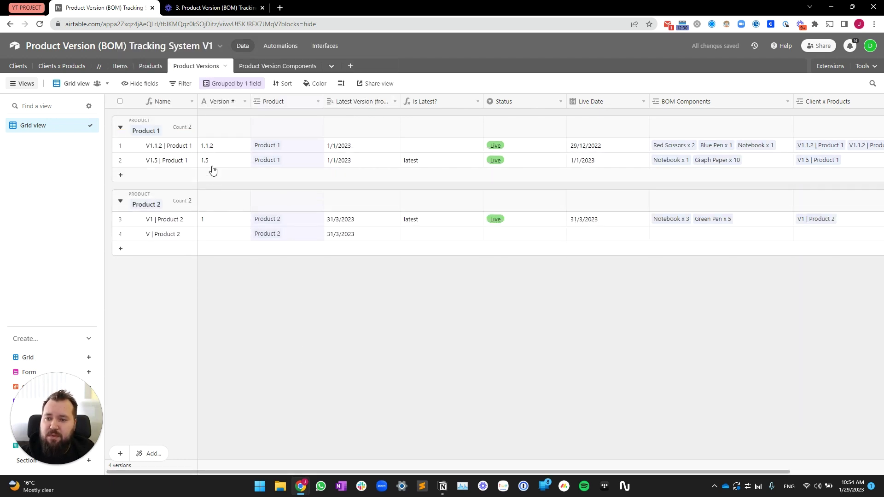
click(226, 232)
text(1.1.0)
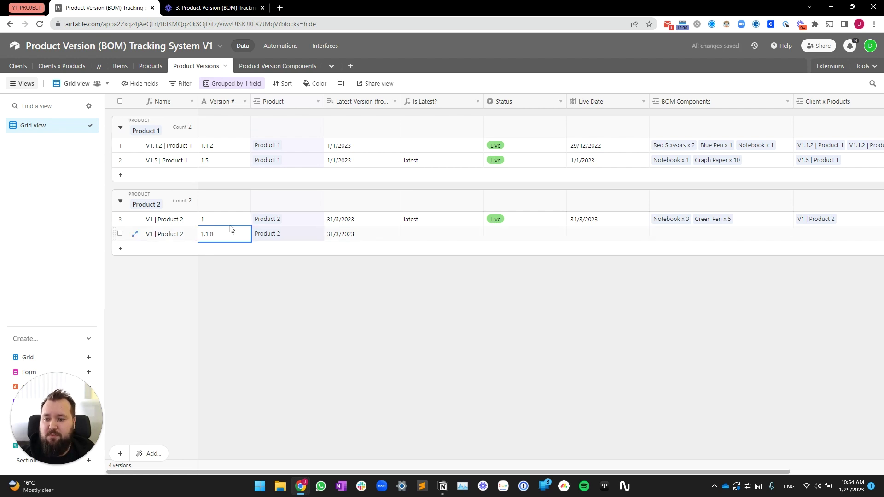
click(293, 363)
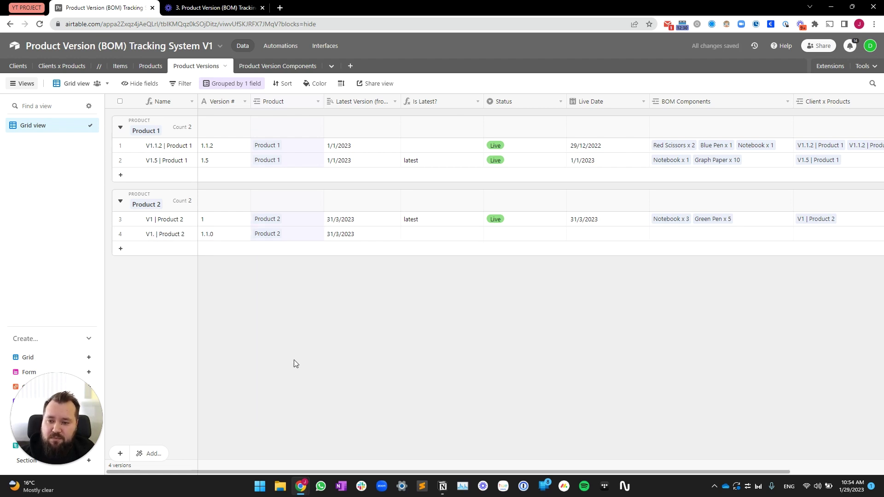
Set V1.1.0's Status to Draft and Live Date to 30/4/2023
click(501, 235)
click(503, 235)
click(501, 280)
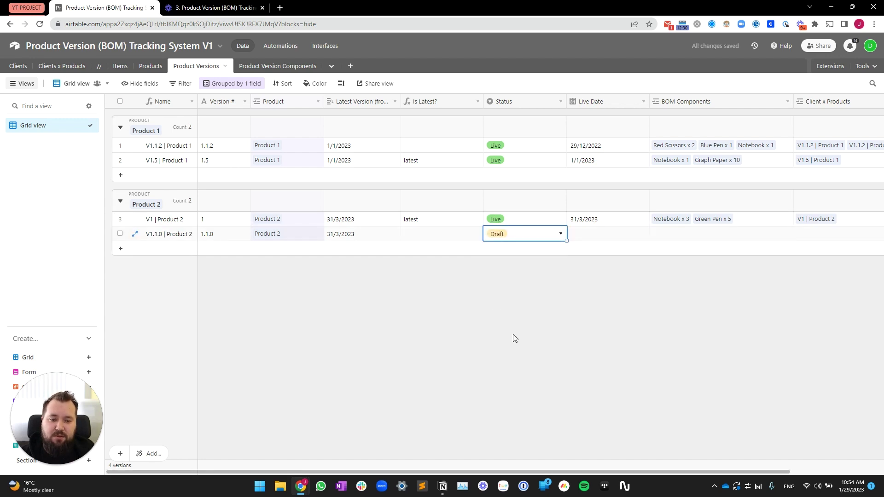
click(398, 400)
click(607, 235)
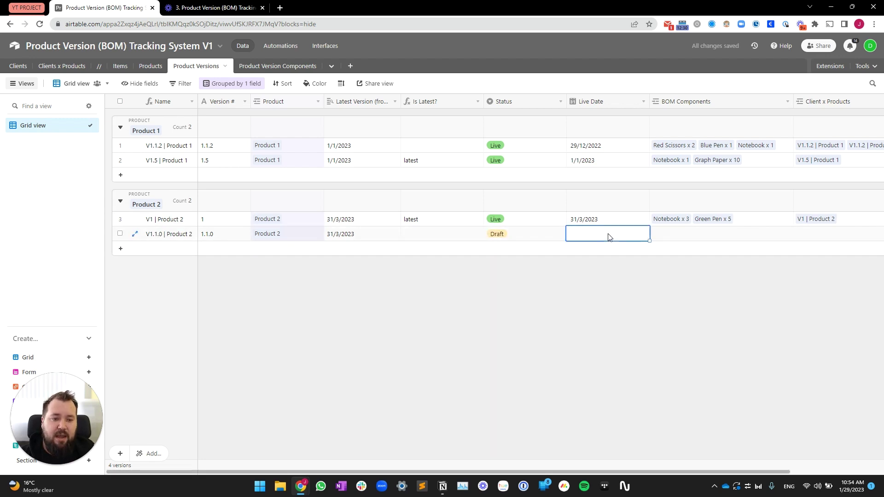
click(608, 234)
click(667, 249)
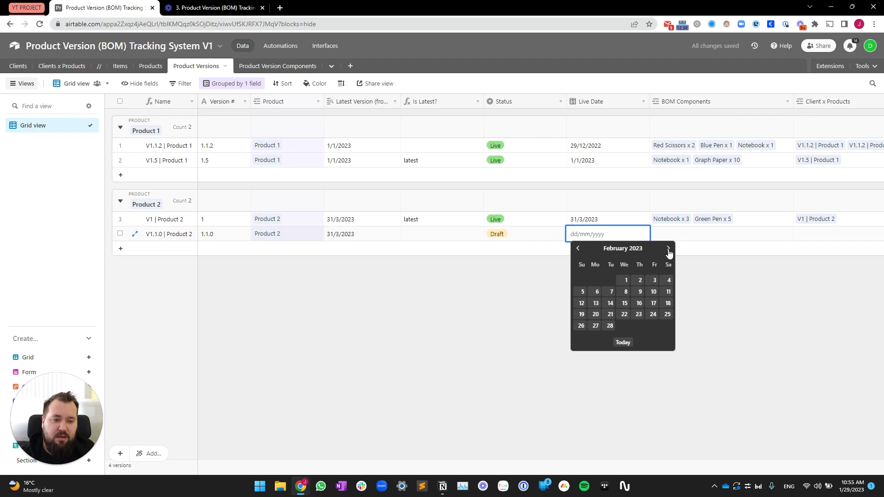
click(668, 249)
click(668, 248)
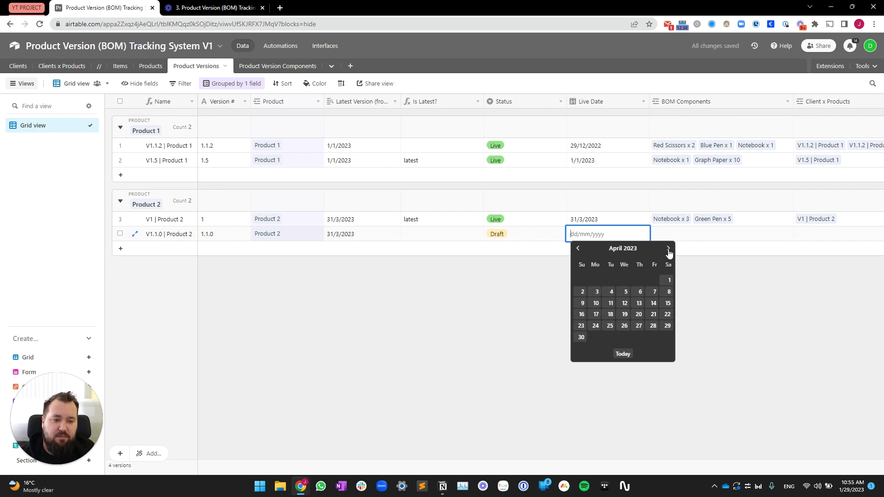
click(580, 337)
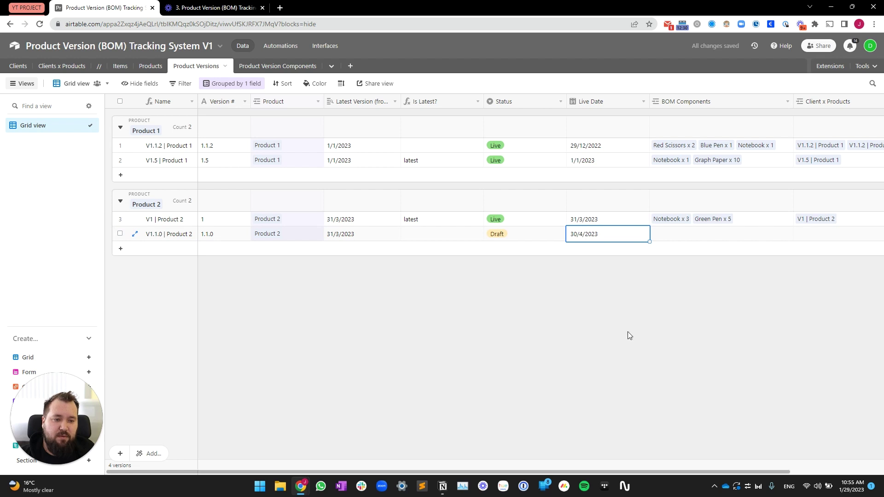
scroll(612, 329, right, 3)
Copy V1 | Product 2's BOM components (Notebook x 3, Green Pen x 5) into V1.1.0
click(604, 237)
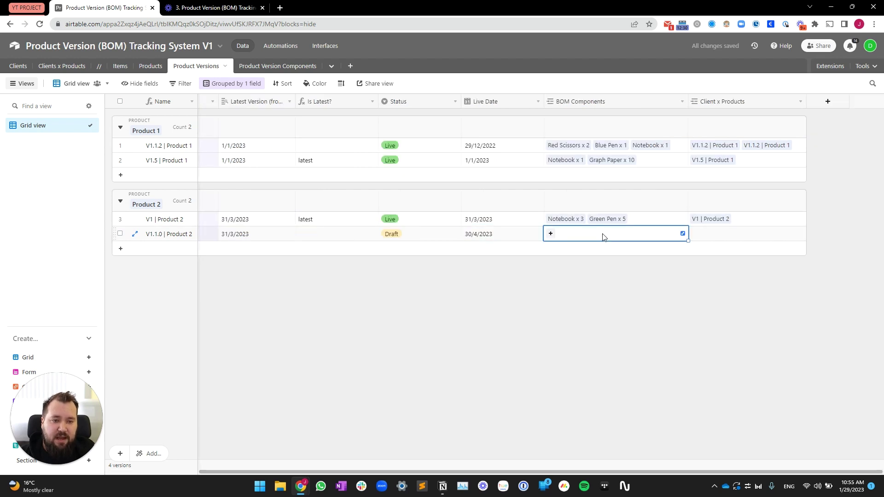
click(550, 235)
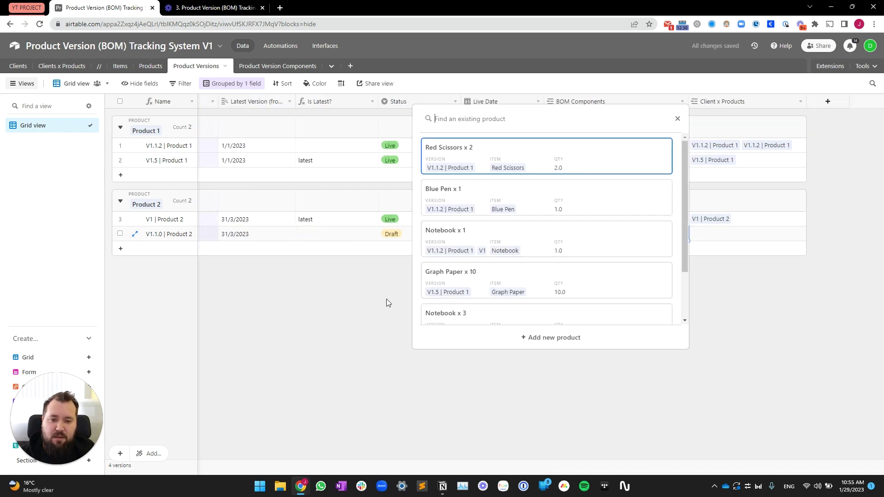
click(352, 300)
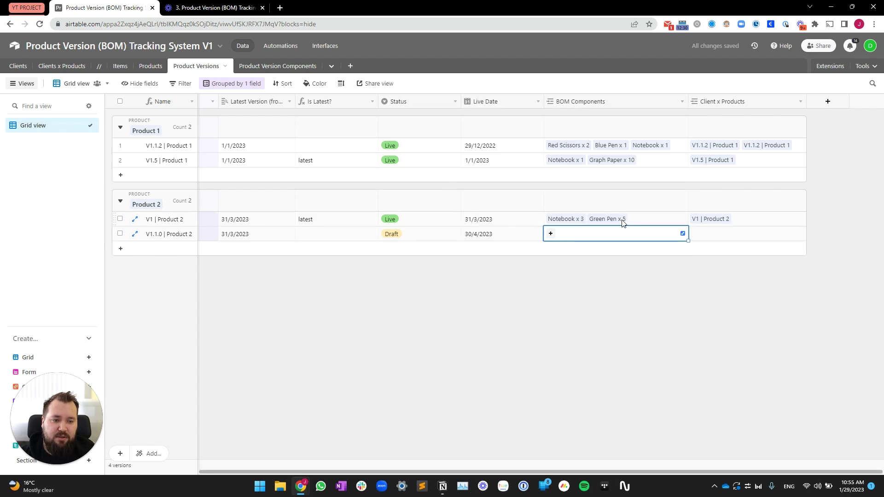
click(622, 224)
key(ctrl+c)
click(598, 236)
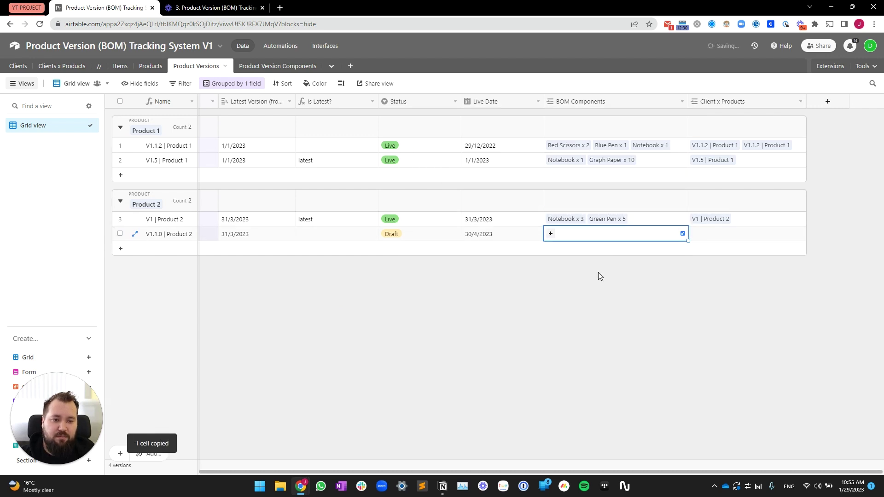
key(ctrl+v)
click(602, 296)
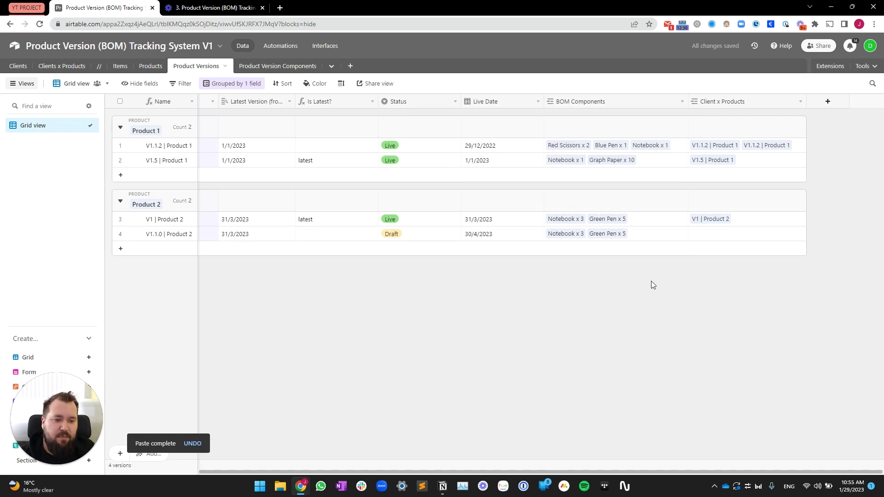
Add a new Blue Pen component with quantity 3 to V1.1.0
click(641, 235)
click(648, 235)
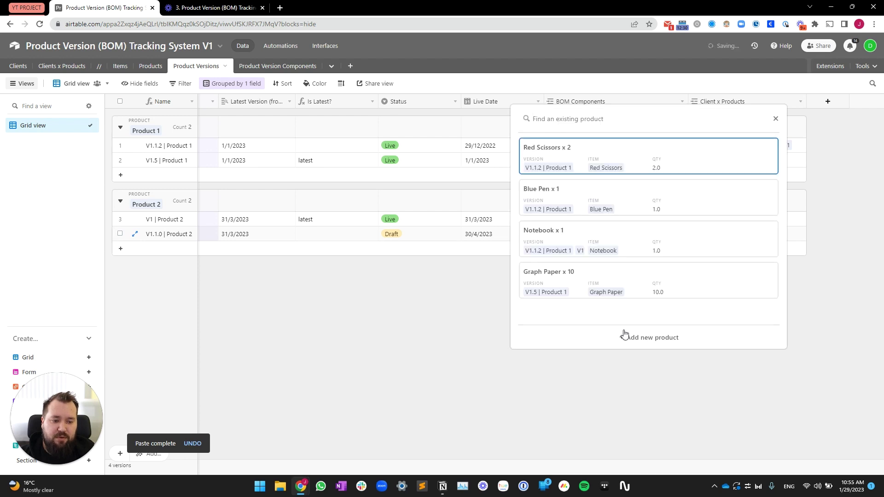
click(645, 349)
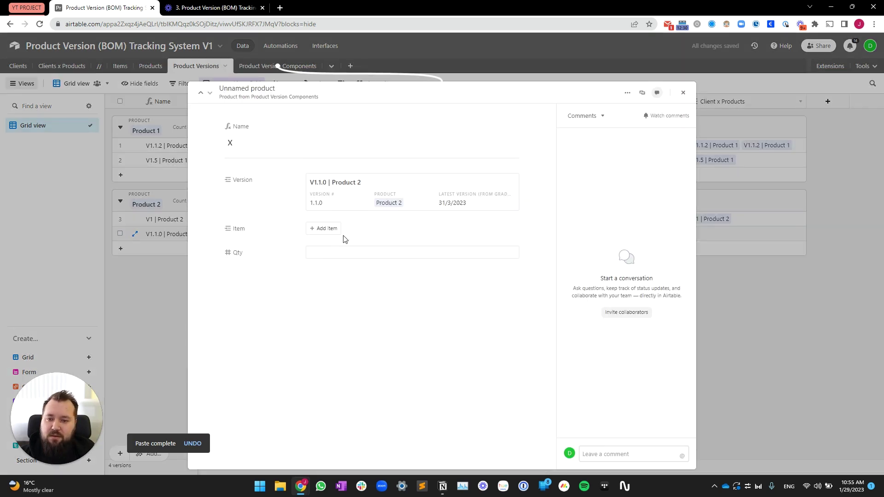
click(343, 237)
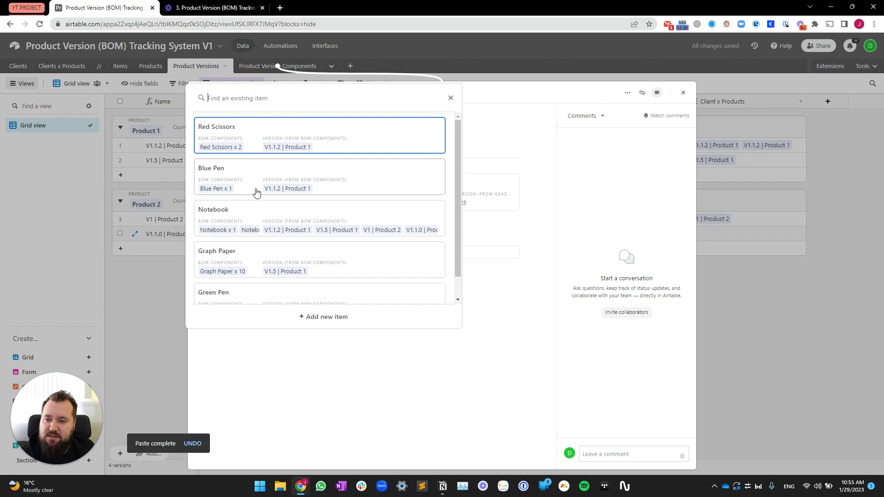
click(260, 179)
click(357, 279)
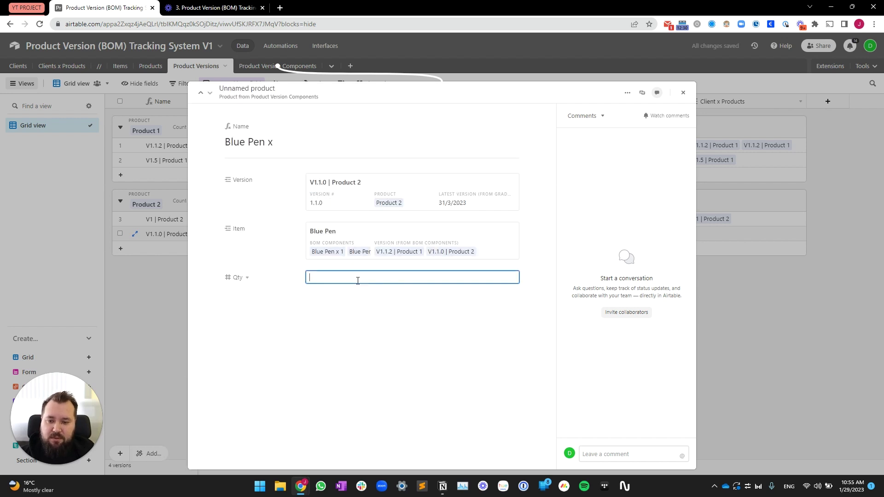
text(3)
click(766, 308)
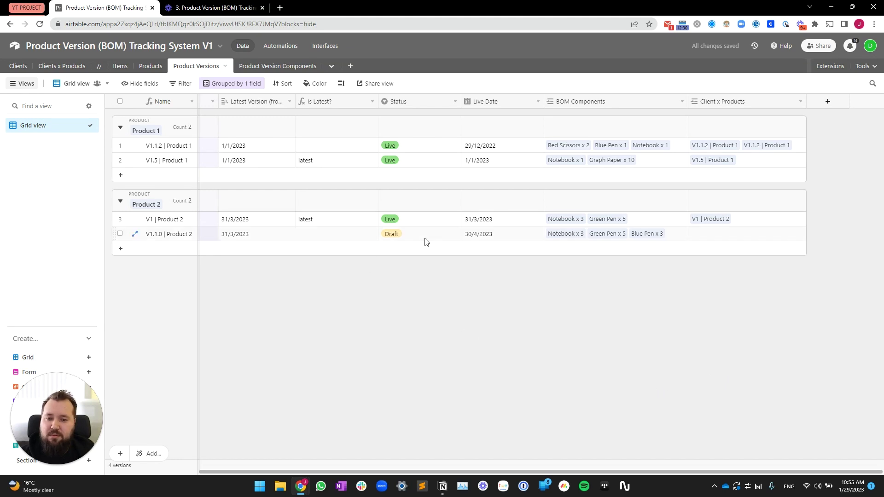
Set V1.1.0 | Product 2's Status to Live
scroll(442, 235, left, 3)
click(542, 236)
click(543, 236)
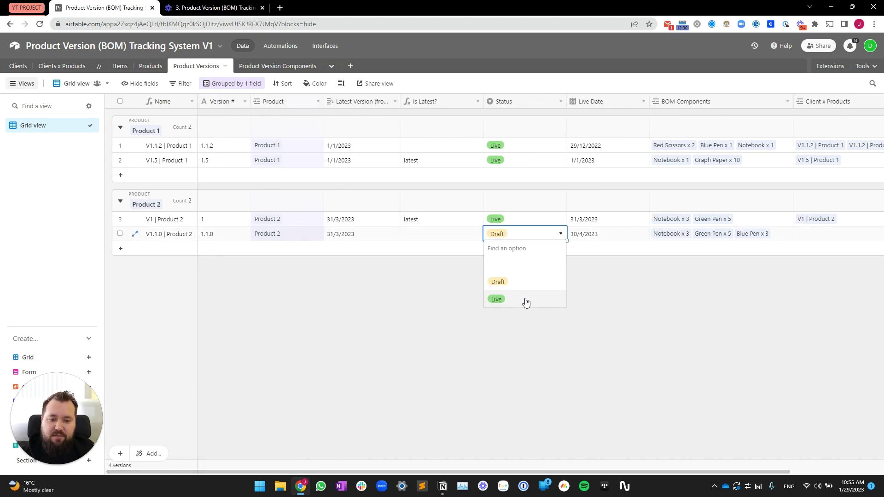
click(525, 299)
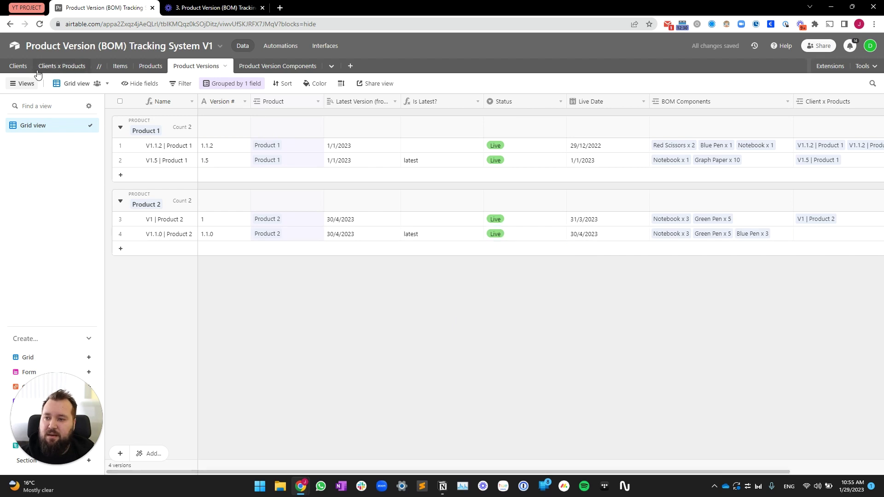
Add a new row to Clients x Products and link an existing client in its Client field
click(51, 66)
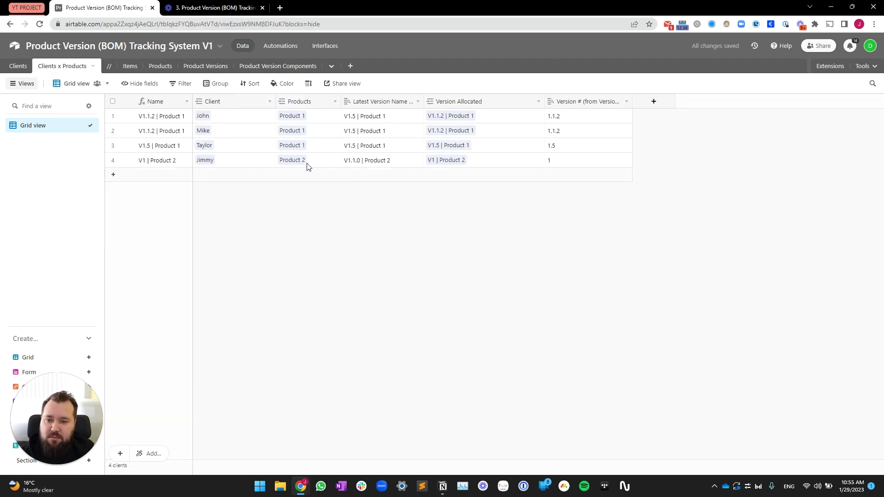
click(245, 163)
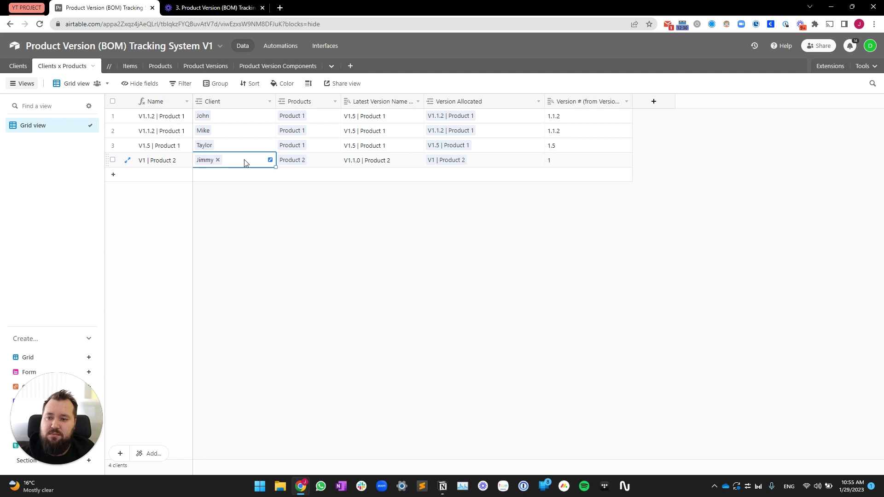
key(shift+Return)
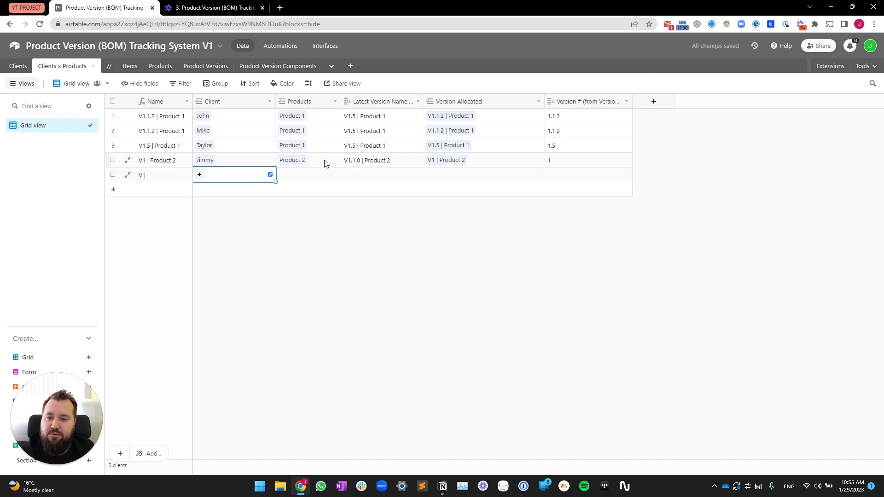
click(199, 175)
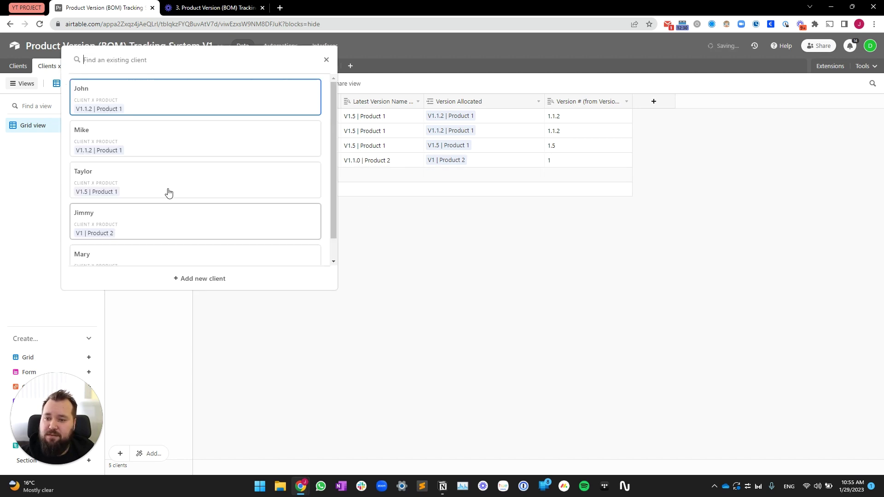
scroll(138, 207, down, 1)
click(122, 233)
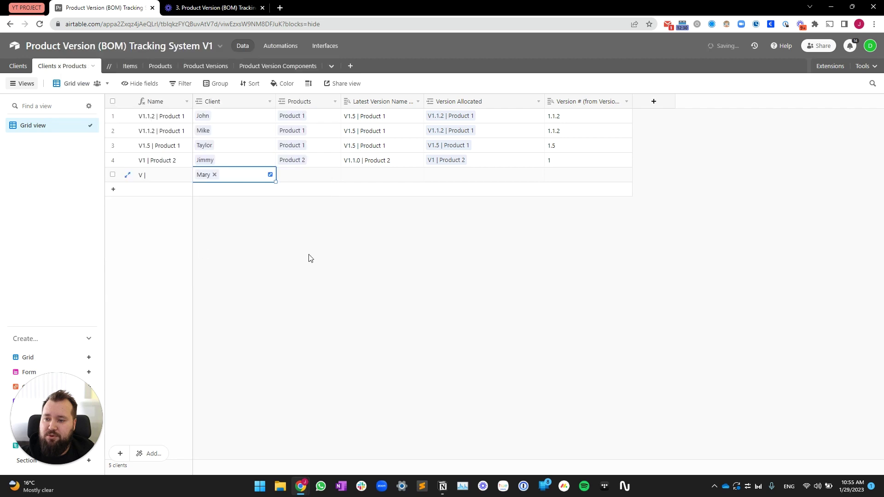
Copy Product 2 into the new row's Products cell, which auto-allocates version V1.1.0
click(317, 175)
click(319, 161)
key(ctrl+c)
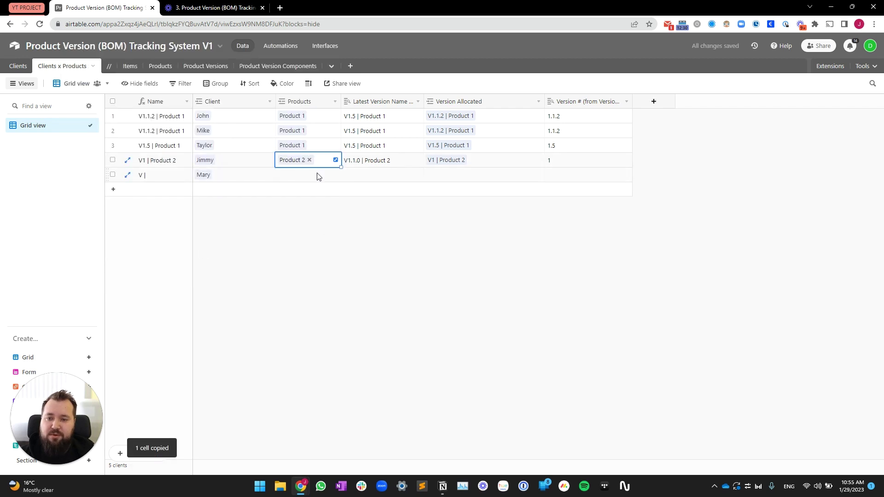
click(317, 176)
key(ctrl+v)
click(300, 274)
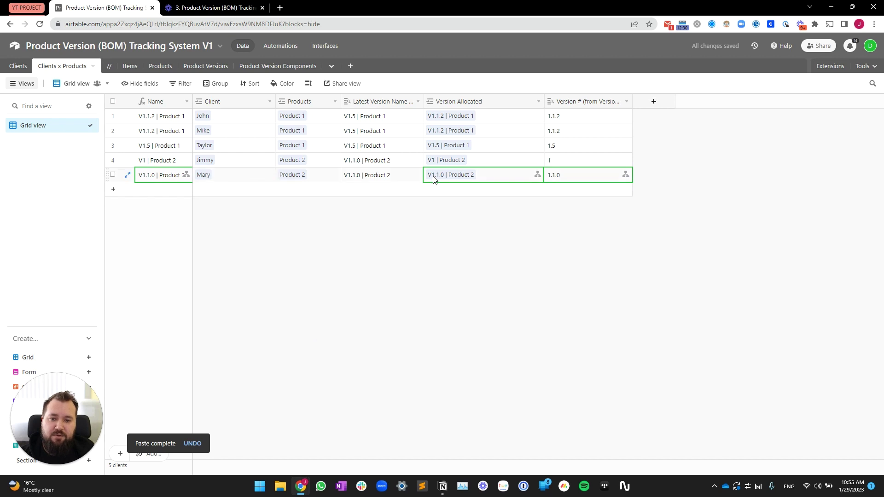
click(489, 216)
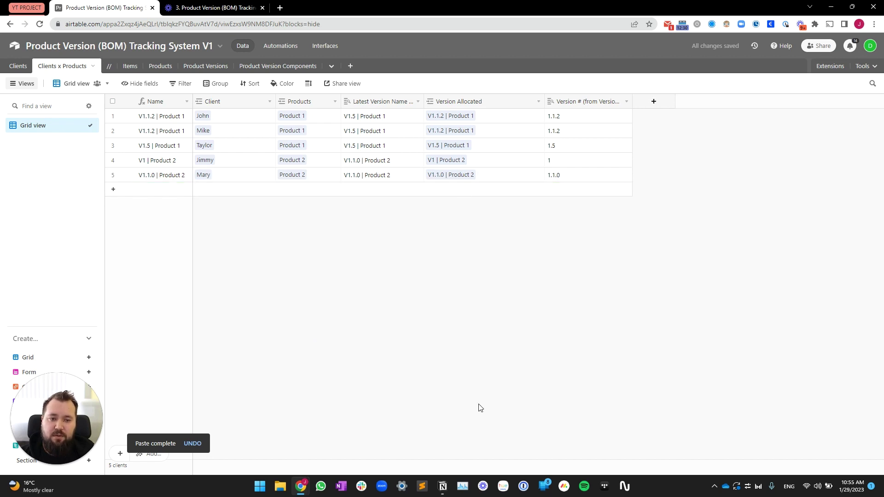